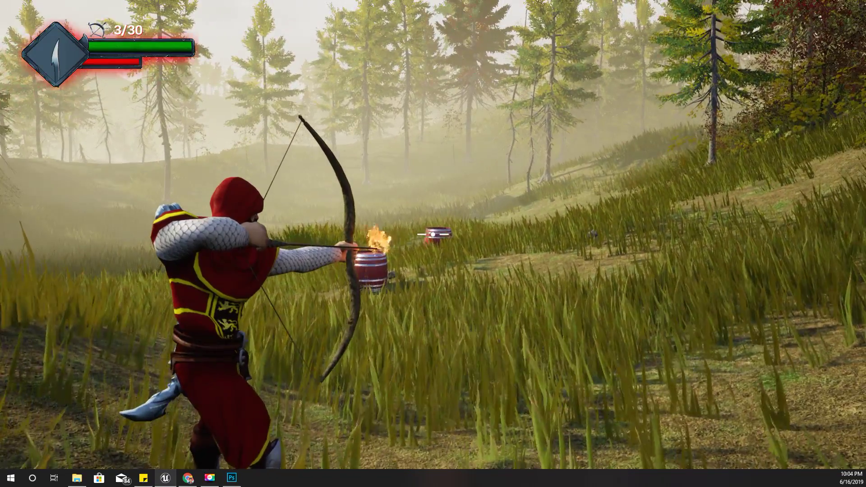
- Shoot fire arrows at the red barrels in the play test to set off their explosions
left_click(433, 234)
key("w")
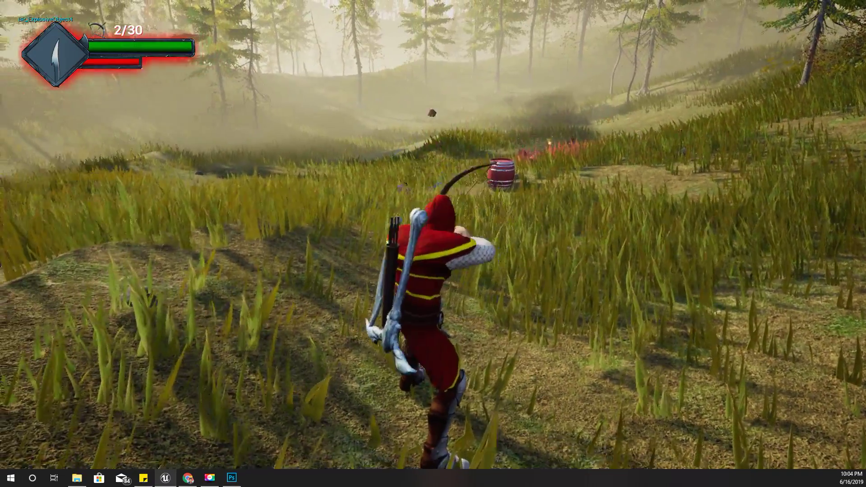
left_click(433, 234)
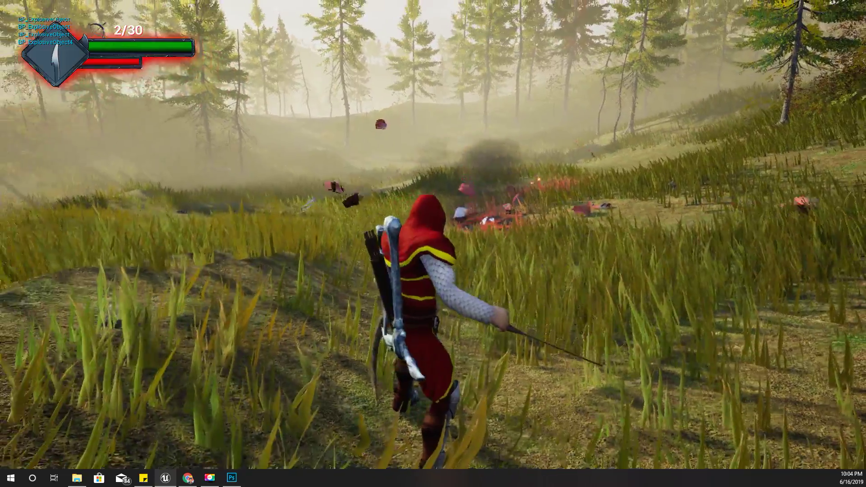
right_click(433, 234)
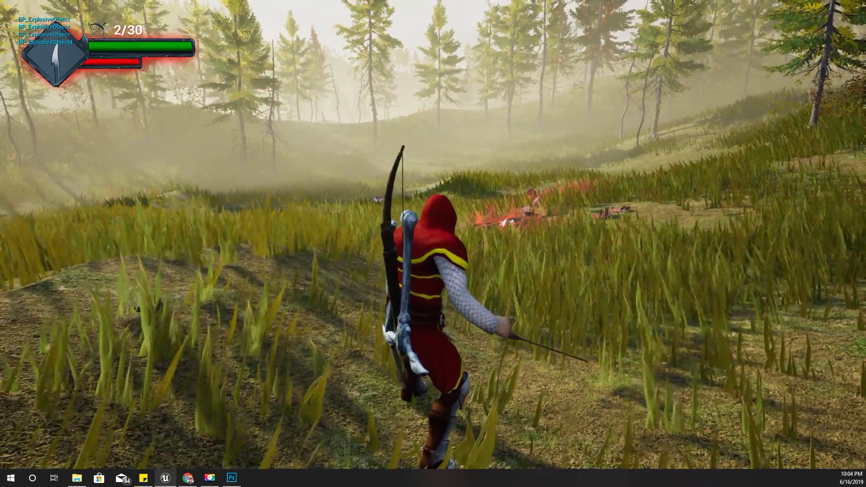
- Rerun the last console command to detach the view from the archer as a free-flying camera
key("grave")
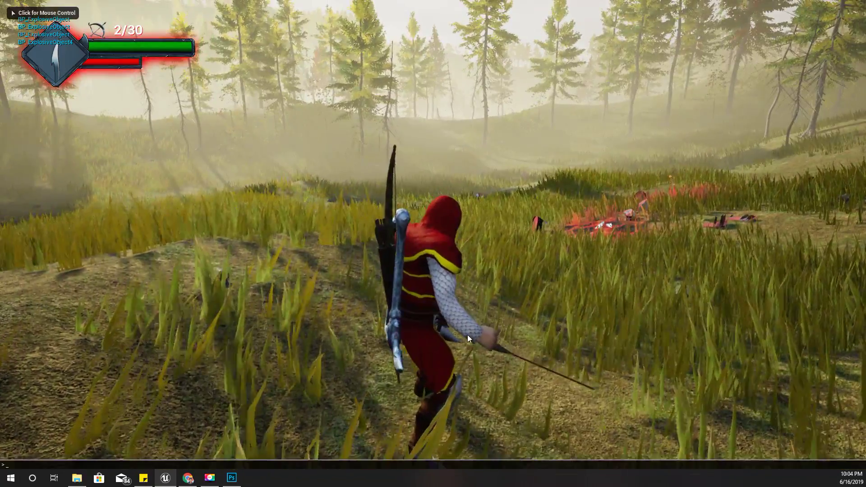
key("Up")
key("Return")
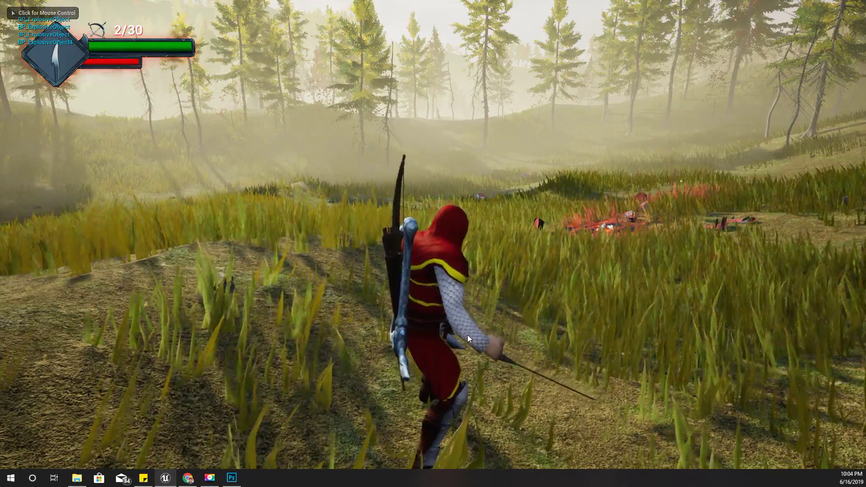
- Fly over the exploded barrels' remains, examine the burning ground and grass from several angles, and leave the play test
left_click(467, 334)
key("w")
key("w")
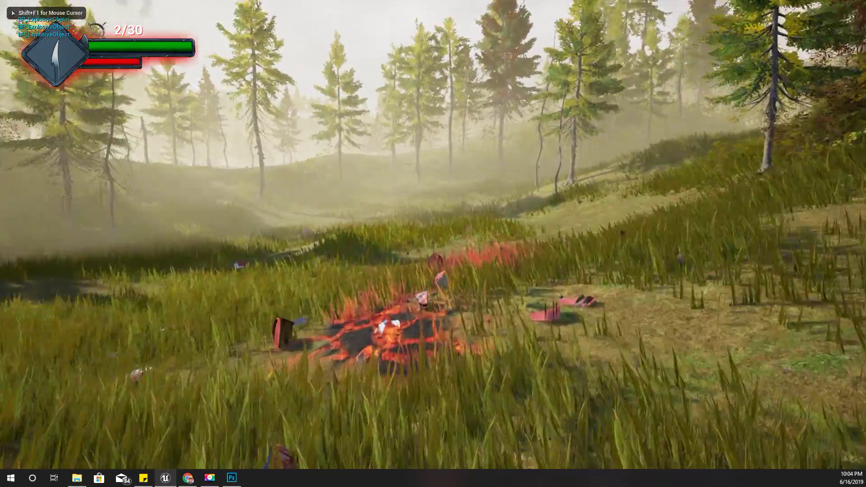
key("w")
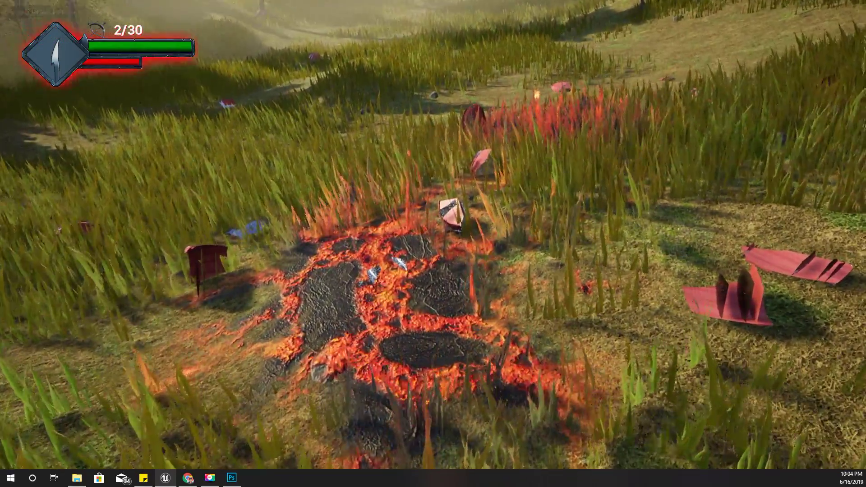
key("w")
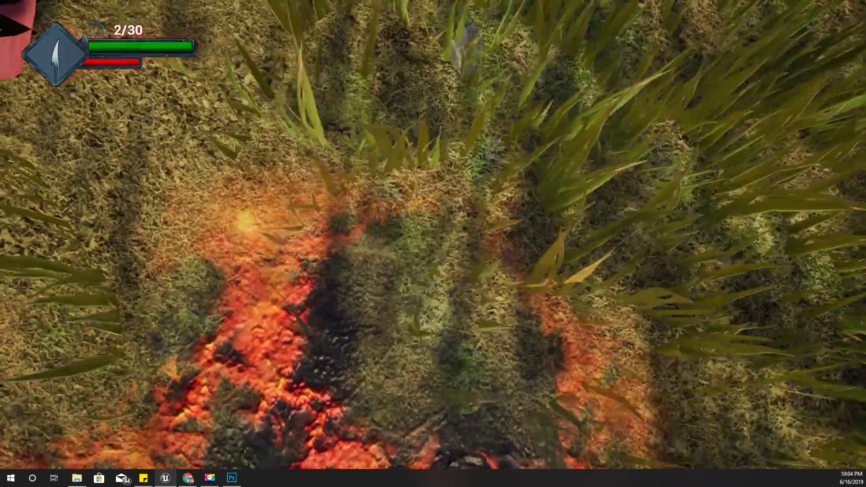
key("w")
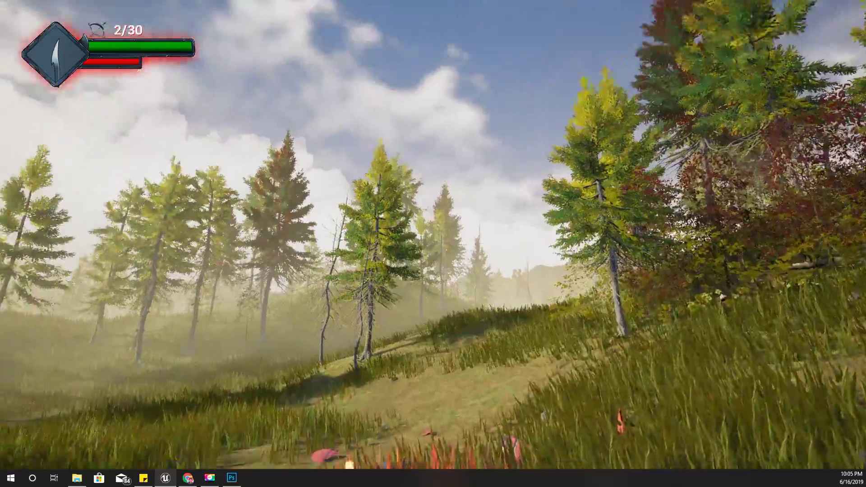
key("w")
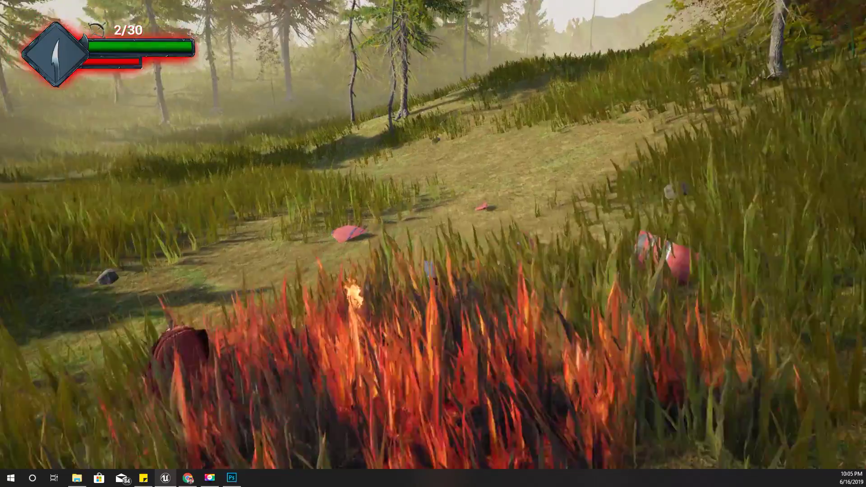
key("w")
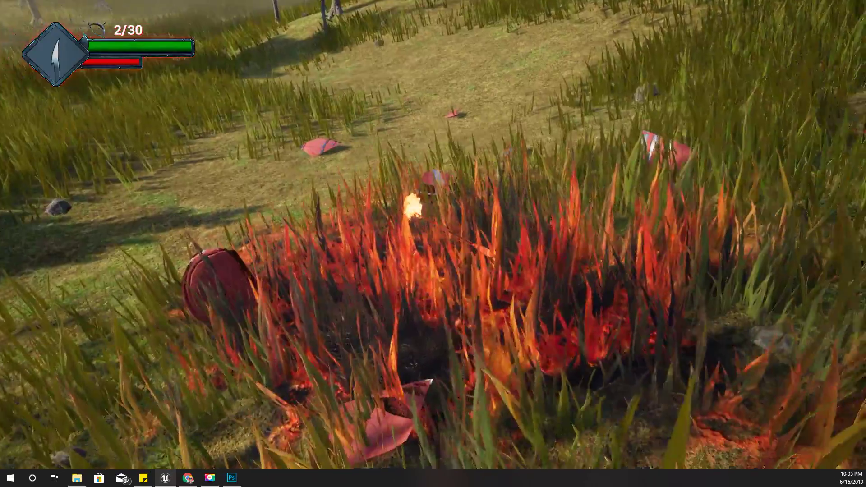
key("s")
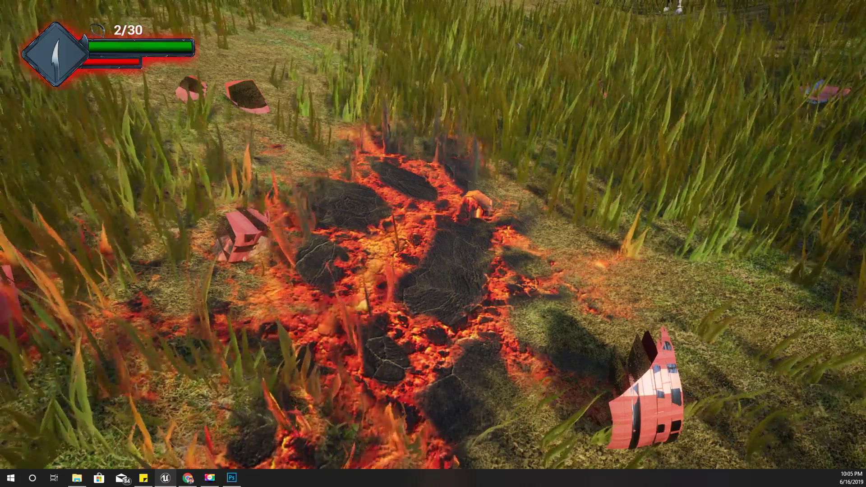
key("Escape")
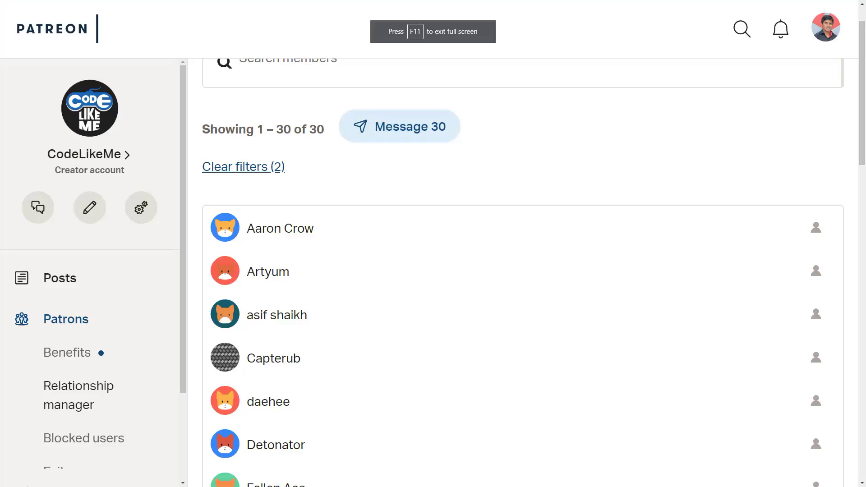
- Look through the list of patrons on the Patreon creator account
scroll(679, 289, "down", 2)
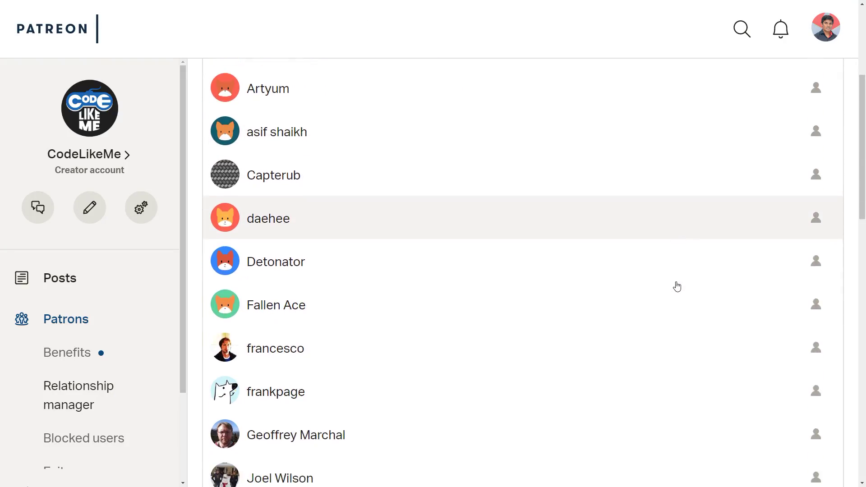
scroll(675, 284, "down", 4)
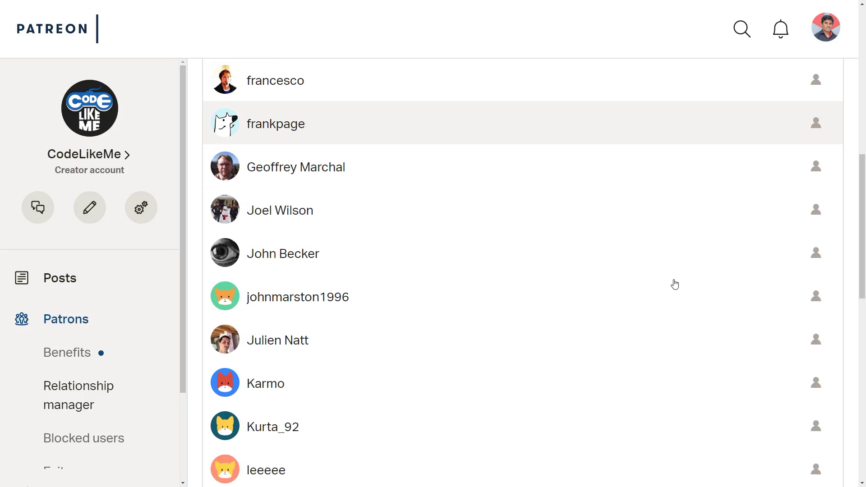
scroll(674, 284, "down", 5)
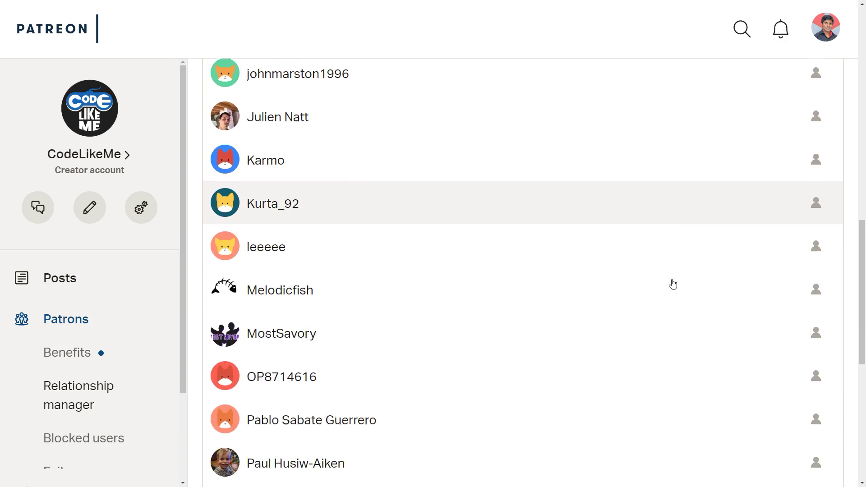
scroll(672, 284, "down", 7)
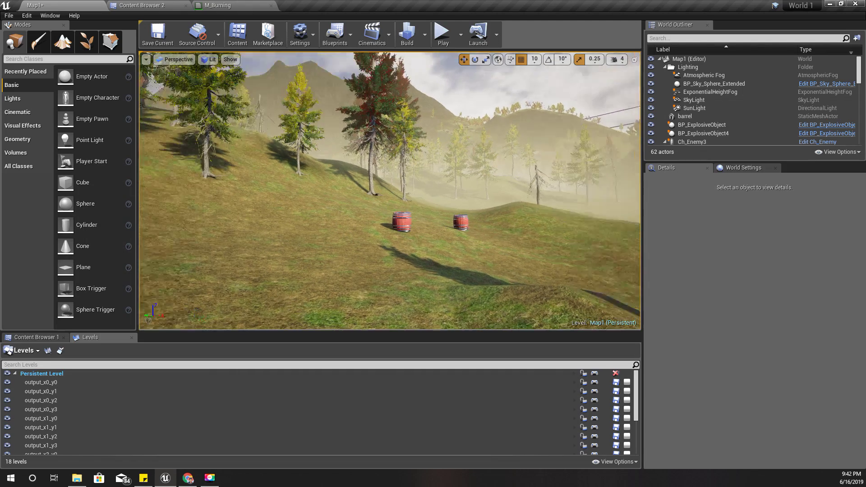
- Select the nearest red barrel in the Unreal Editor level and open its BP_ExplosiveObject blueprint
right_click_drag(347, 268, 349, 292)
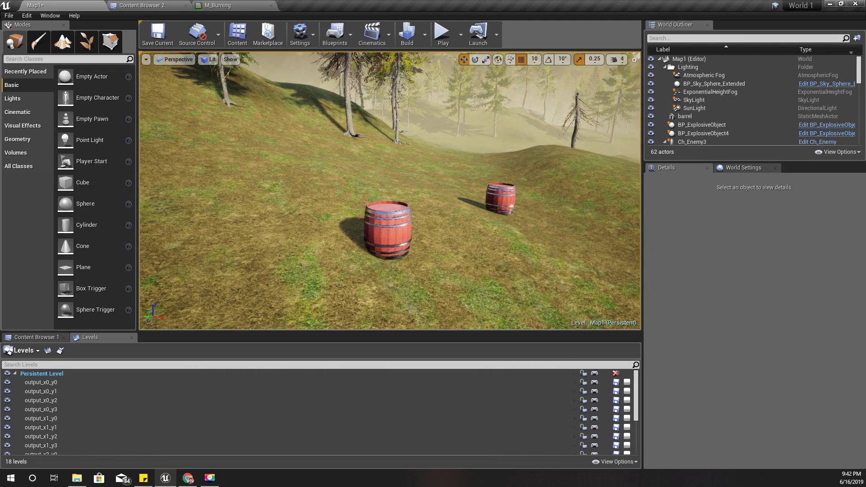
left_click(392, 230)
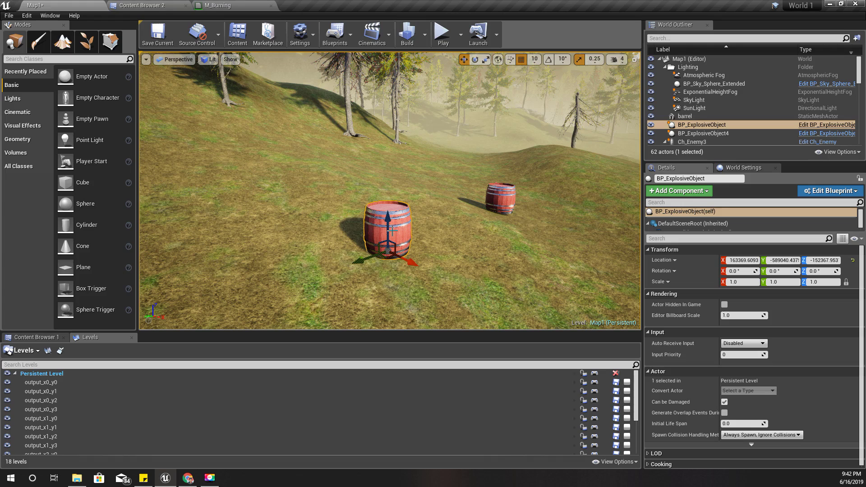
left_click(819, 125)
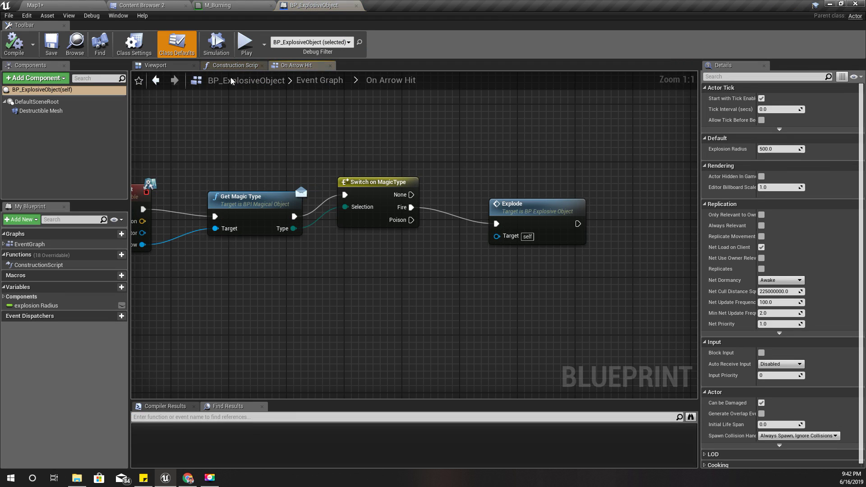
- Examine the On Arrow Hit graph and open the Explode custom event that its Fire branch calls
right_click_drag(268, 176, 415, 167)
scroll(415, 167, "down", 4)
scroll(432, 170, "up", 2)
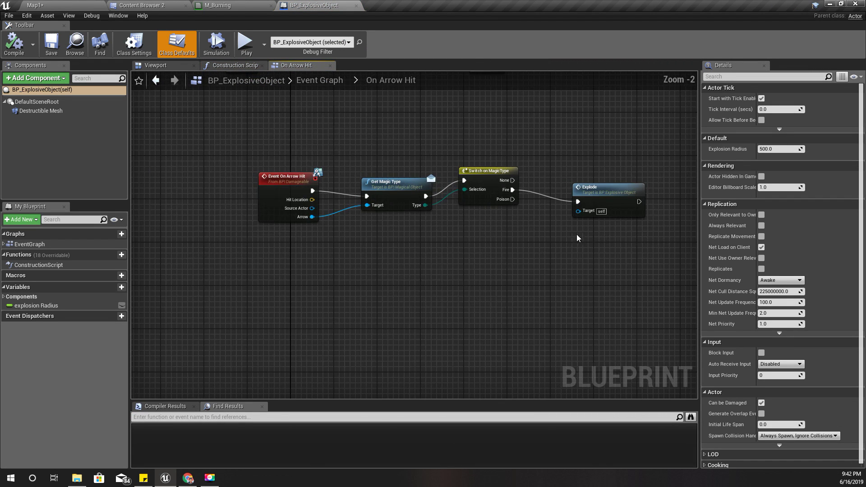
right_click_drag(618, 303, 403, 286)
left_click(394, 179)
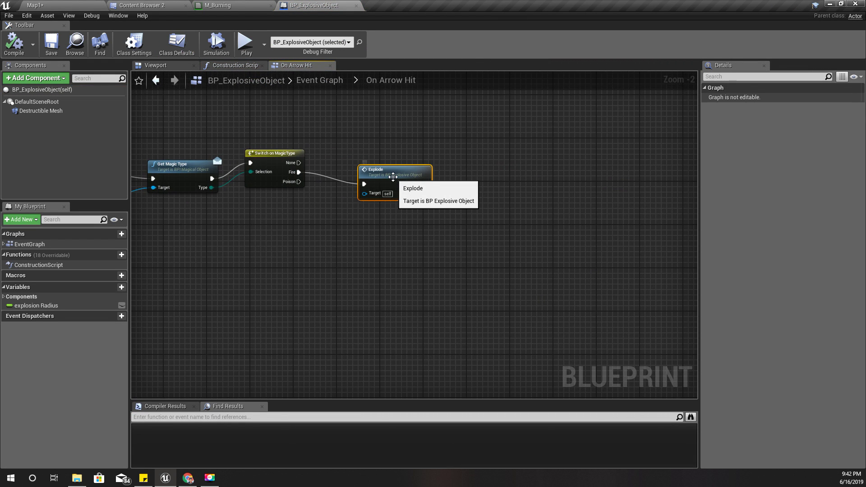
double_click(393, 179)
- Move the Event On Fire Hit, Delay, Random Float in Range and Explode call nodes up, away from the Explode event
right_click_drag(562, 295, 316, 328)
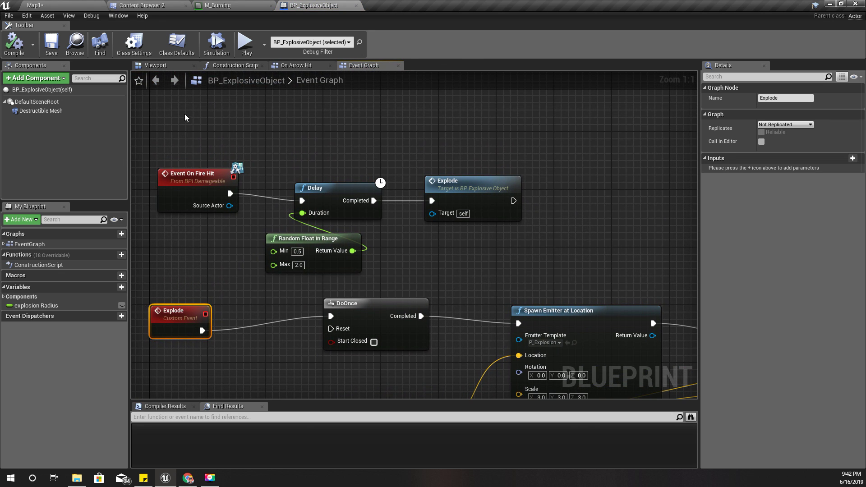
left_click_drag(185, 118, 544, 292)
left_click_drag(498, 264, 497, 262)
left_click_drag(467, 185, 414, 103)
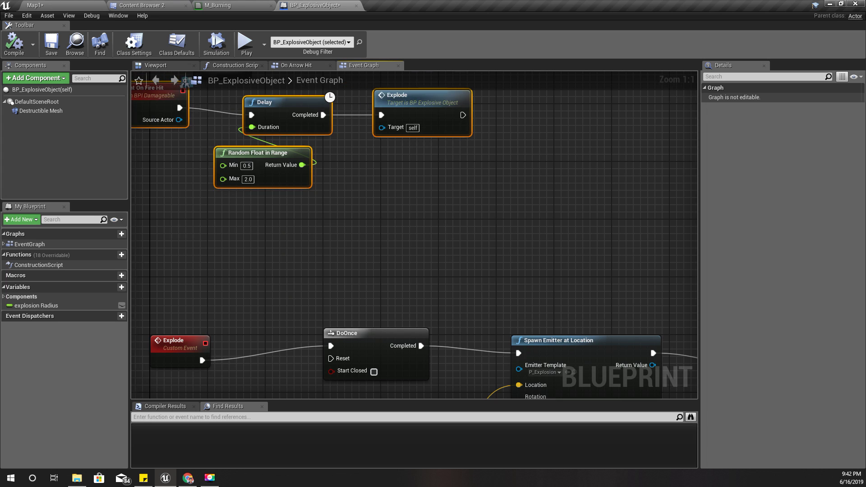
- Examine the Explode event's node chain from DoOnce through the emitter, damage, sound and sphere trace nodes to the end
right_click_drag(414, 103, 248, 73)
right_click_drag(580, 338, 333, 367)
right_click_drag(522, 299, 313, 247)
right_click_drag(645, 299, 263, 307)
scroll(263, 308, "down", 1)
right_click_drag(451, 293, 177, 291)
right_click_drag(865, 335, 682, 289)
scroll(682, 289, "down", 2)
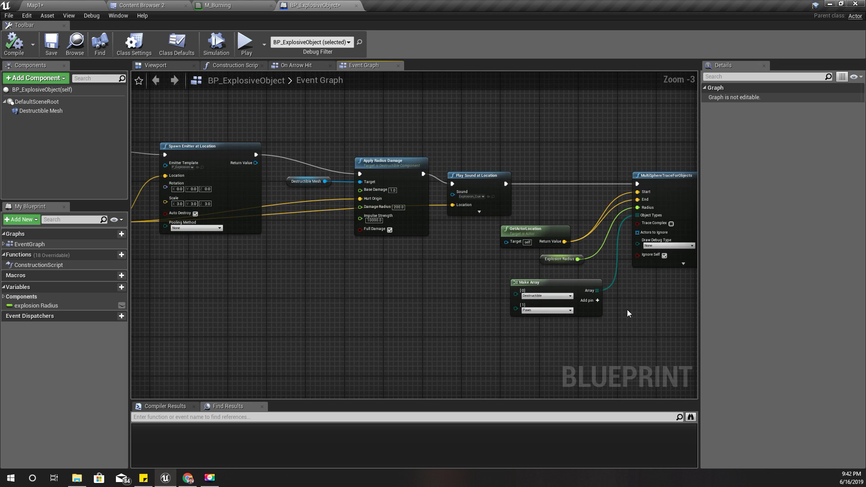
right_click_drag(626, 310, 312, 296)
scroll(317, 293, "down", 2)
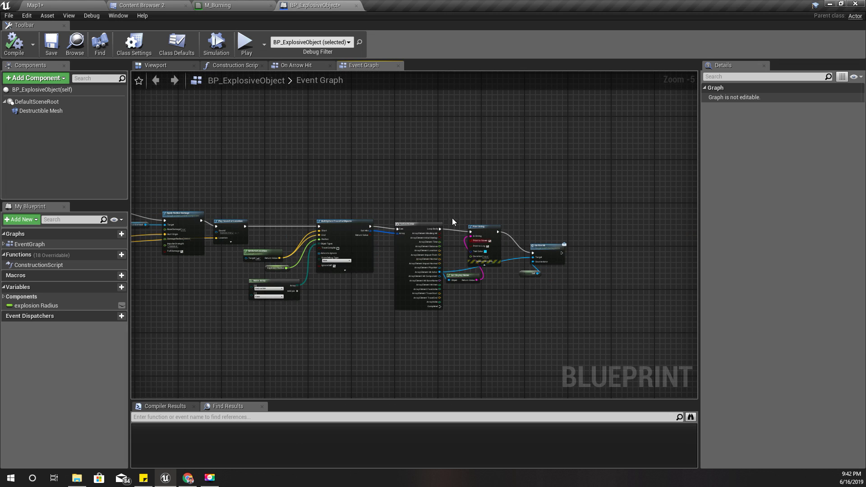
- Move the DoOnce node closer to the Explode custom event
right_click_drag(312, 176, 605, 193)
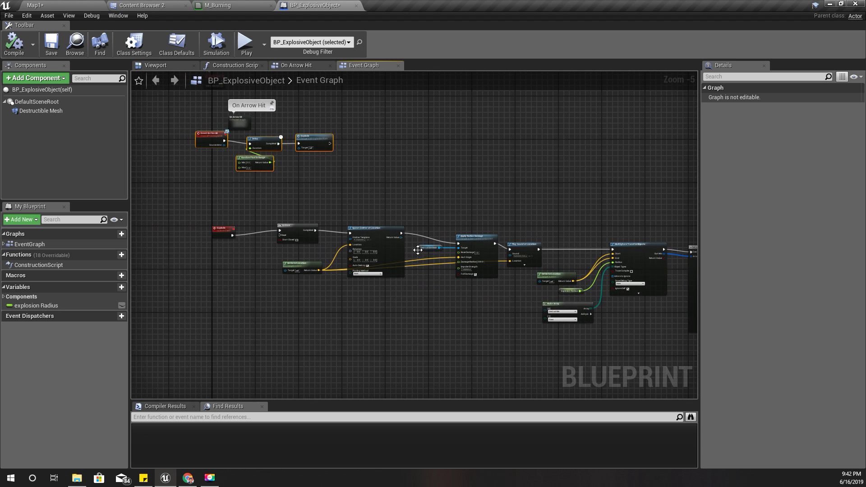
scroll(397, 235, "up", 1)
right_click_drag(404, 344, 570, 316)
scroll(458, 241, "up", 1)
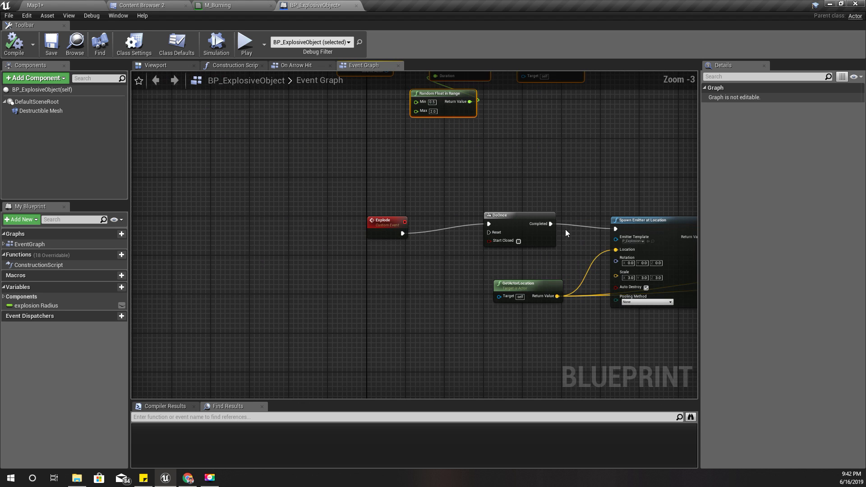
left_click_drag(514, 227, 461, 222)
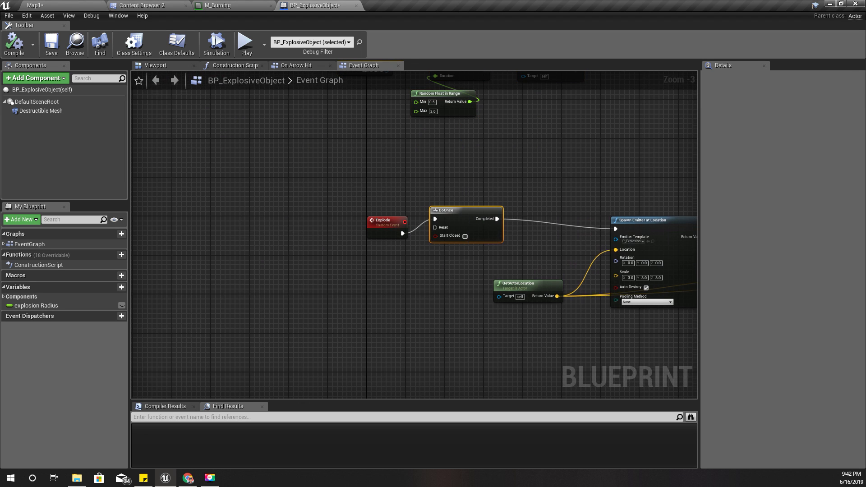
- Inspect the Spawn Emitter at Location and Apply Radius Damage nodes, and the sphere trace loop that calls On Fire Hit
right_click_drag(675, 366, 374, 301)
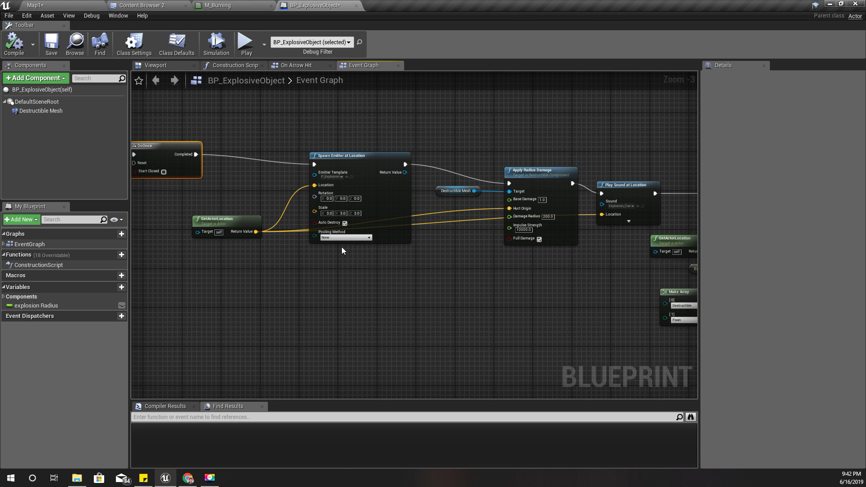
scroll(344, 245, "up", 1)
right_click_drag(557, 298, 475, 299)
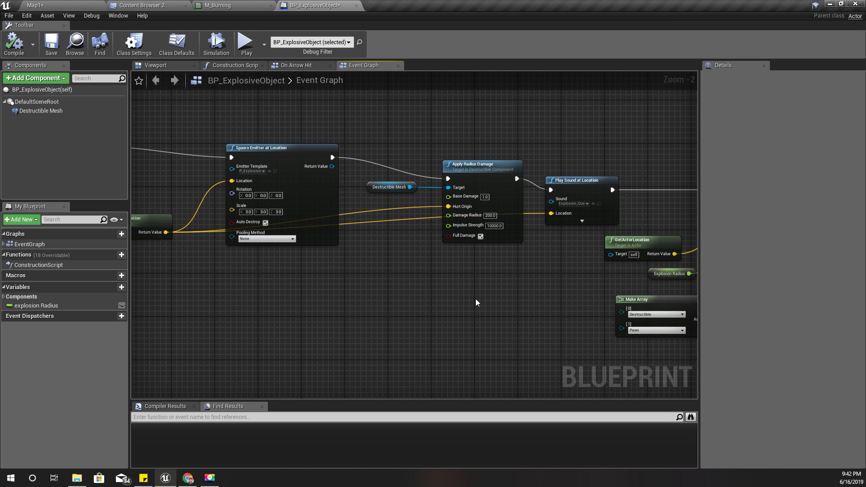
left_click(266, 162)
right_click_drag(525, 347, 456, 309)
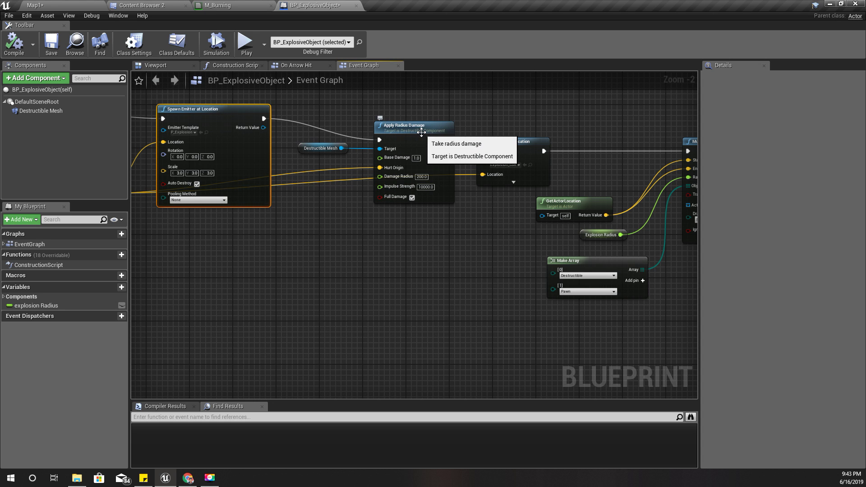
left_click(389, 133)
right_click_drag(528, 285, 325, 276)
scroll(325, 277, "down", 1)
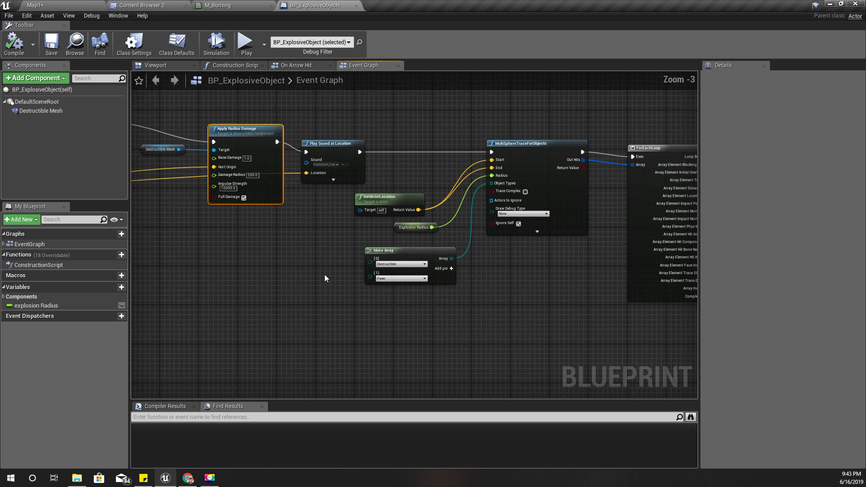
right_click_drag(547, 339, 205, 315)
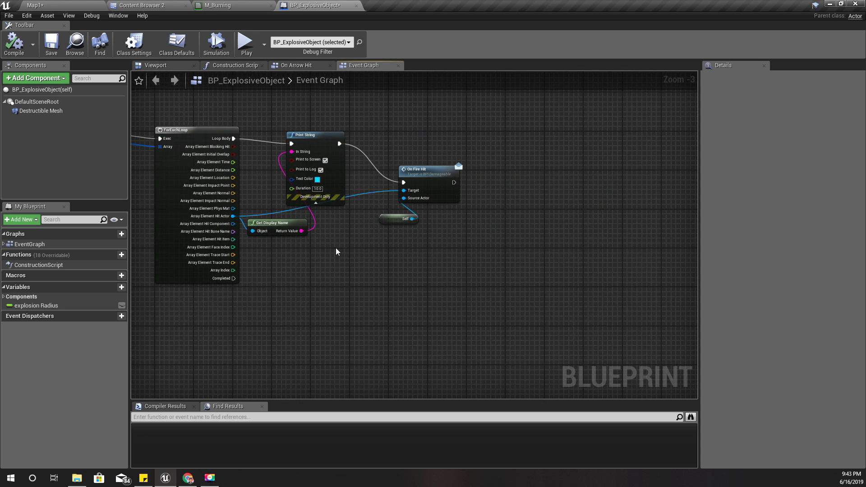
right_click_drag(333, 273, 514, 284)
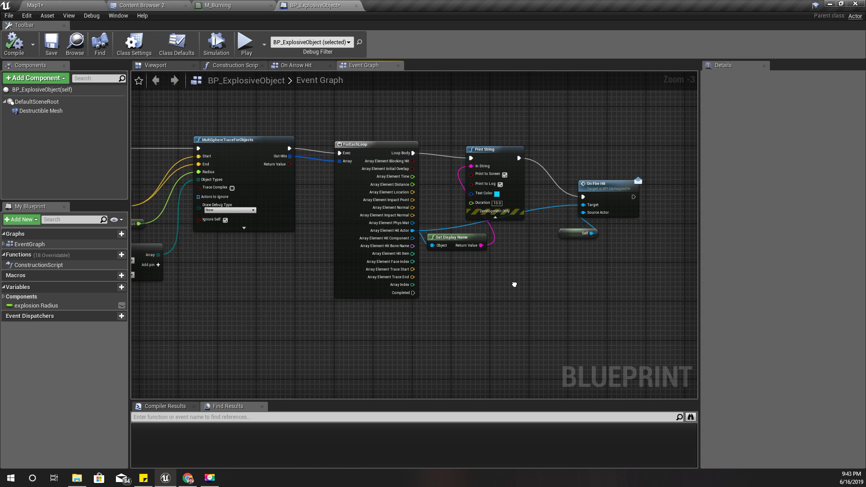
- Collapse the sphere trace, ForEachLoop, Print String and On Fire Hit nodes with their inputs into a graph named "Explode Surrounding Objects"
right_click_drag(401, 334, 452, 326)
scroll(489, 326, "down", 1)
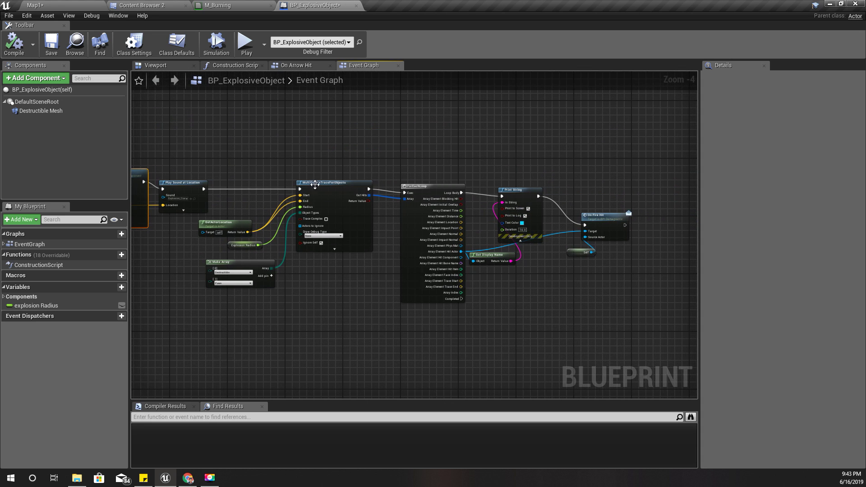
left_click_drag(235, 134, 610, 331)
right_click(599, 221)
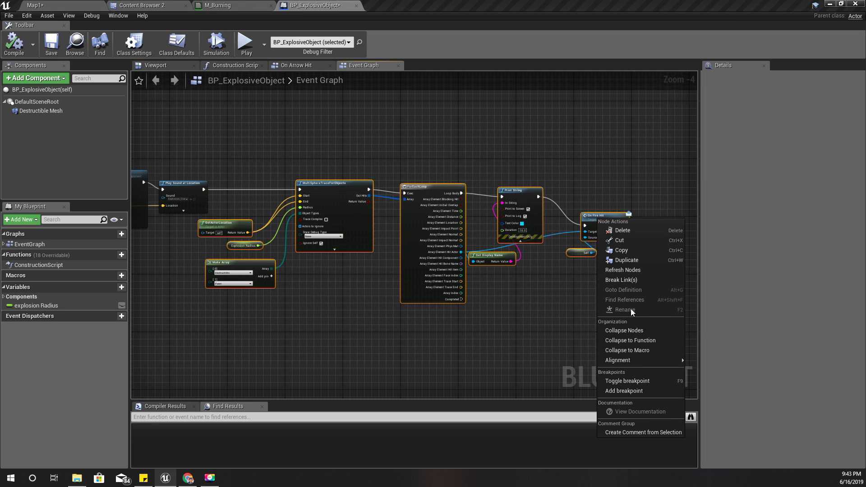
left_click(637, 332)
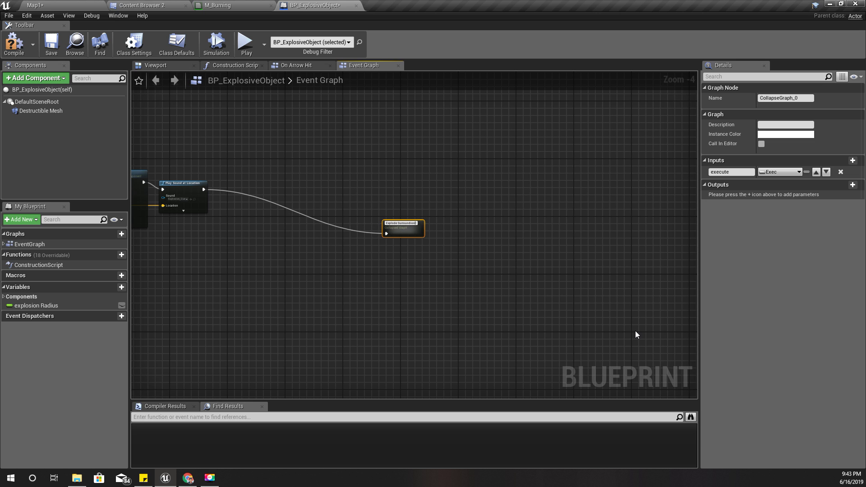
scroll(604, 323, "up", 3)
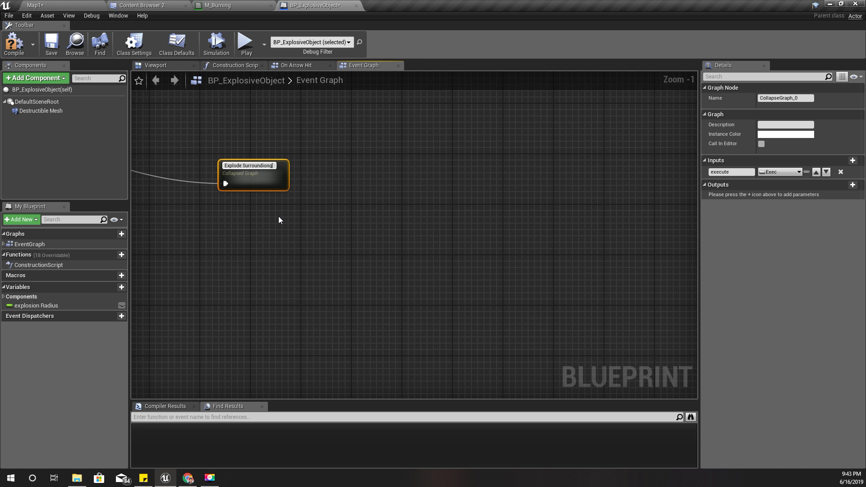
key("BackSpace")
type("Obj")
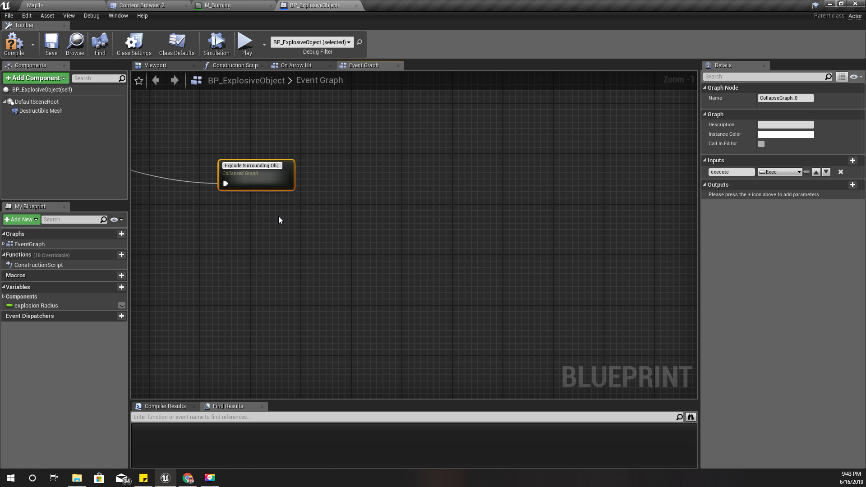
type("ects")
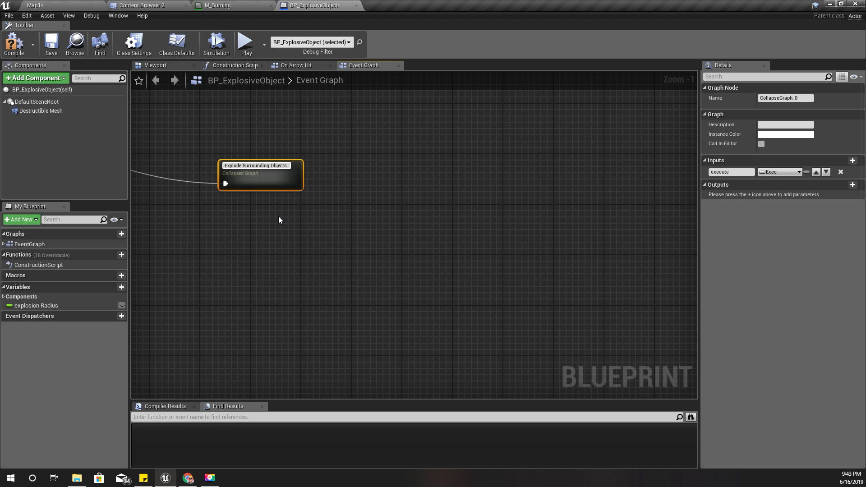
key("Return")
- Inside the Explode Surrounding Objects graph, connect the ForEachLoop's Completed pin to the Outputs node, and return to the Event Graph
double_click(264, 182)
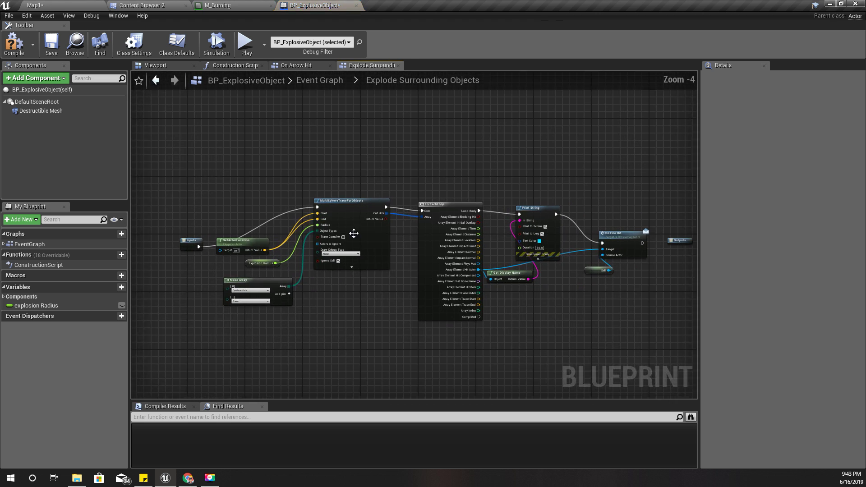
scroll(499, 309, "up", 3)
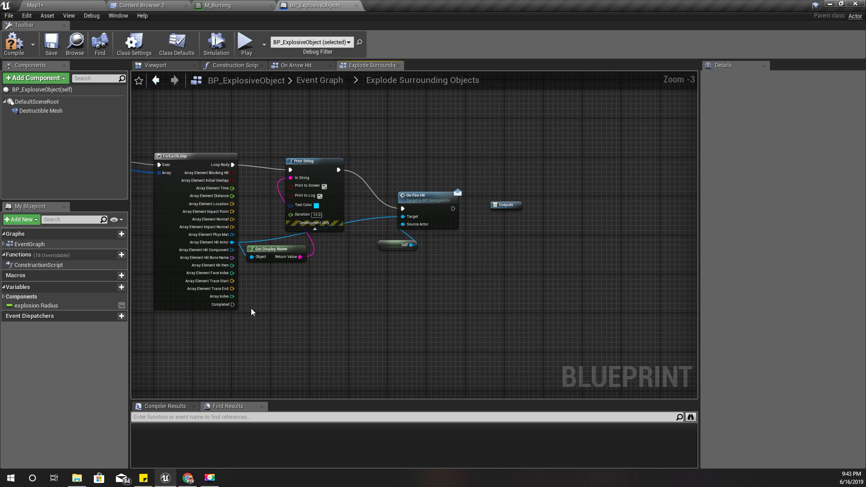
left_click_drag(235, 306, 512, 207)
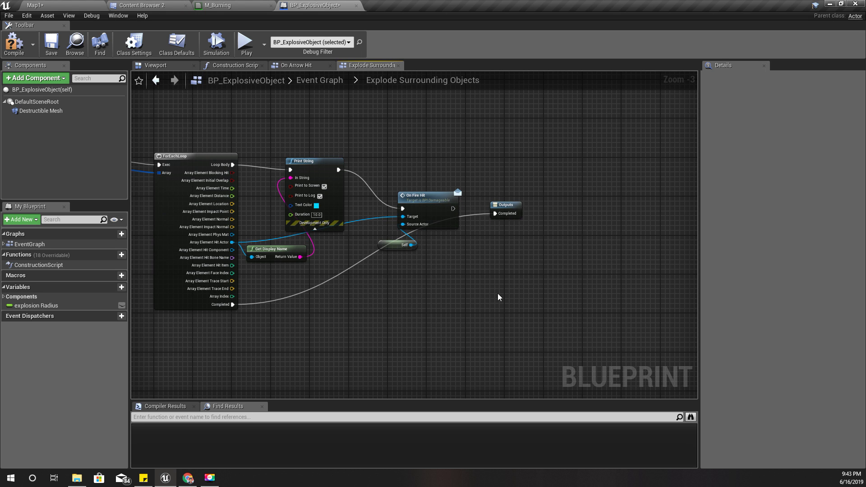
left_click(314, 79)
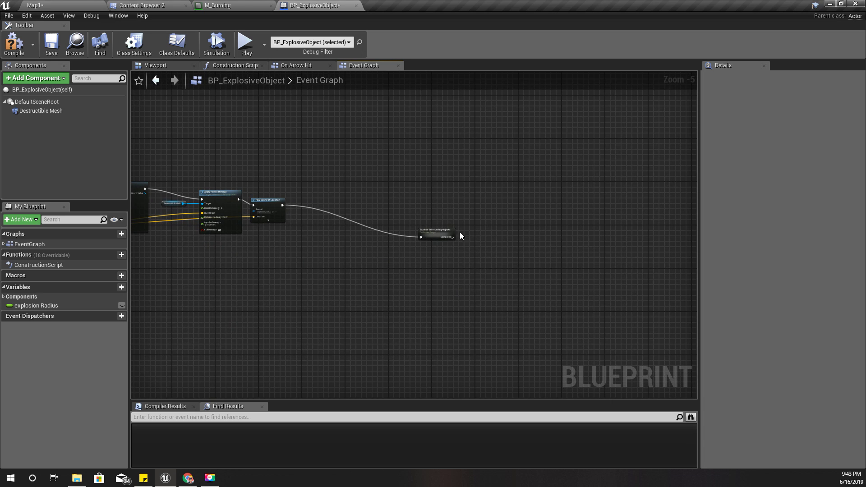
- Move the Explode Surrounding Objects node nearer to Play Sound at Location and add a Spawn Decal at Location node from its Completed pin
left_click_drag(427, 229, 374, 210)
scroll(322, 208, "up", 2)
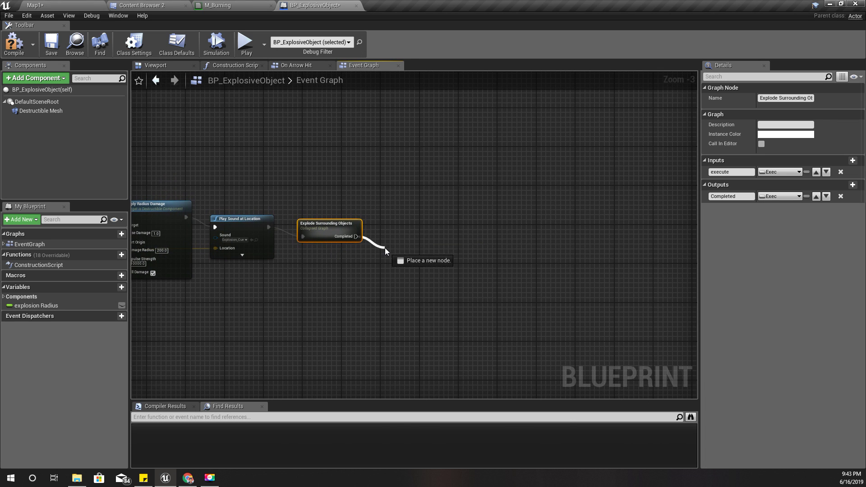
left_click_drag(385, 248, 385, 248)
type("spawn a")
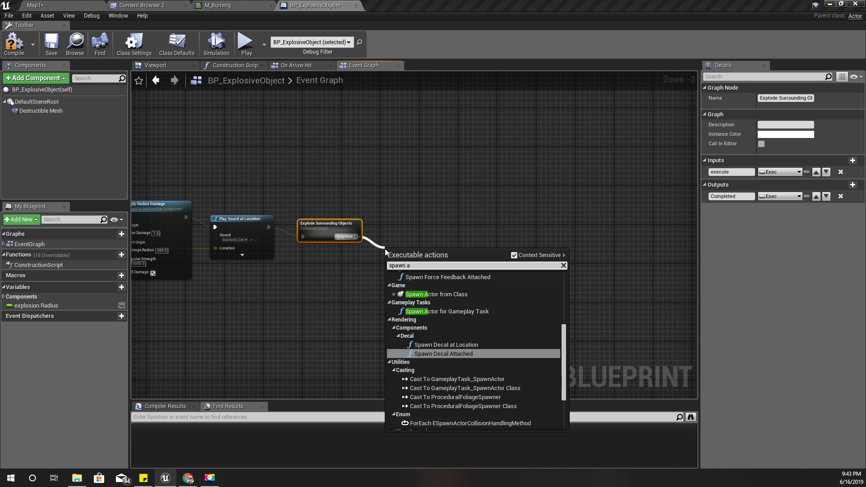
key("BackSpace")
type("dec")
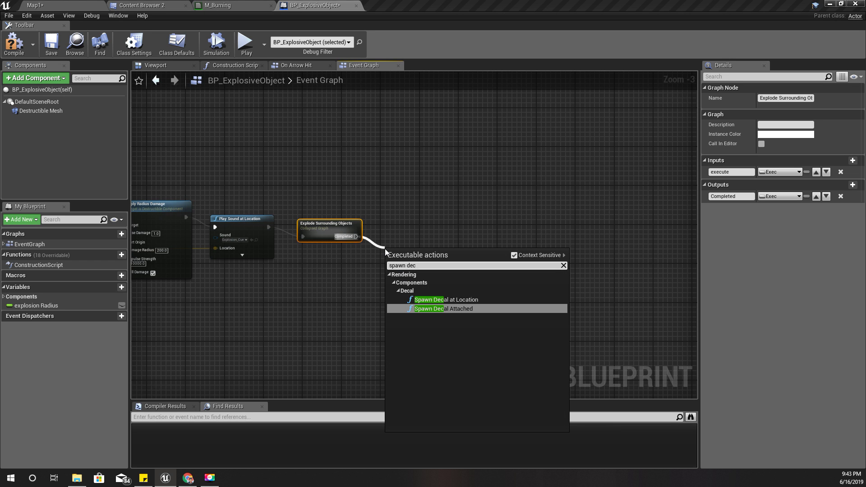
key("Up")
key("Return")
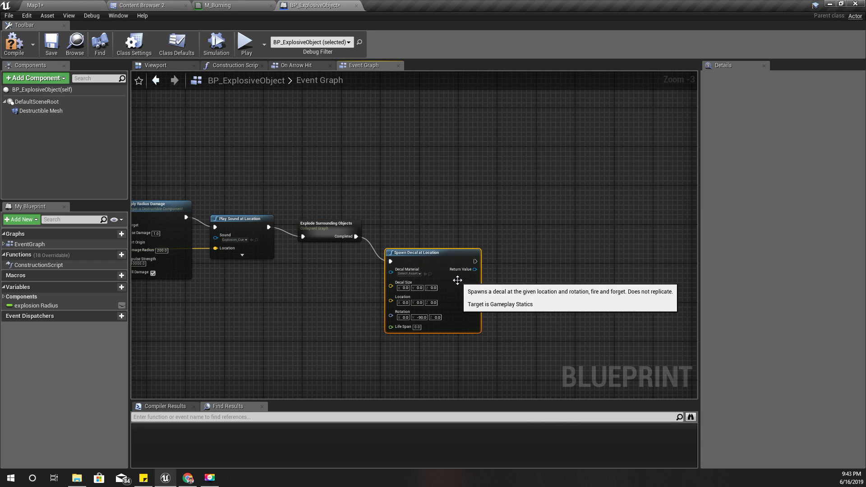
left_click_drag(457, 280, 473, 262)
scroll(413, 277, "up", 2)
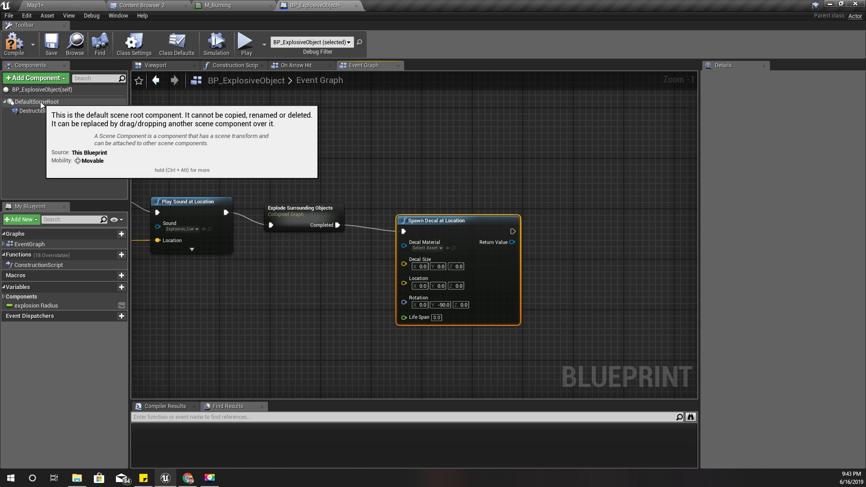
- Inspect the barrel's Destructible Mesh and DefaultSceneRoot in the blueprint viewport, and the placed barrels in the Map1 level
left_click(164, 67)
left_click(419, 236)
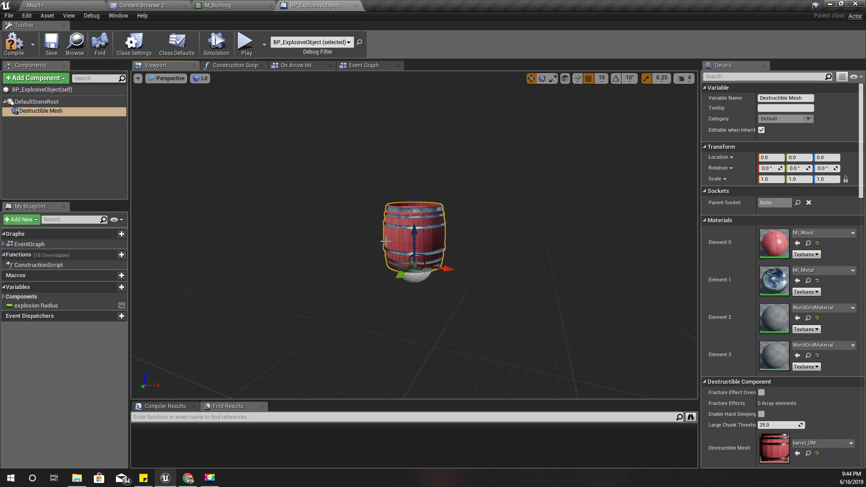
left_click(36, 101)
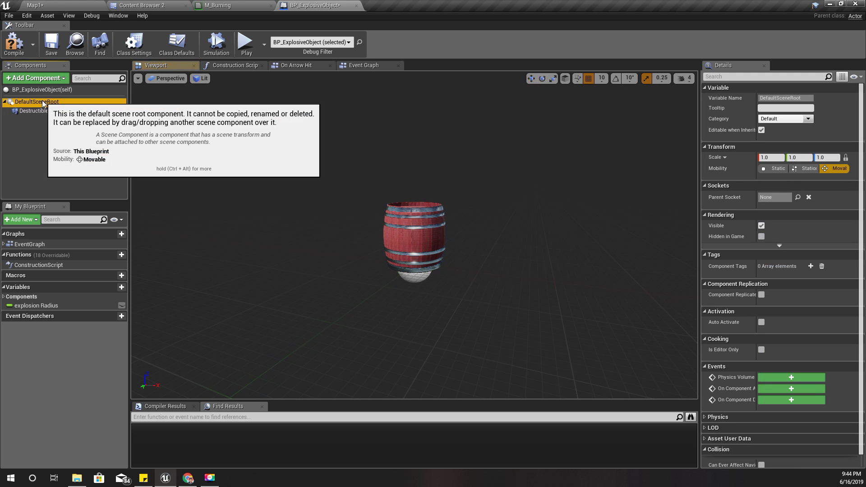
left_click(49, 90)
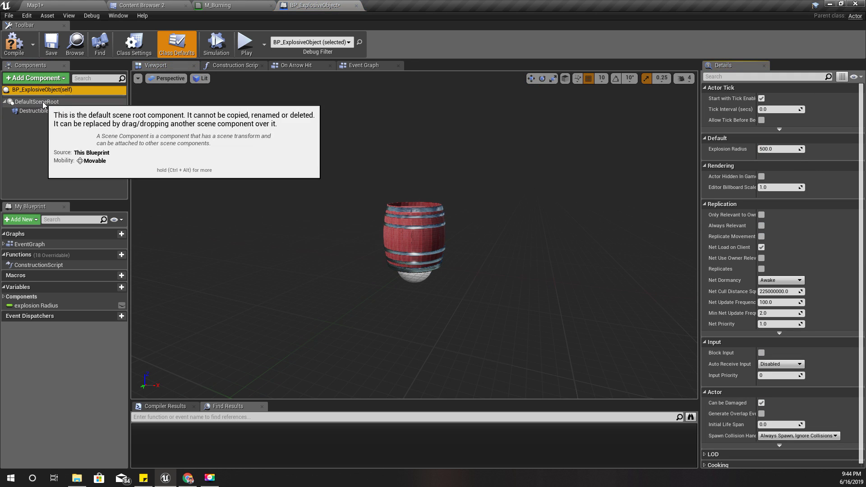
left_click(43, 103)
left_click(36, 5)
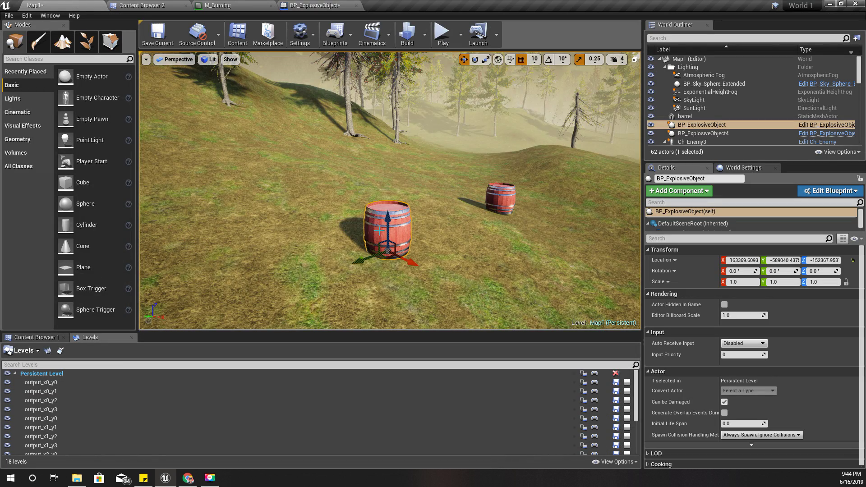
right_click_drag(233, 67, 222, 80)
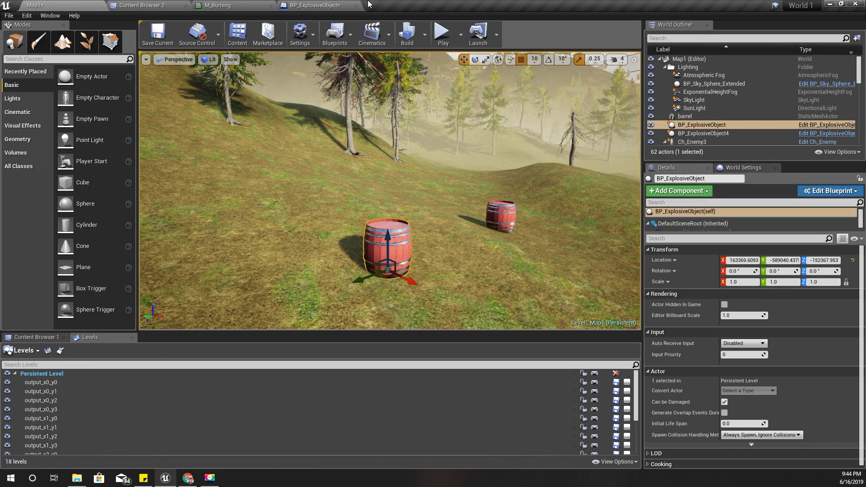
left_click(343, 5)
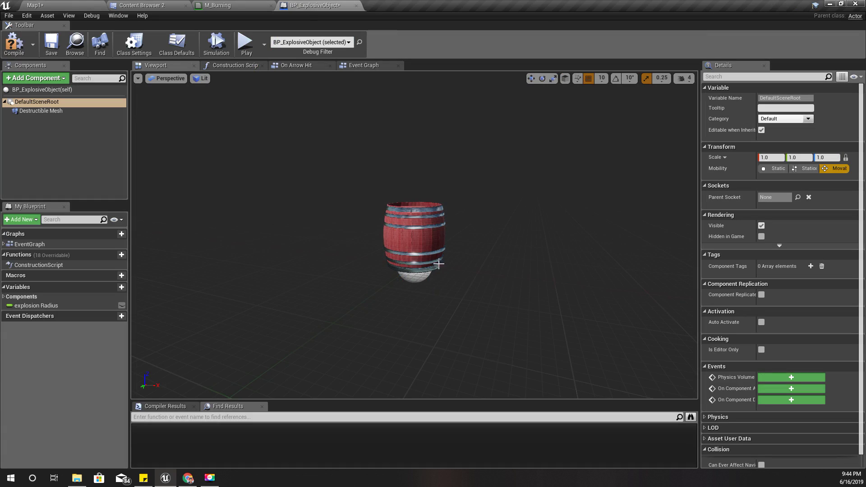
left_click(351, 64)
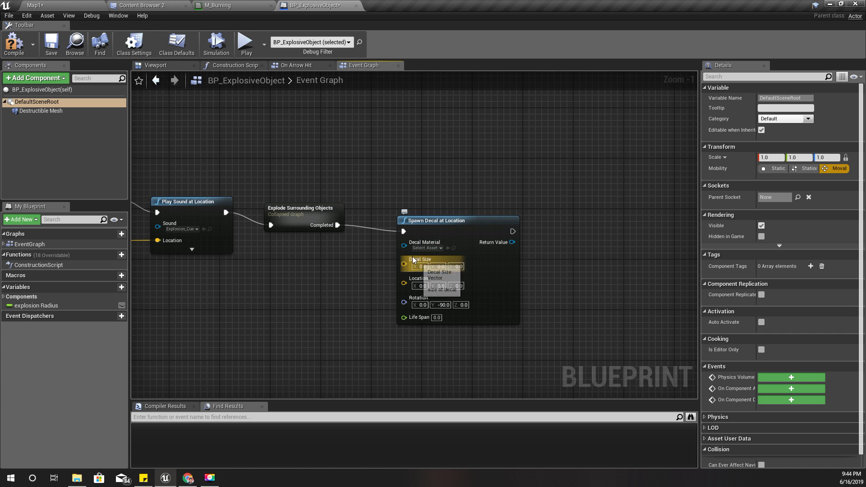
- Add a GetActorLocation node from the Decal Size pin of Spawn Decal at Location and place it clear of that node
left_click_drag(405, 261, 374, 287)
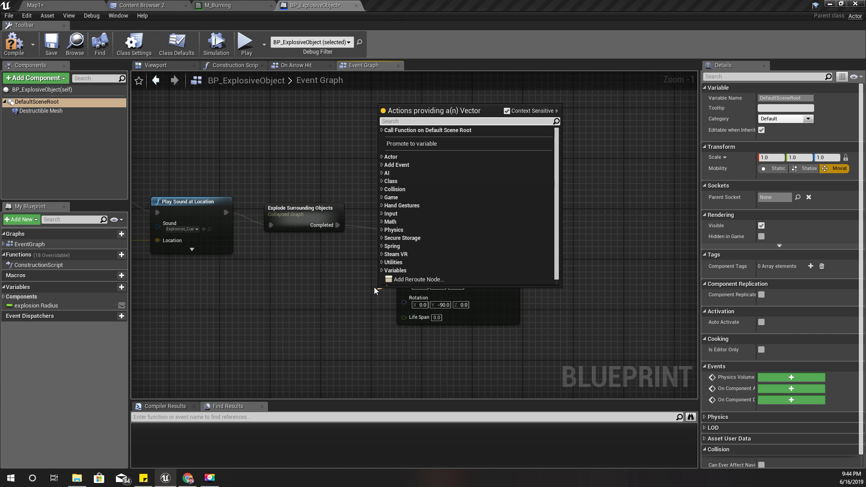
type("get actor l")
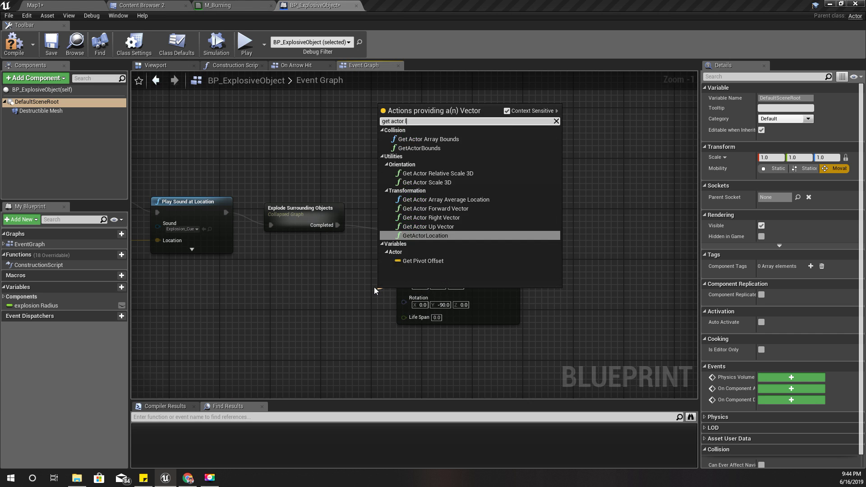
type("oc")
key("Return")
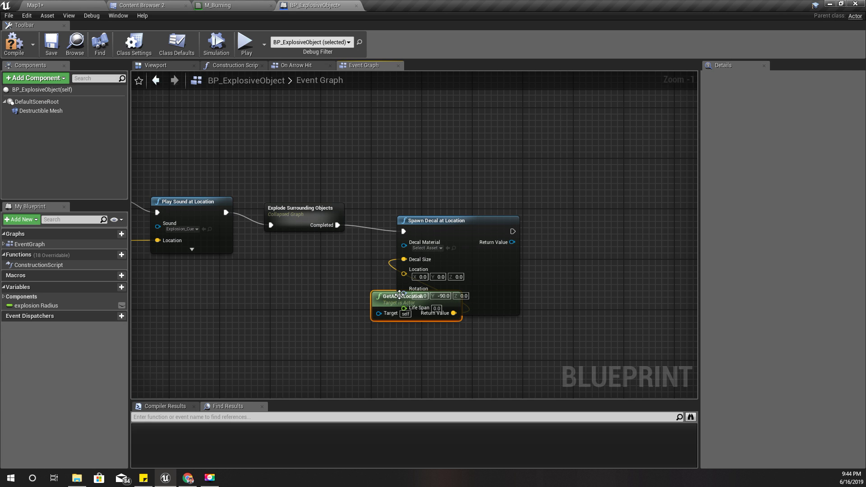
left_click_drag(399, 296, 309, 295)
scroll(380, 256, "up", 1)
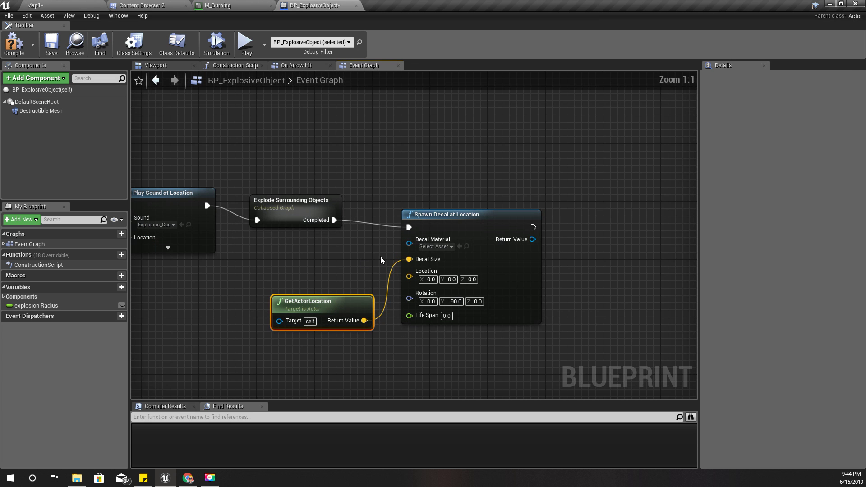
- Break the Decal Size link and connect GetActorLocation's Return Value to the Location pin of Spawn Decal at Location
right_click(410, 261)
key("Escape")
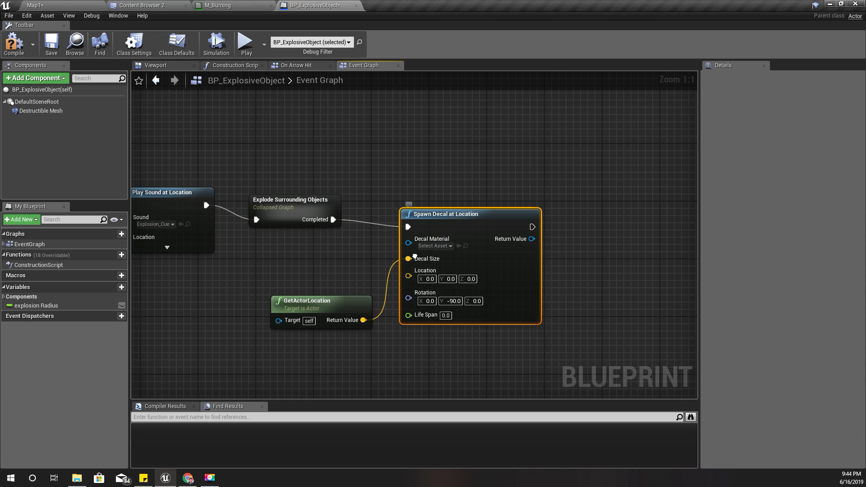
right_click(415, 256)
left_click(445, 278)
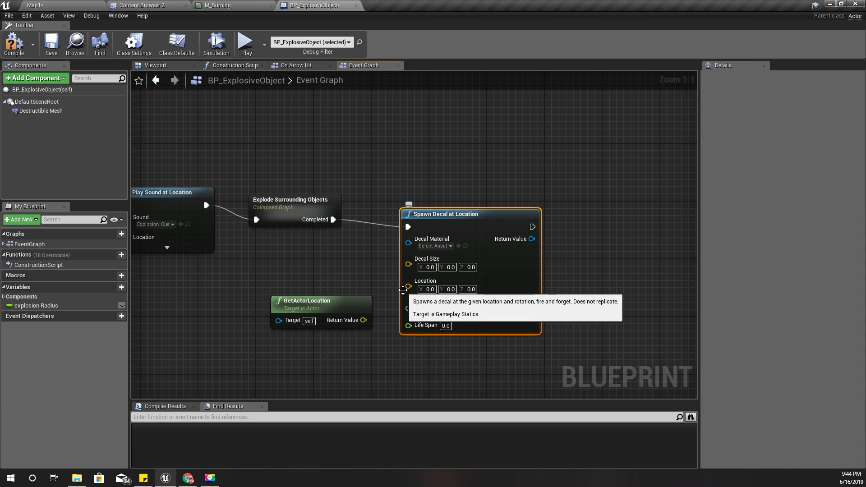
left_click_drag(408, 286, 346, 300)
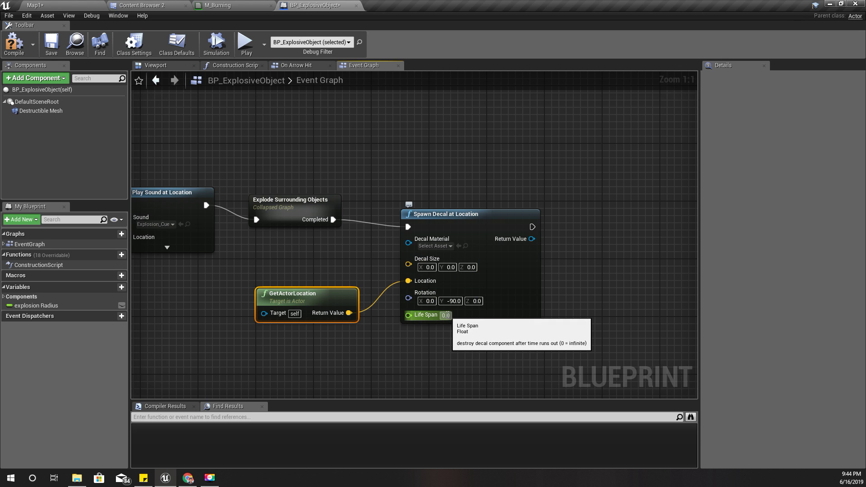
- Set the Decal Material of Spawn Decal at Location to M_Burning and align the node with Explode Surrounding Objects
left_click(445, 316)
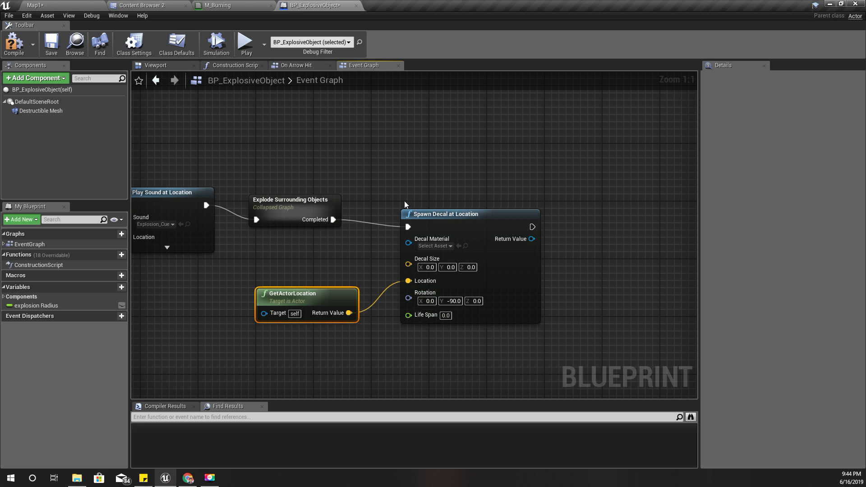
left_click(435, 246)
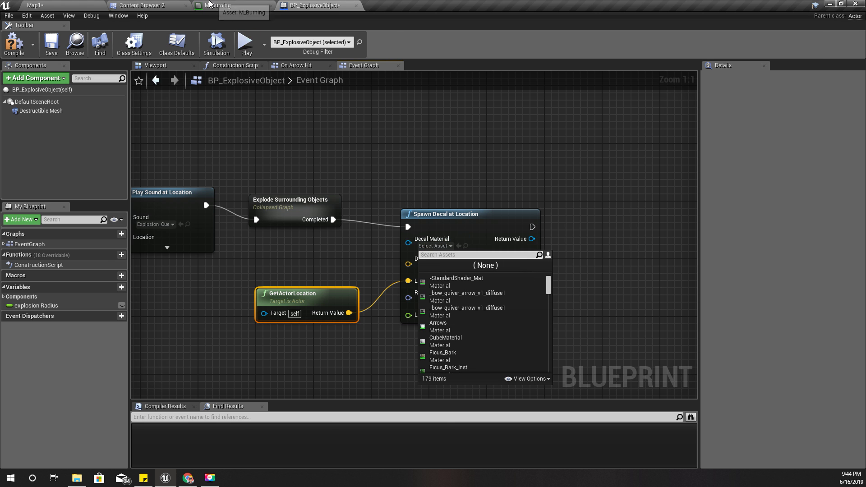
left_click(230, 6)
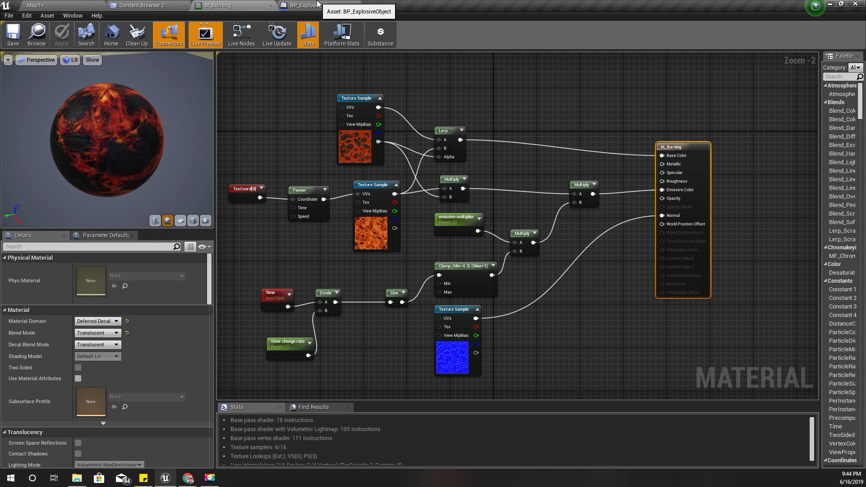
left_click(317, 4)
left_click(441, 248)
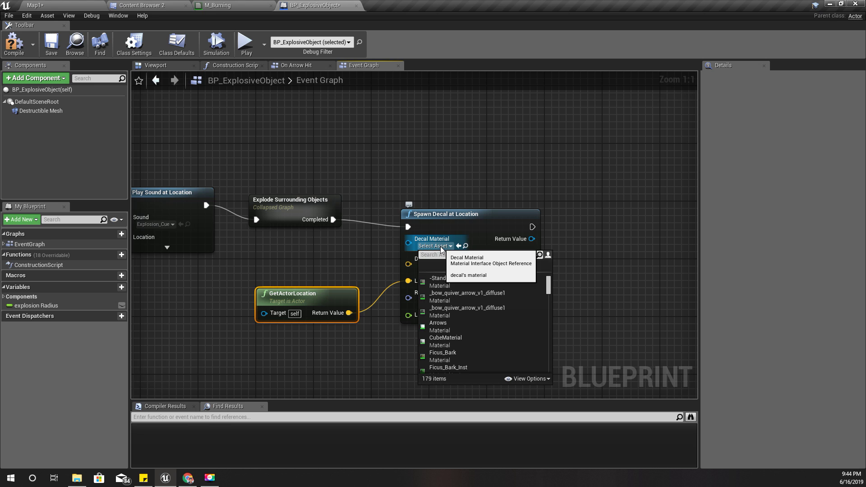
type("m burni")
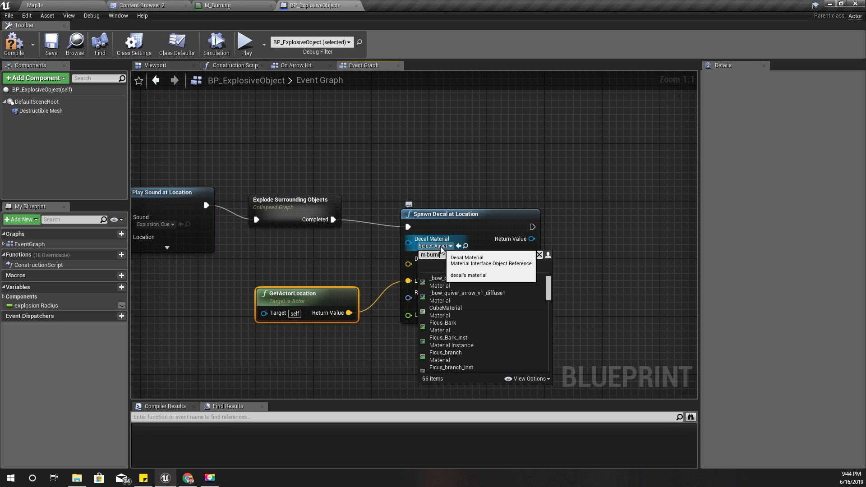
type("ng")
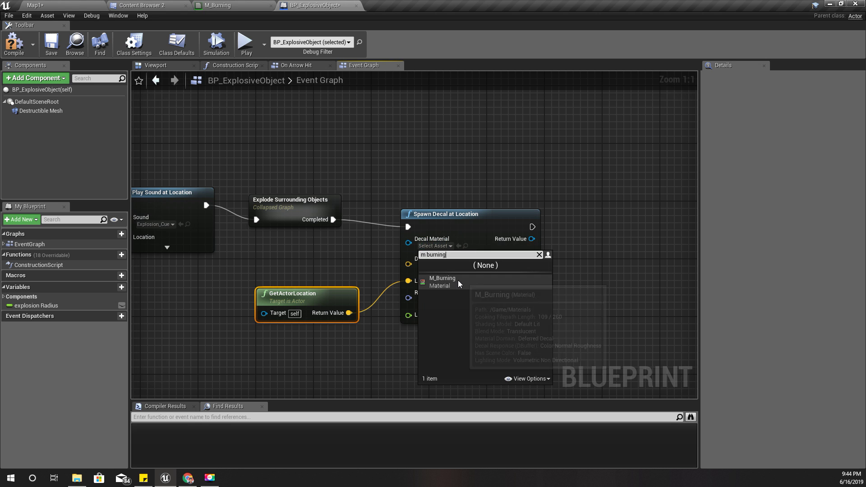
key("Return")
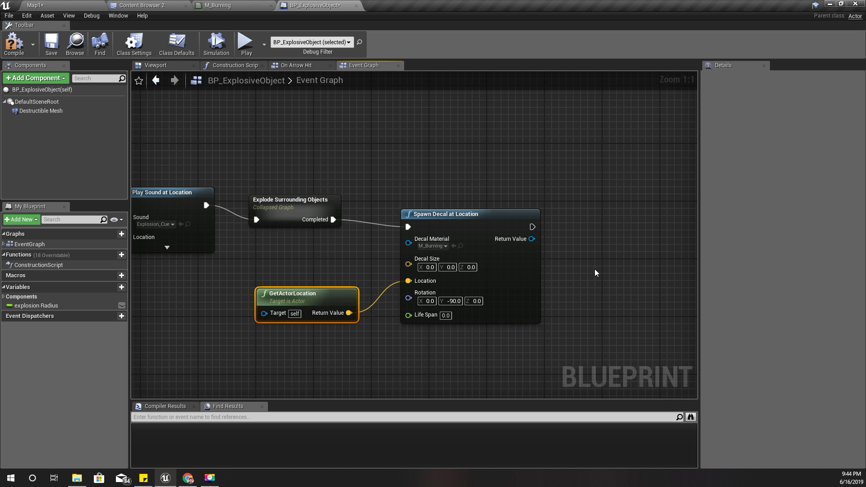
left_click_drag(439, 211, 467, 203)
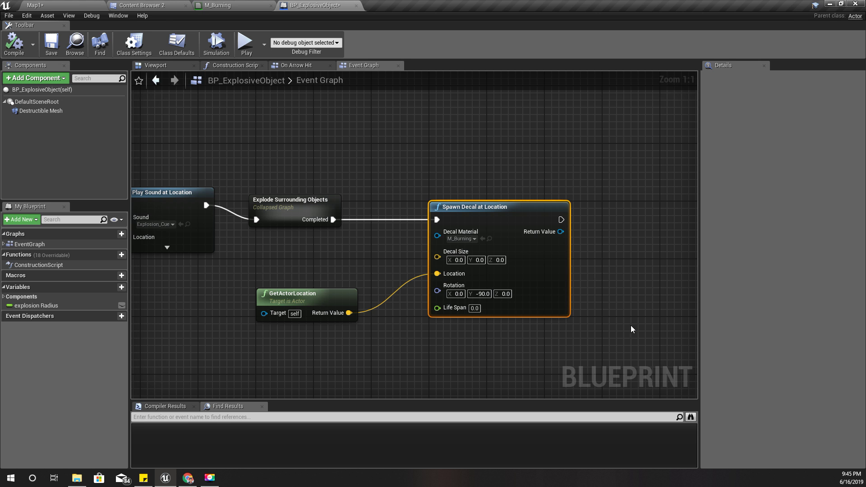
- Find the placed M_Burning decal actor in the Map1 level and check its Decal Size values
left_click(50, 5)
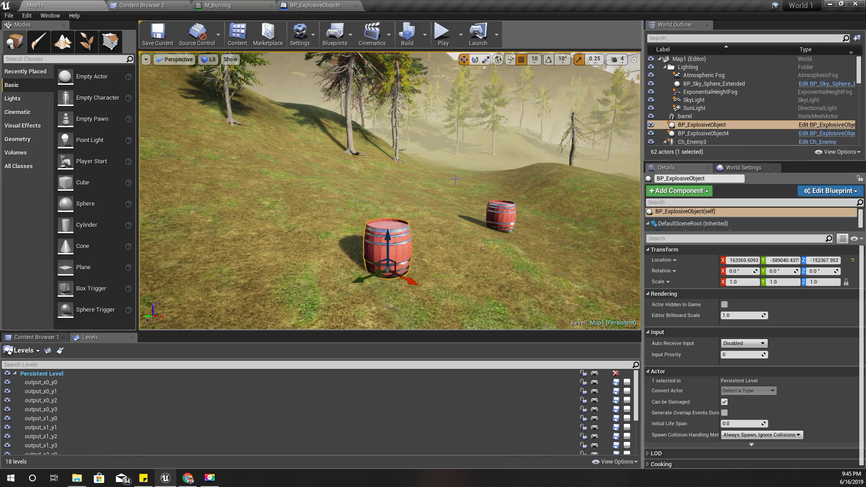
right_click_drag(577, 171, 807, 194)
key("w")
key("f")
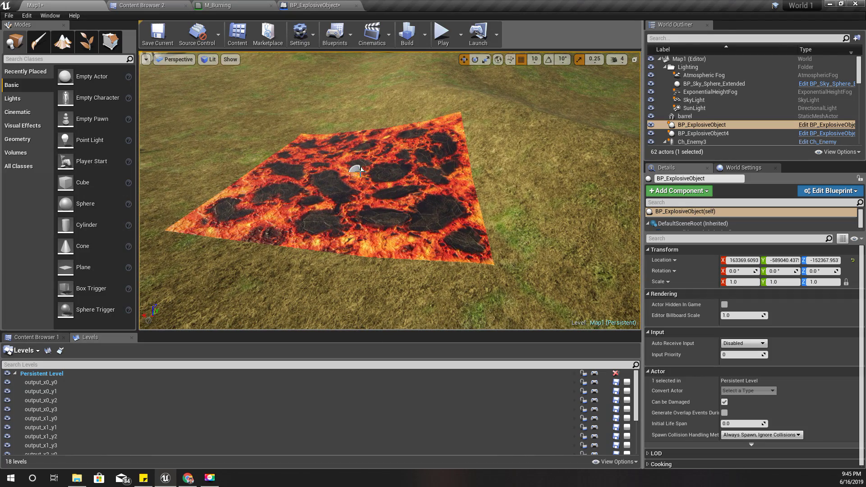
left_click(359, 169)
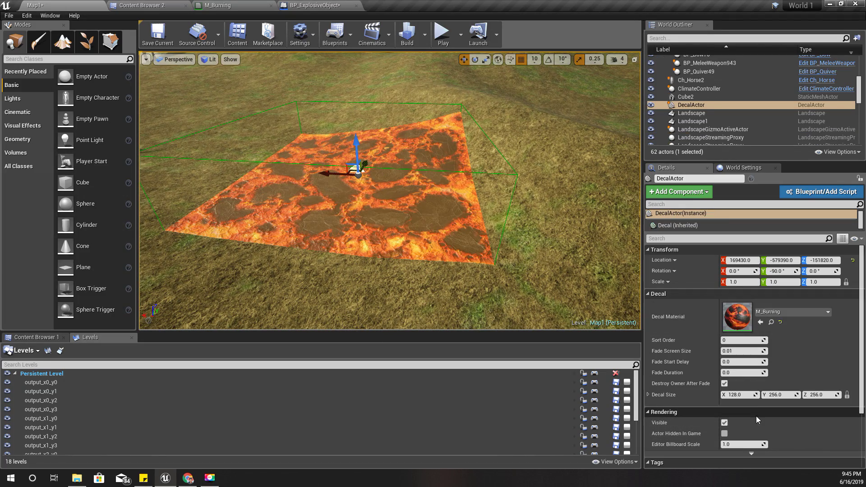
right_click_drag(336, 182, 158, 194)
- Set the Decal Size of Spawn Decal at Location in BP_ExplosiveObject to X 128, Y 256, Z 256
left_click(315, 5)
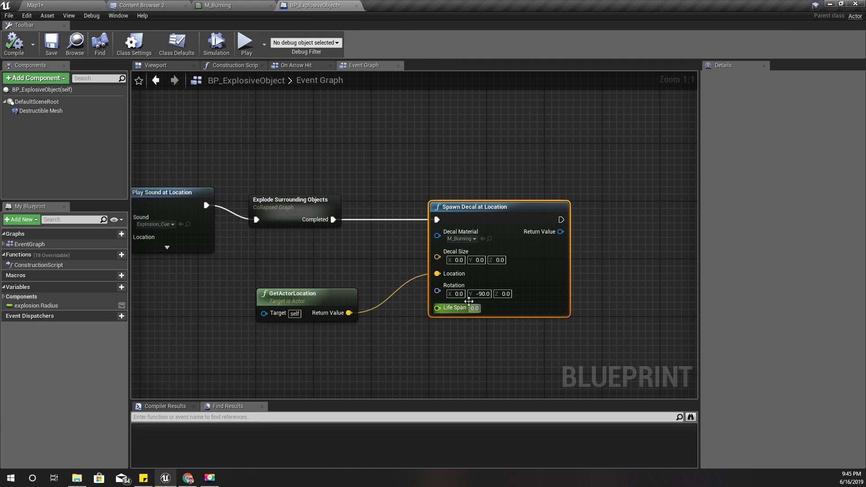
left_click(457, 260)
type("1")
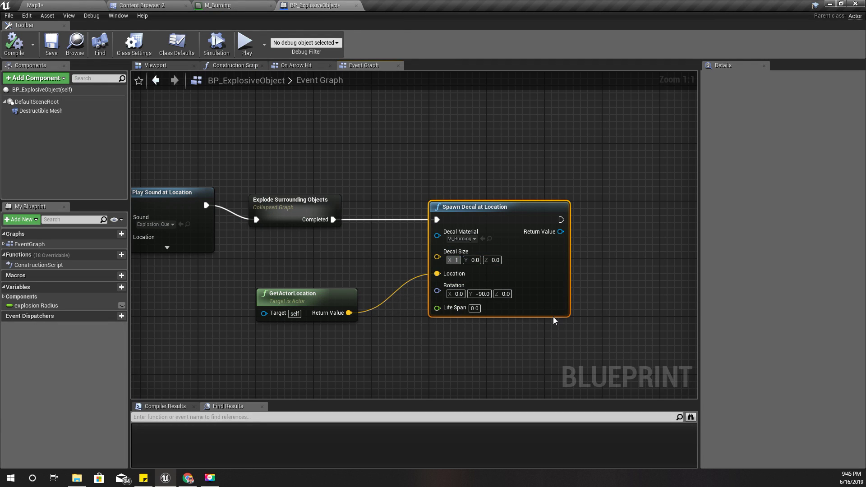
type("28")
key("Tab")
type("256")
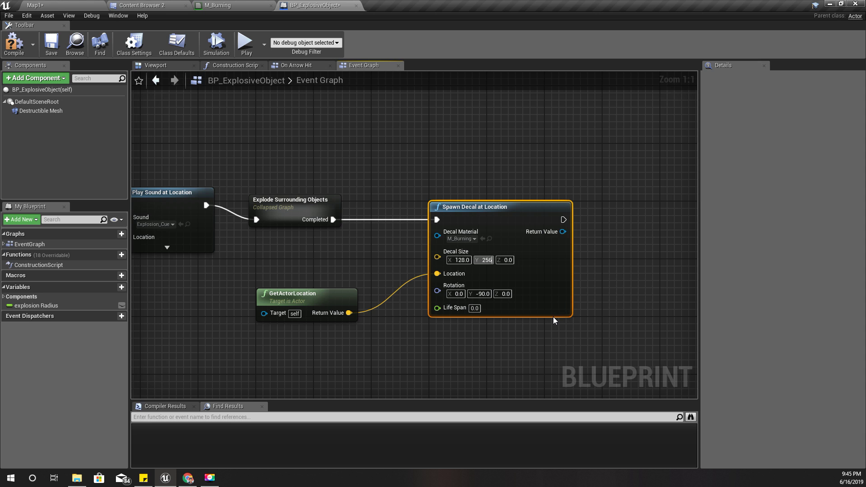
key("Tab")
type("256")
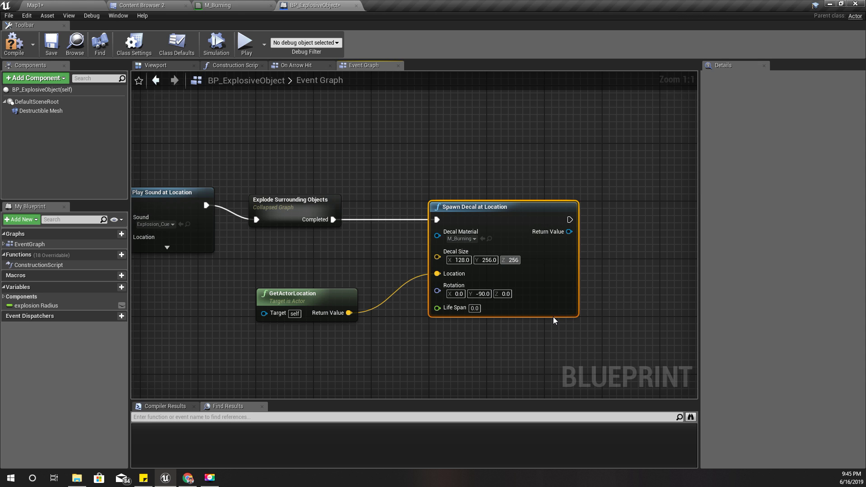
key("Return")
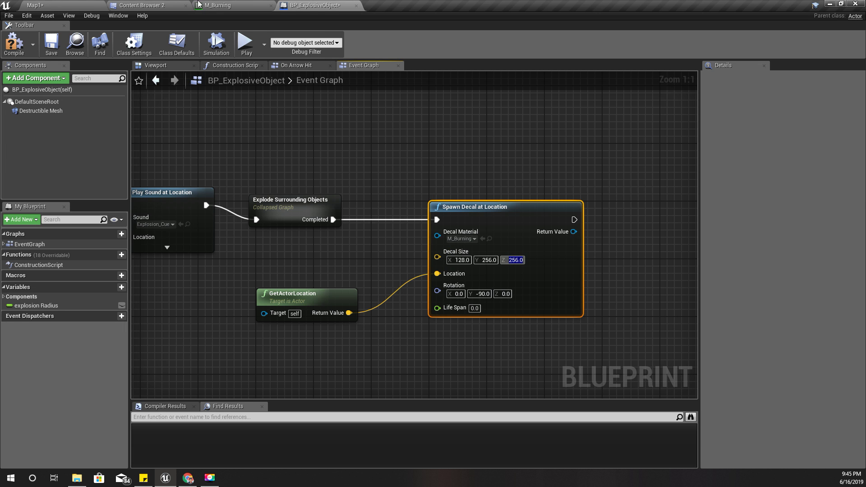
- Set the Z value of the Decal Size to 128 on Spawn Decal at Location and compile the blueprint
left_click(76, 5)
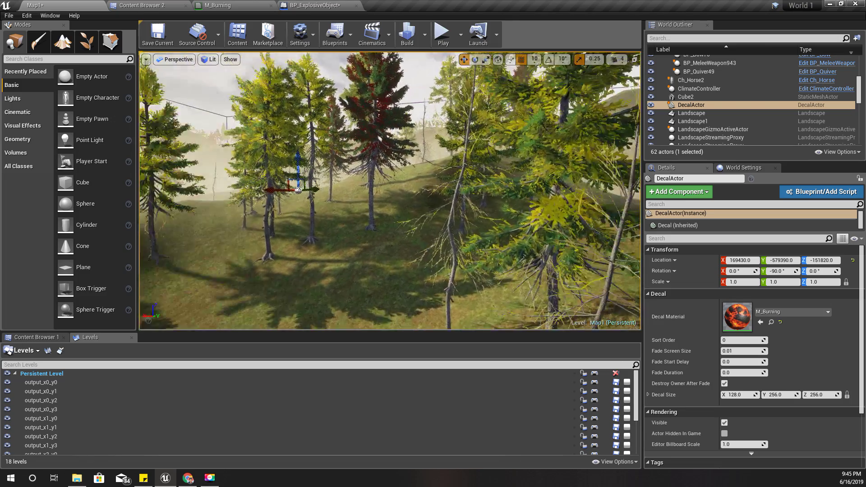
right_click_drag(390, 191, 115, 182)
left_click(307, 5)
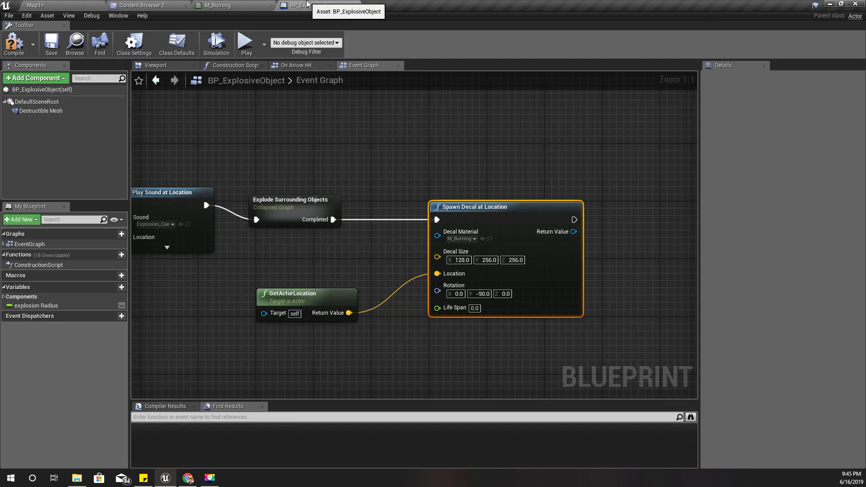
left_click(514, 260)
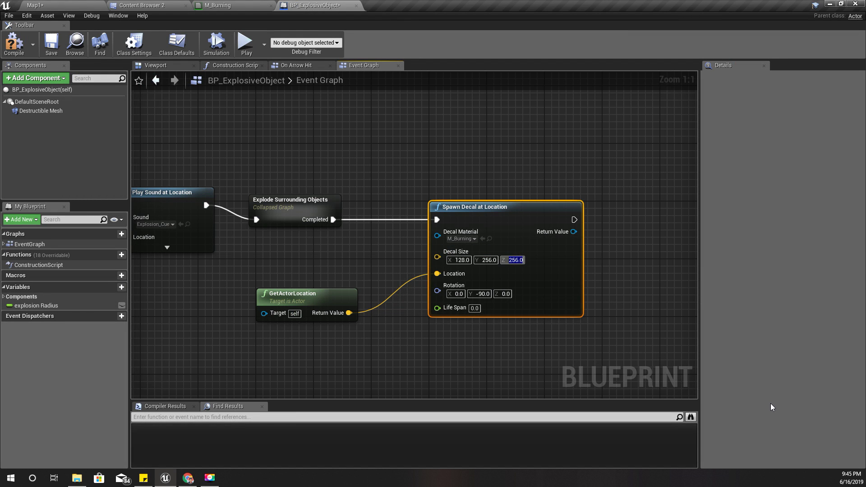
type("128")
key("Return")
left_click(10, 41)
- Play the Map1 level near the placed barrels and blow them up to test the spawned decals
left_click(36, 5)
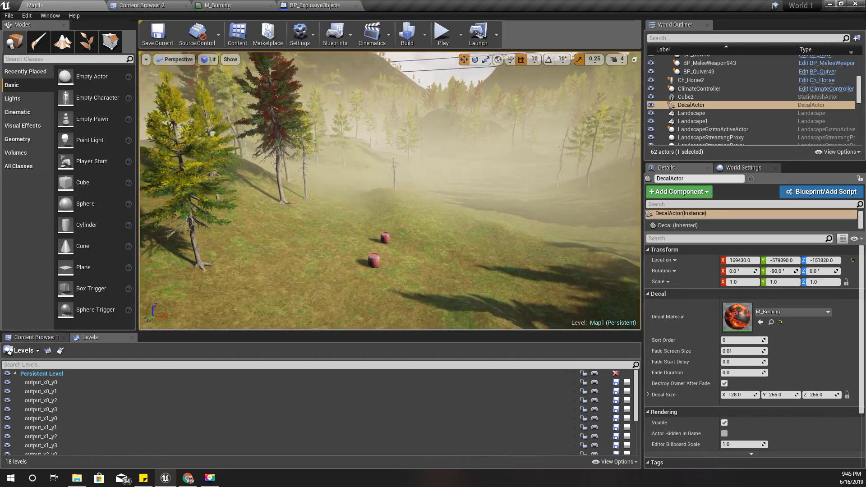
left_click(316, 5)
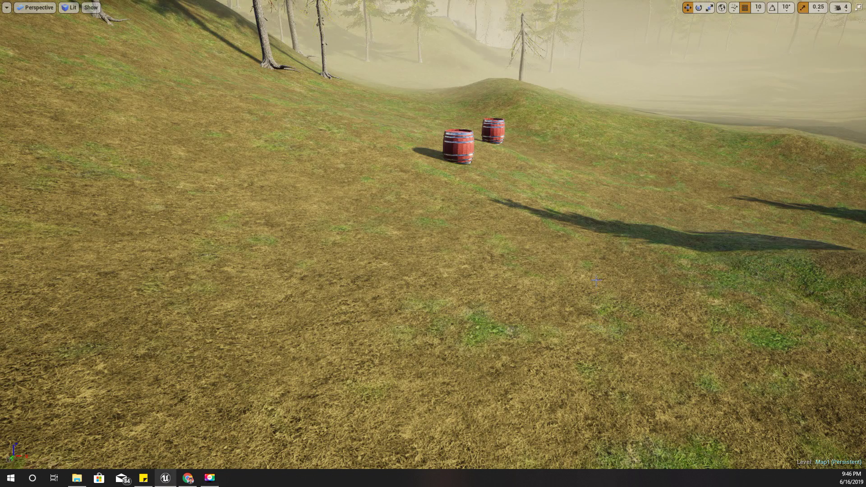
scroll(598, 320, "down", 5)
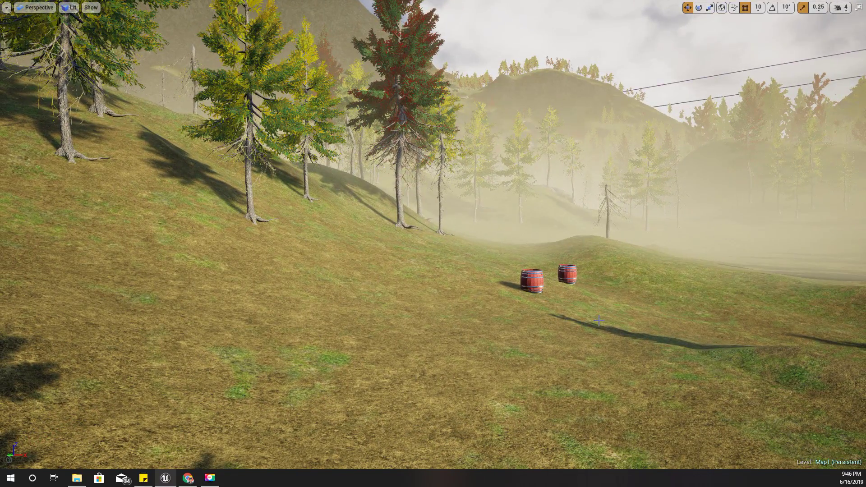
key("alt+p")
key("w")
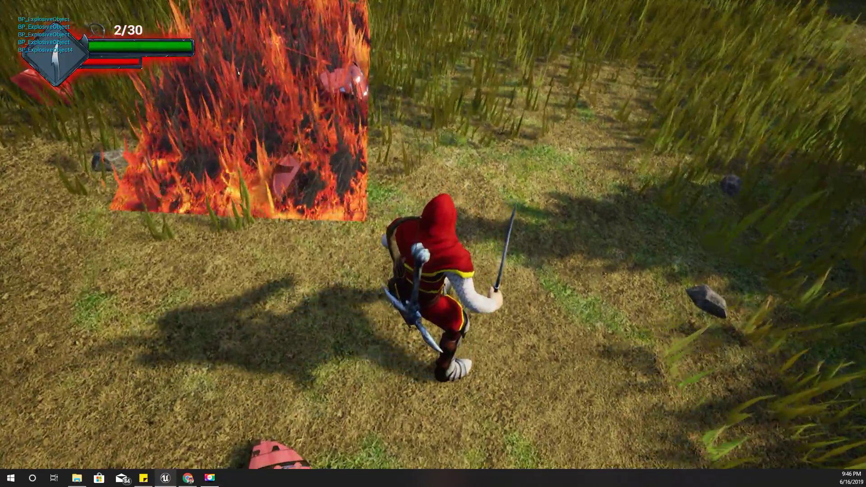
- Walk the character around the burning ground where the barrels exploded to examine the decals' size, and end the play session
key("w")
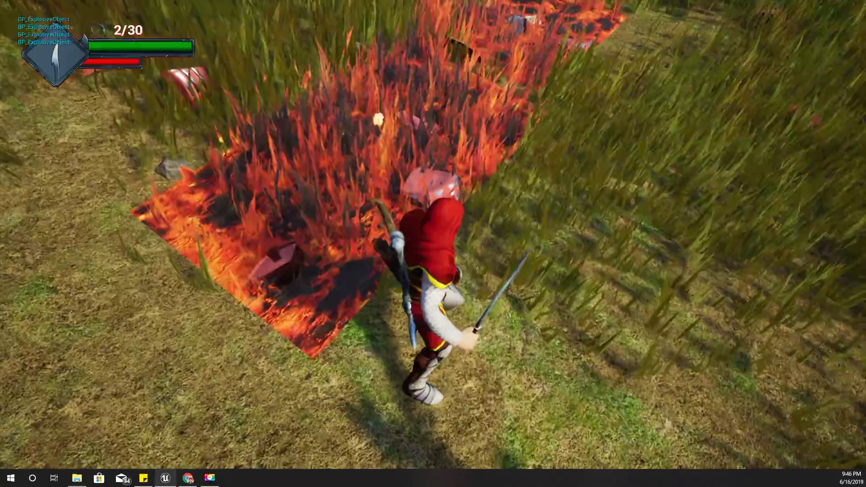
key("d")
key("w")
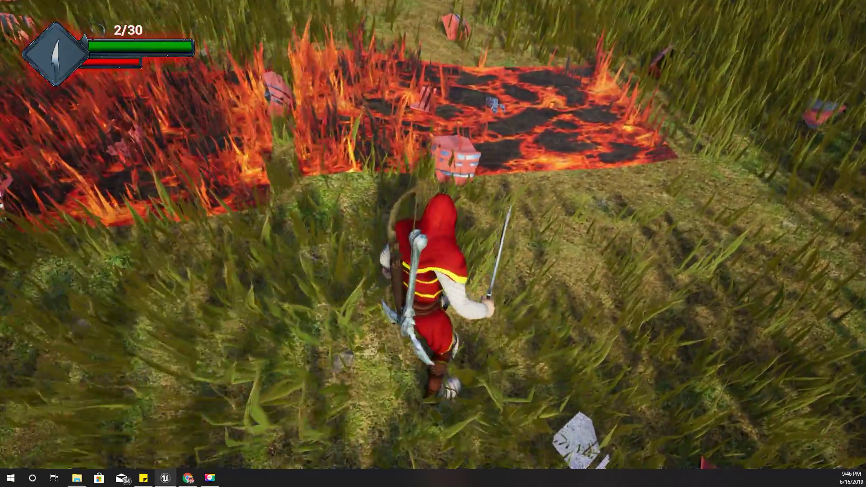
key("w")
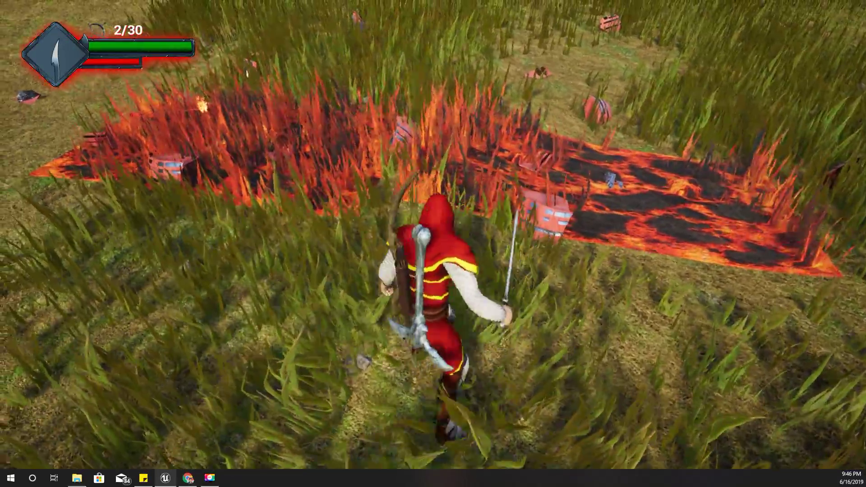
key("w")
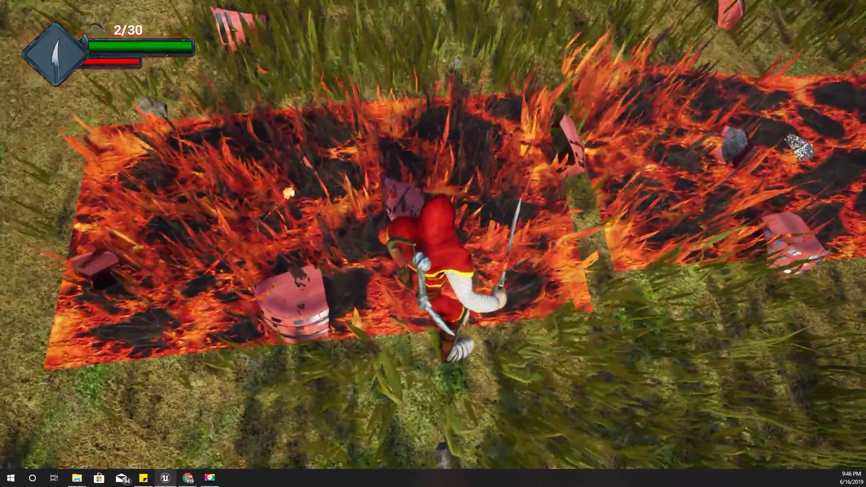
key("s")
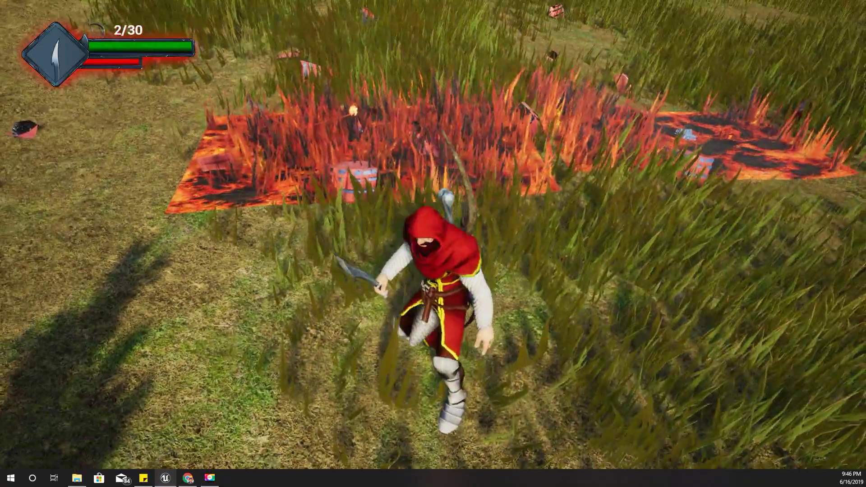
key("w")
key("Escape")
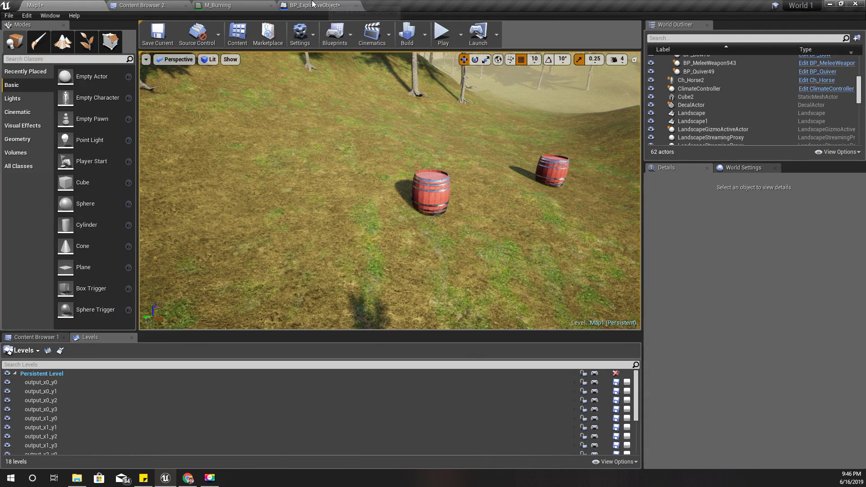
- Set the Z value of Spawn Decal at Location's Decal Size to 256 in BP_ExplosiveObject
left_click(312, 4)
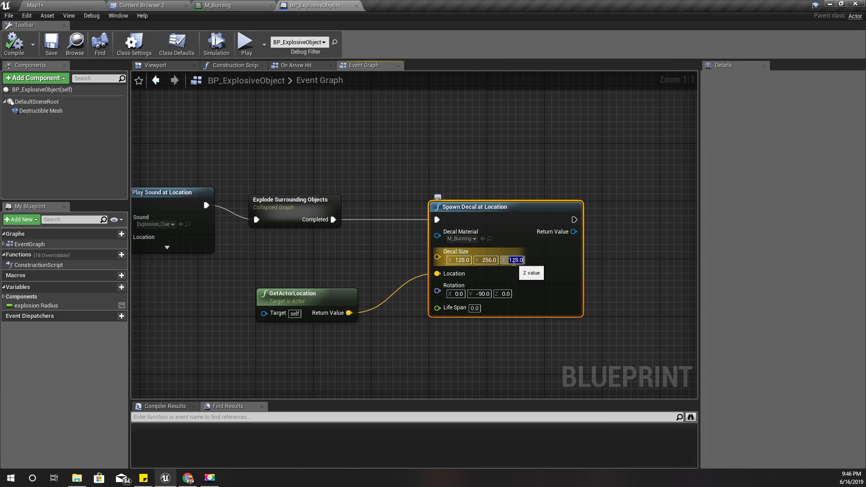
type("256")
key("Return")
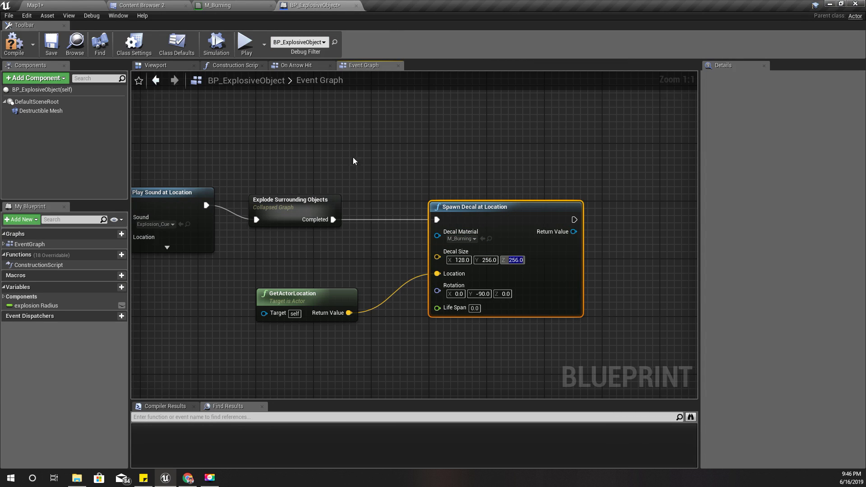
- Switch to Map1, expand the viewport to full screen and start a play session near the two barrels
left_click(35, 5)
right_click_drag(295, 184, 304, 182)
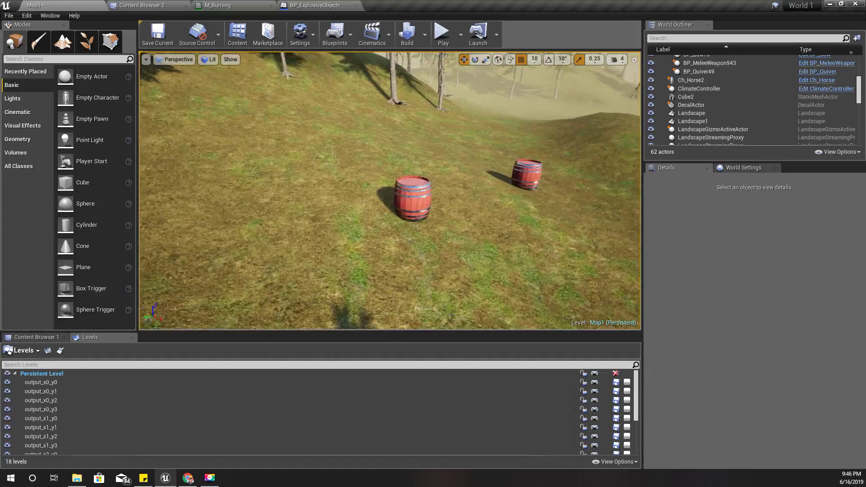
key("F11")
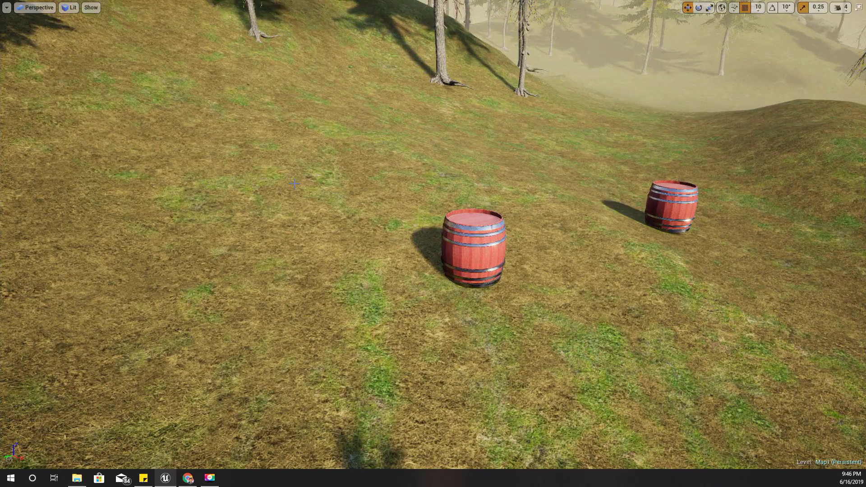
key("alt+p")
left_click(296, 184)
key("s")
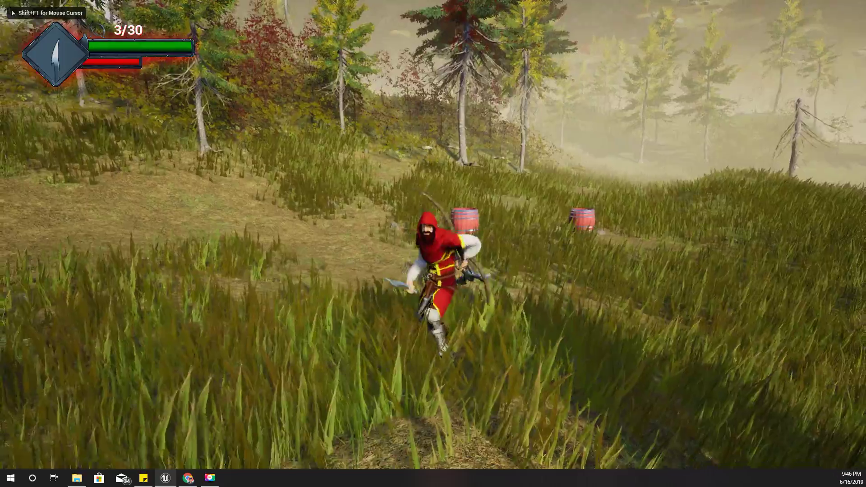
- Equip the bow and shoot arrows at the nearest barrel until it explodes
key("2")
right_click(432, 234)
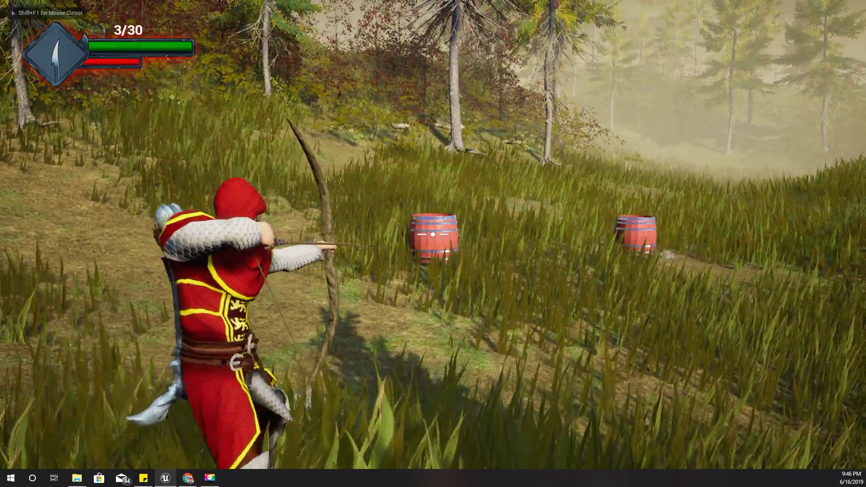
left_click(433, 235)
key("w")
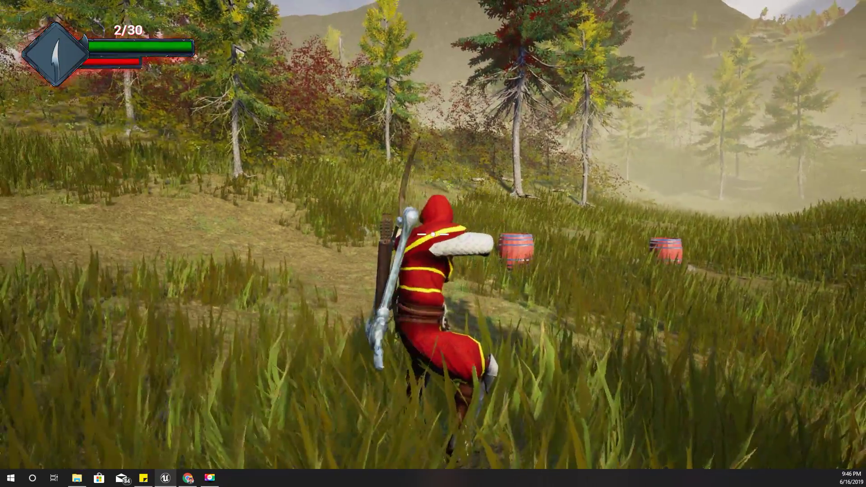
right_click(433, 234)
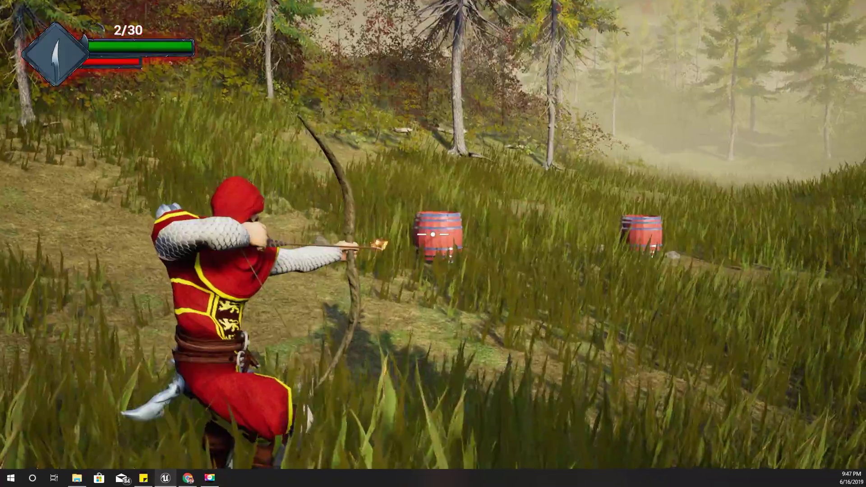
left_click(433, 234)
- Walk the character around the burning decals to examine their shape, end the play session and restore the editor layout
key("w")
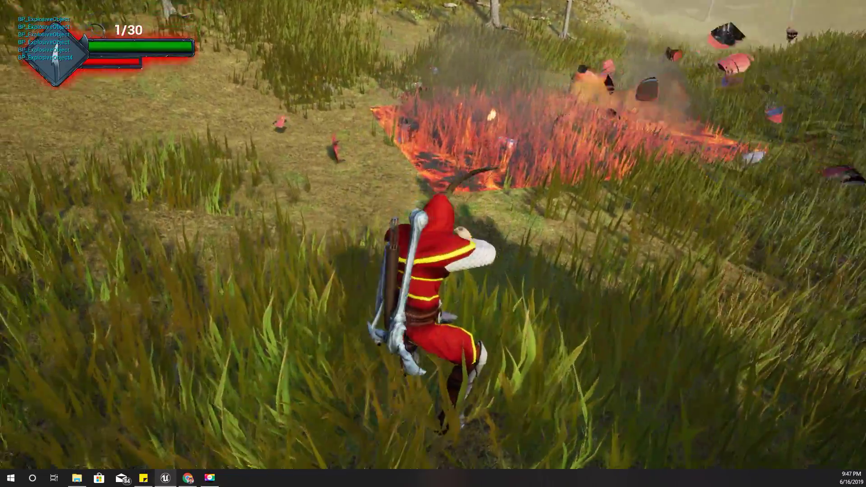
right_click(433, 234)
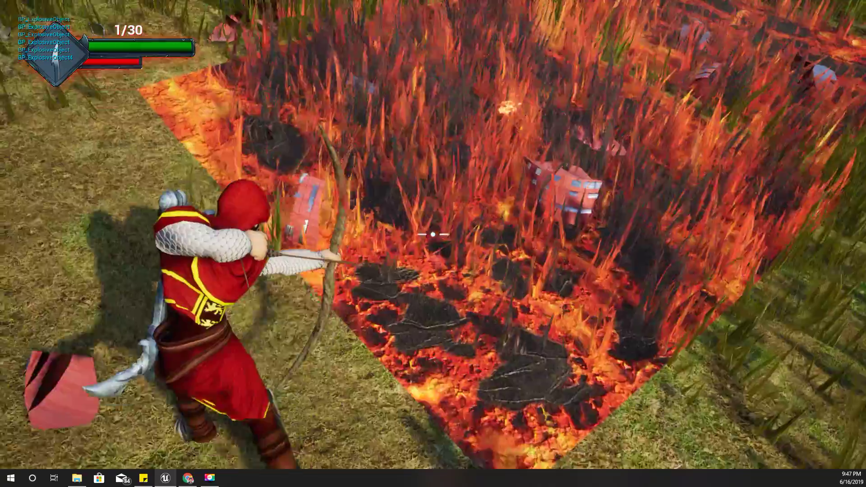
key("w")
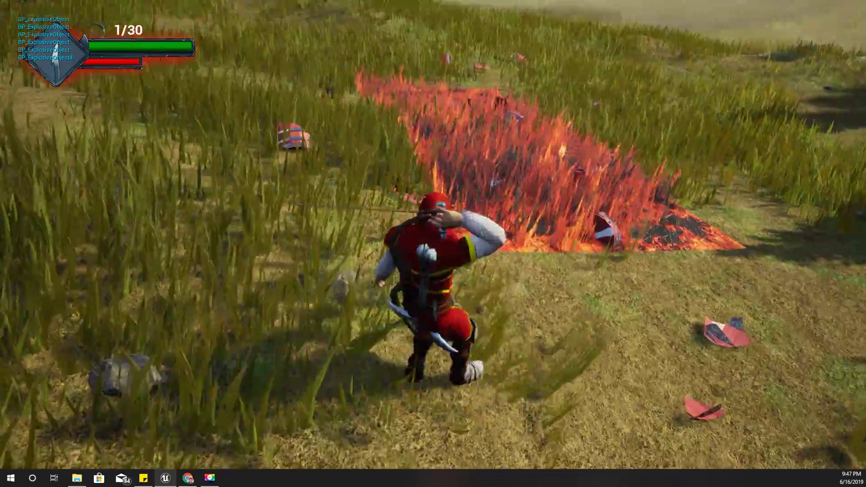
key("w")
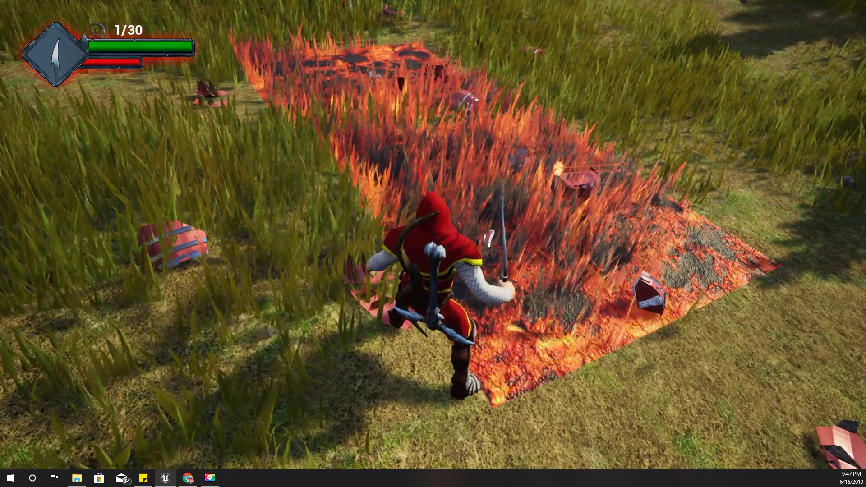
key("Escape")
right_click_drag(497, 231, 489, 160)
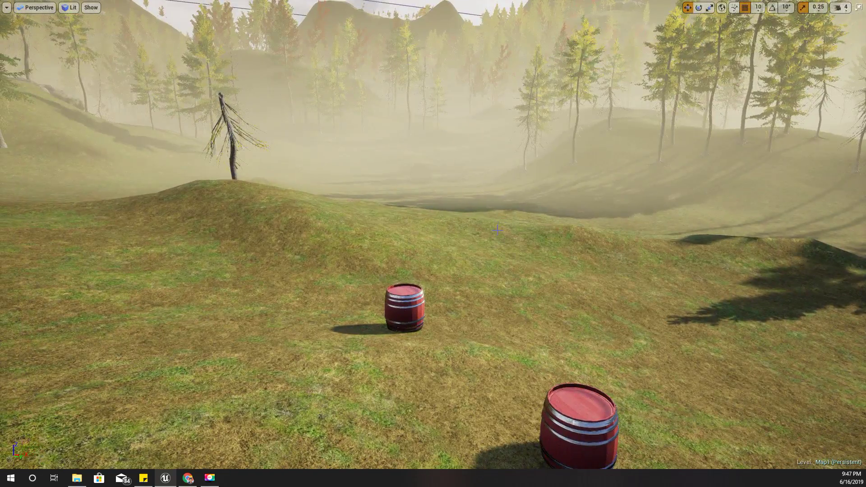
key("F11")
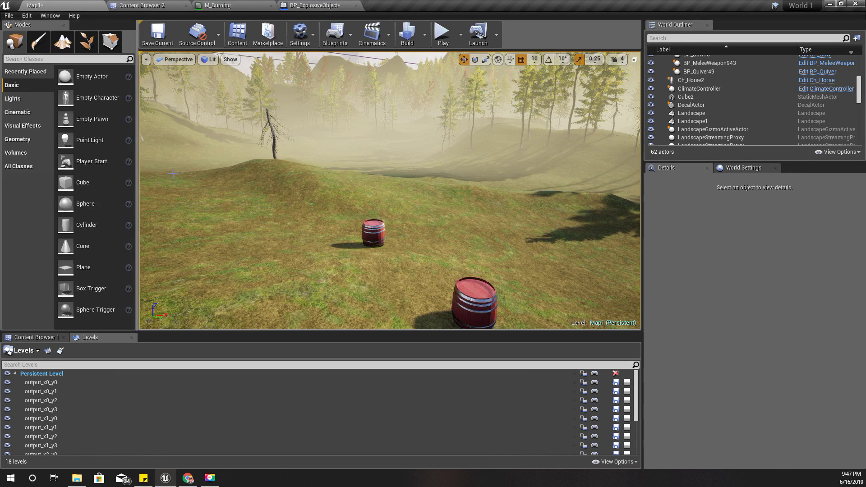
- Locate the Splatters_TT texture used in the M_Decal material and add it to the M_Burning graph as a Texture Sample
left_click(132, 4)
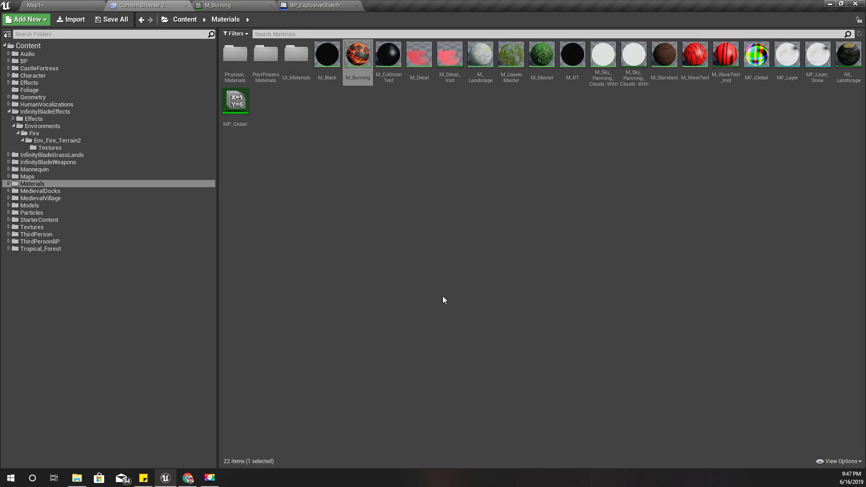
double_click(428, 61)
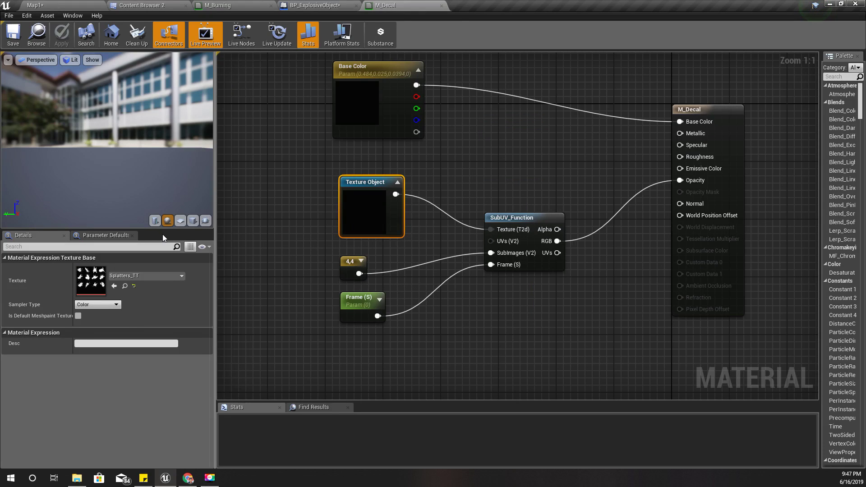
left_click(125, 286)
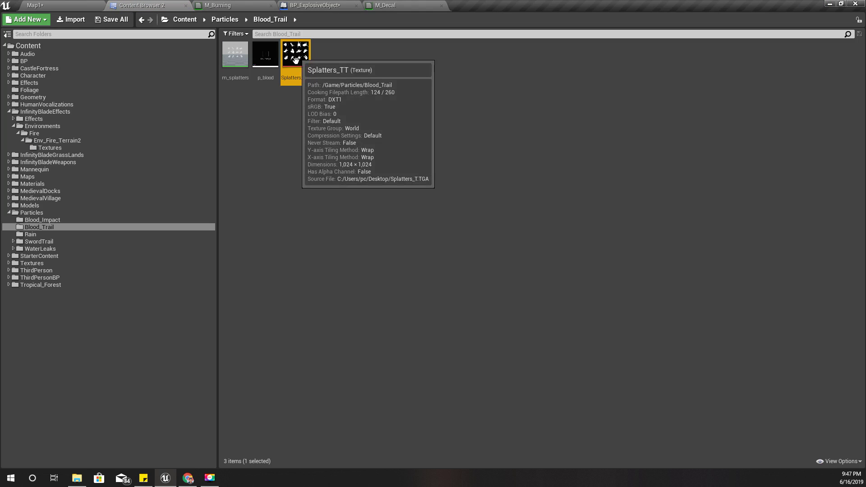
left_click_drag(299, 63, 555, 367)
right_click_drag(597, 353, 633, 114)
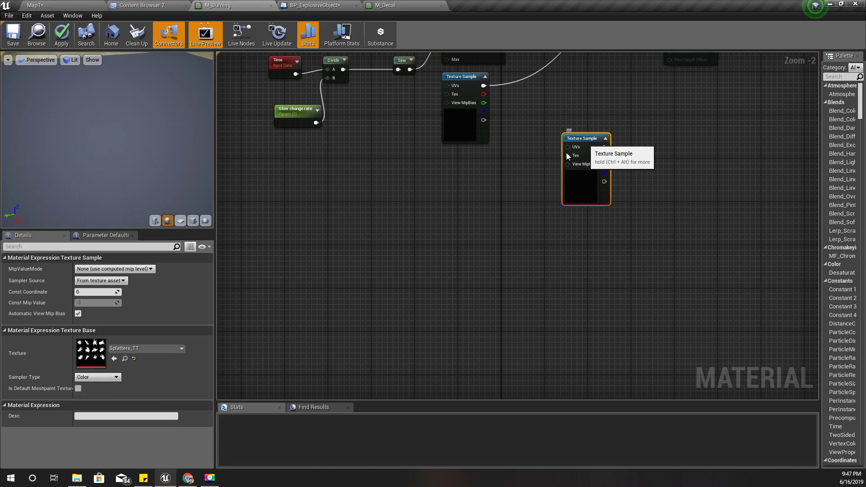
right_click_drag(566, 153, 369, 332)
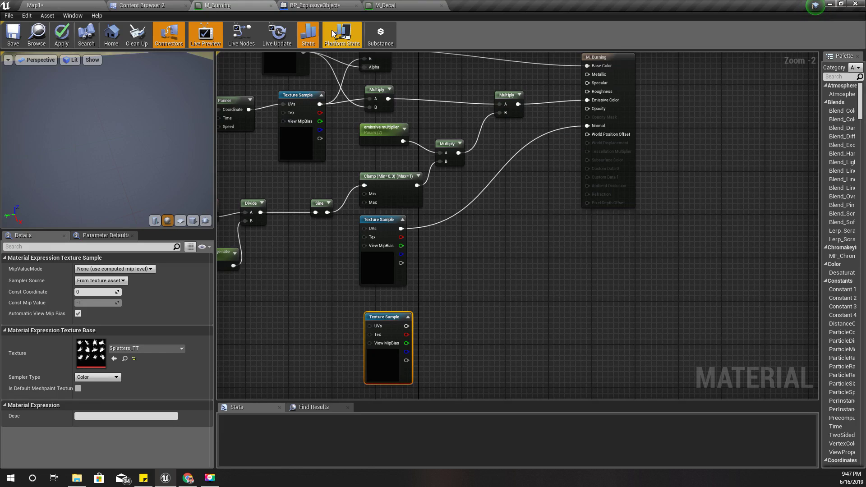
- Check the SubUV setup in M_Decal and add a SubUV_Function node in M_Burning, fed by the splatter Texture Sample
left_click(385, 6)
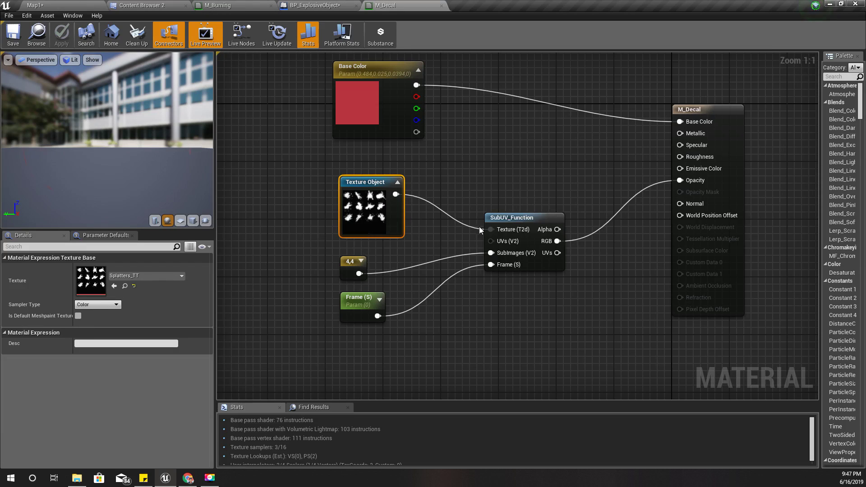
left_click(507, 218)
left_click(228, 5)
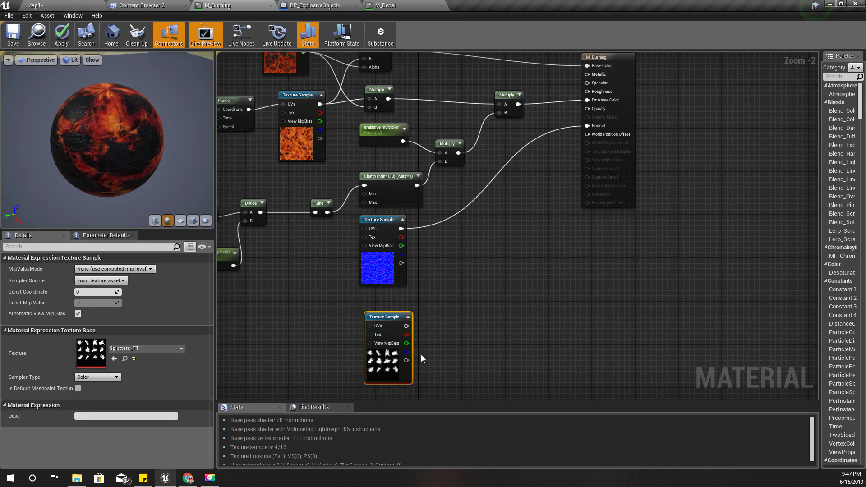
left_click_drag(406, 325, 455, 318)
type("subuv")
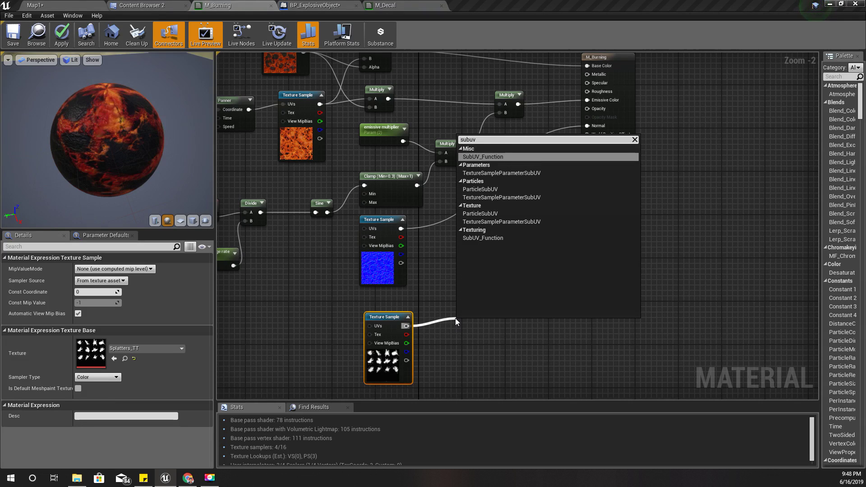
key("Return")
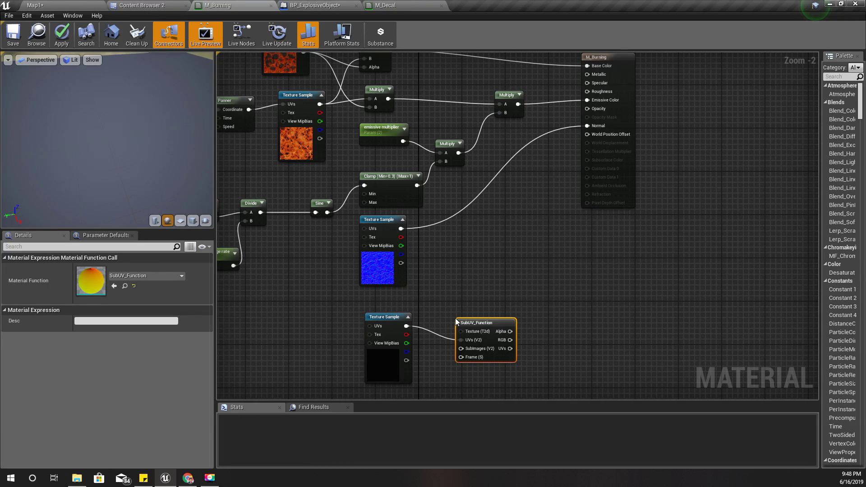
- View the Splatters_TT texture at full size to examine its splatter grid, close it and return to M_Burning
left_click(386, 318)
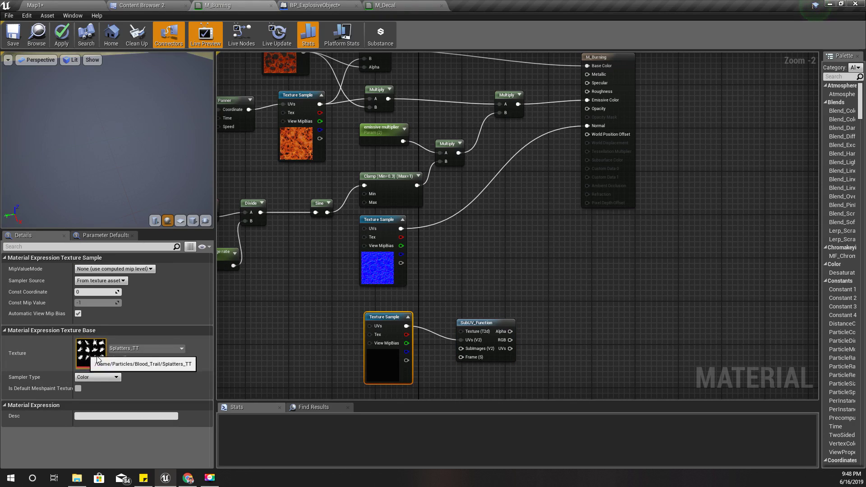
double_click(98, 360)
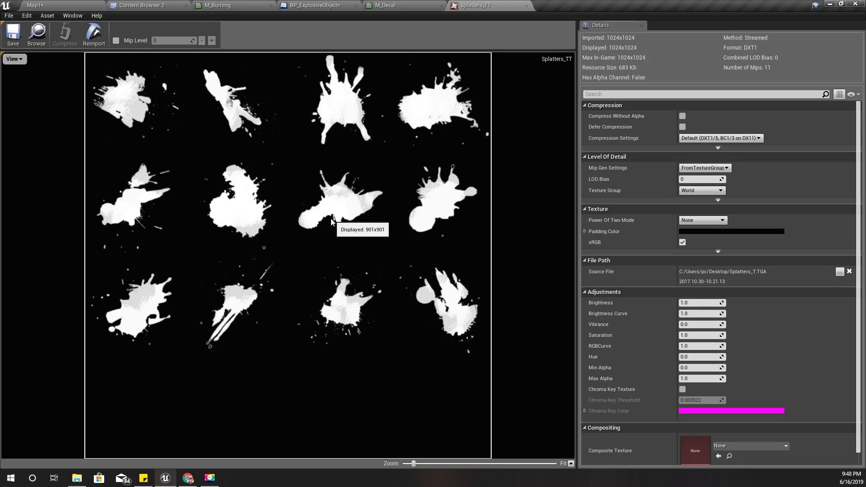
left_click(527, 6)
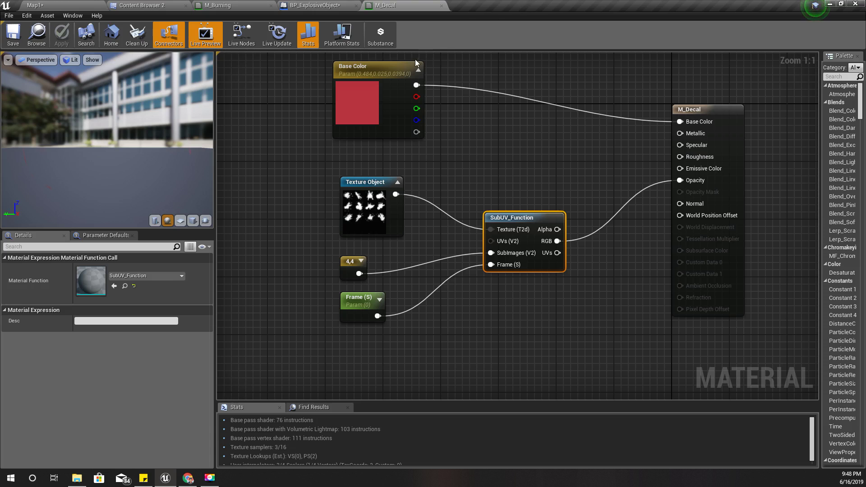
left_click(231, 4)
- Add a Constant2Vector node below the splatter texture and connect it to SubUV_Function's SubImages input
right_click_drag(471, 376, 458, 263)
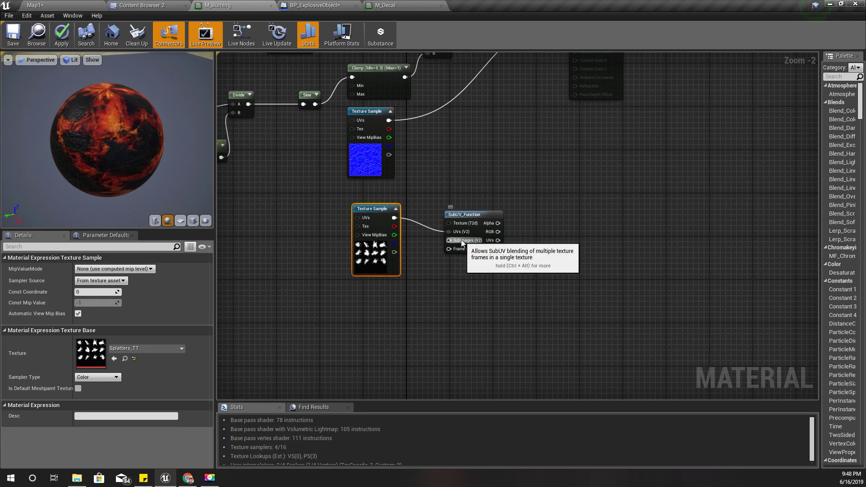
right_click(416, 304)
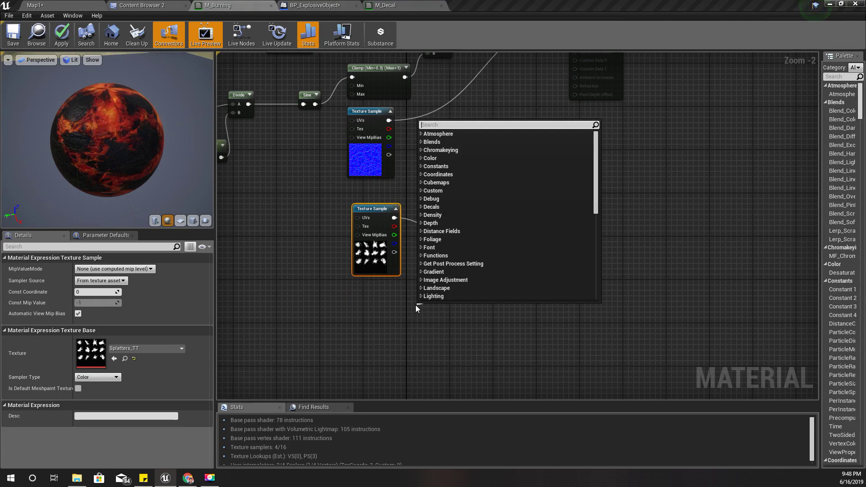
type("const")
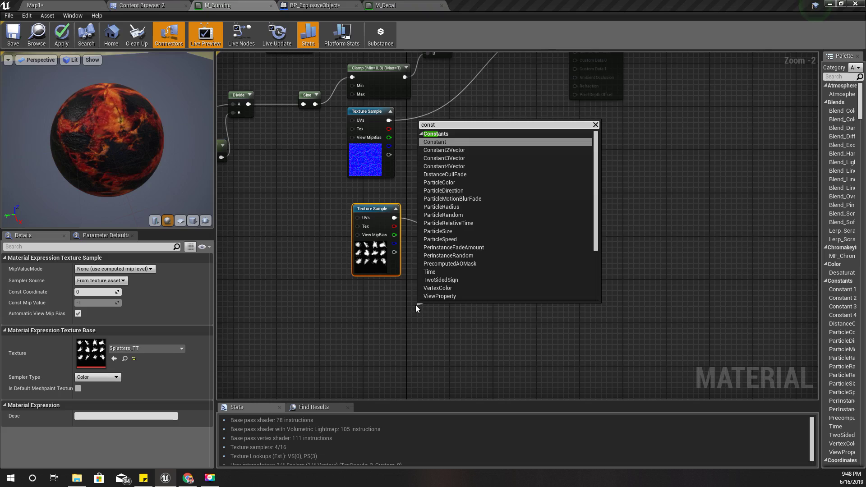
key("Down")
key("Return")
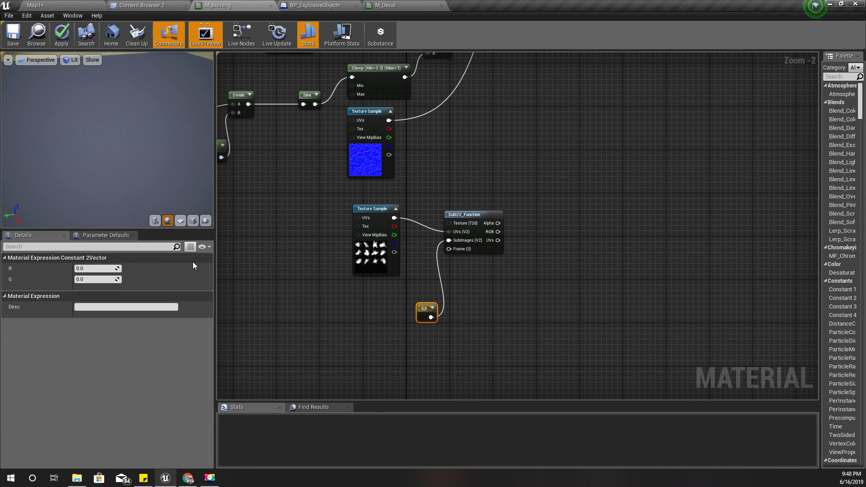
- Set the Constant2Vector's R and G values to 4 and move the node beneath the splatter Texture Sample
scroll(384, 246, "up", 2)
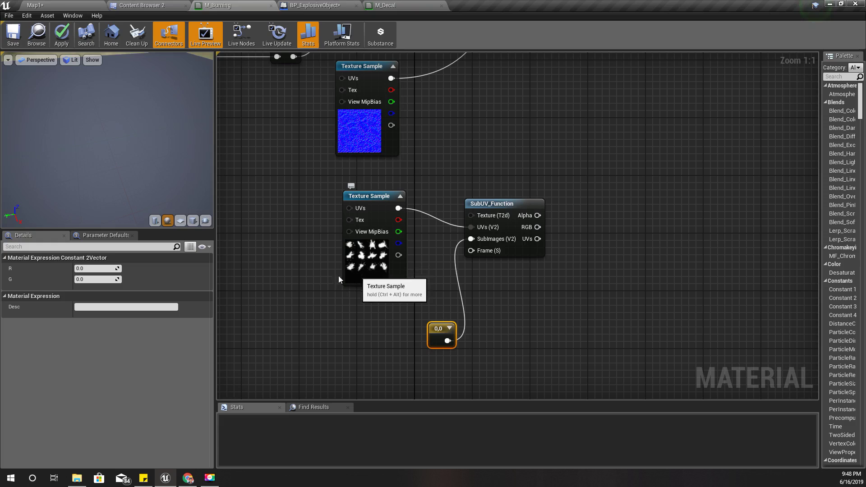
left_click(110, 268)
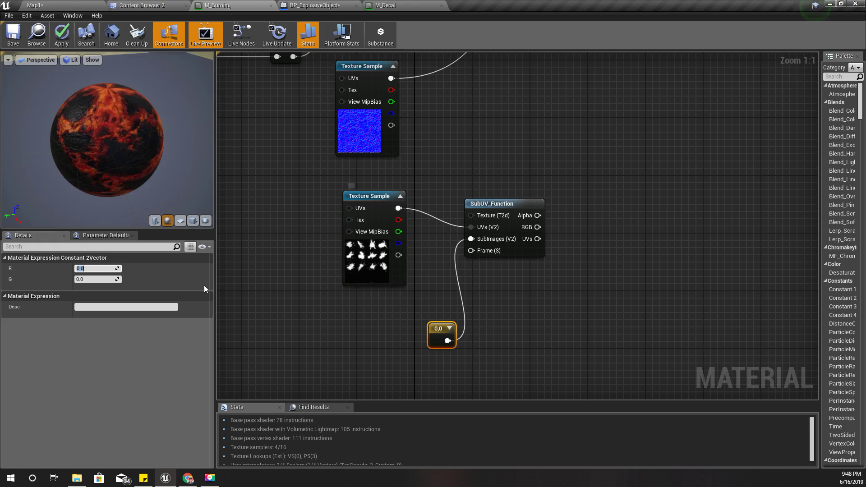
type("4")
key("Tab")
type("4")
key("Return")
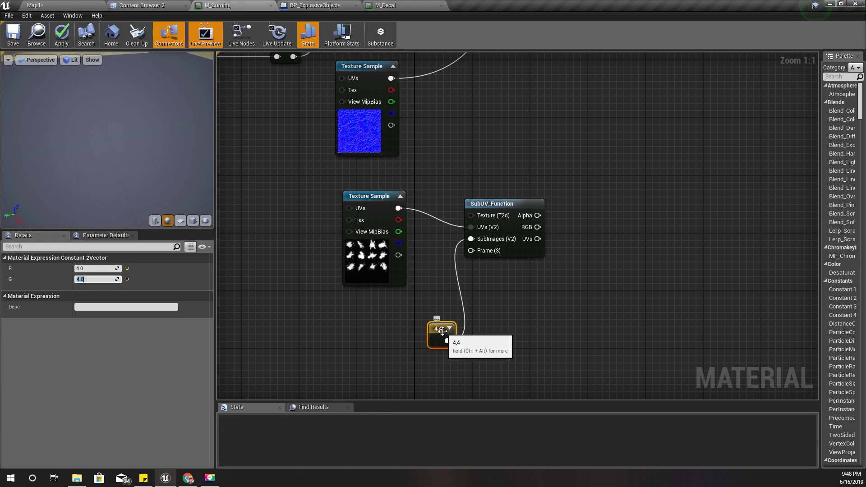
left_click_drag(438, 341, 360, 323)
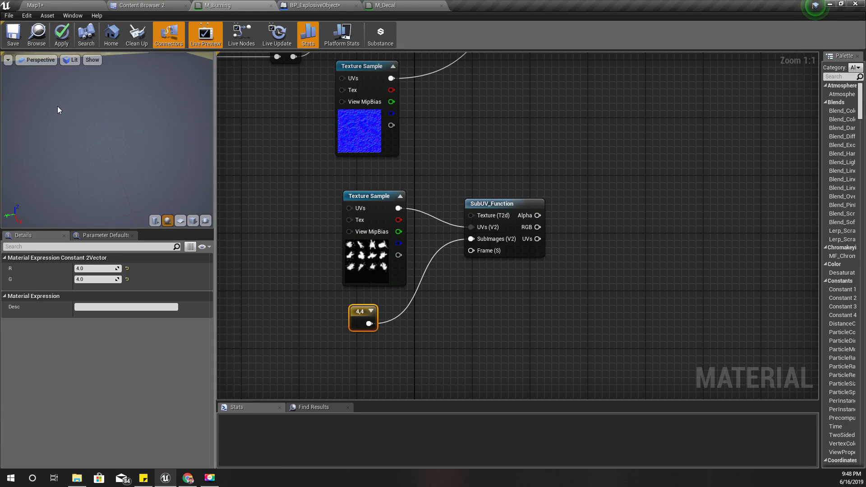
- Check the Frame parameter in M_Decal, then promote SubUV_Function's Frame input in M_Burning to a parameter and place it beneath the 4,4 node
left_click(378, 5)
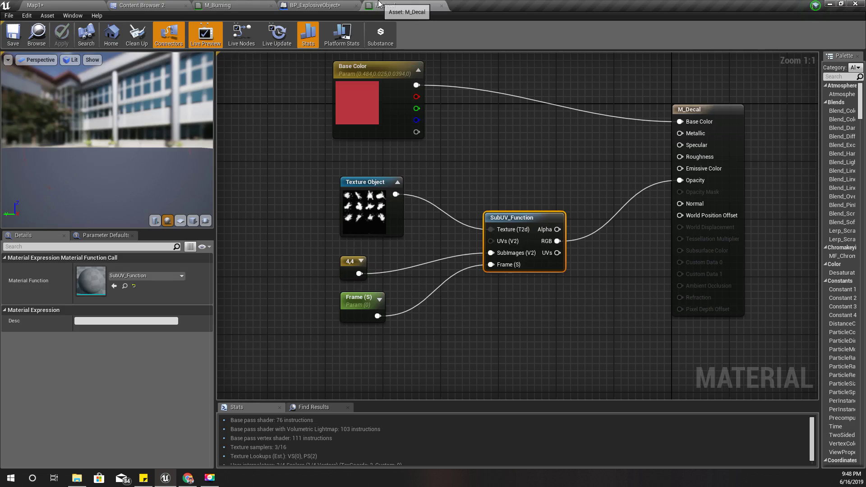
left_click(218, 5)
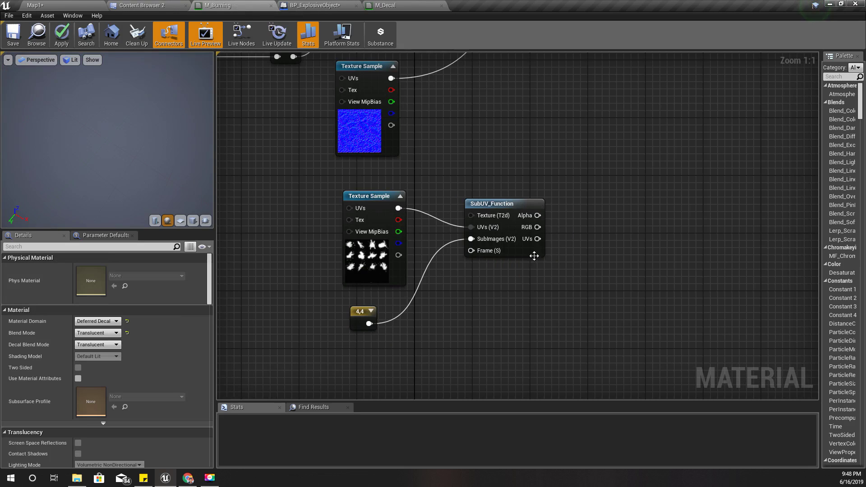
right_click(481, 250)
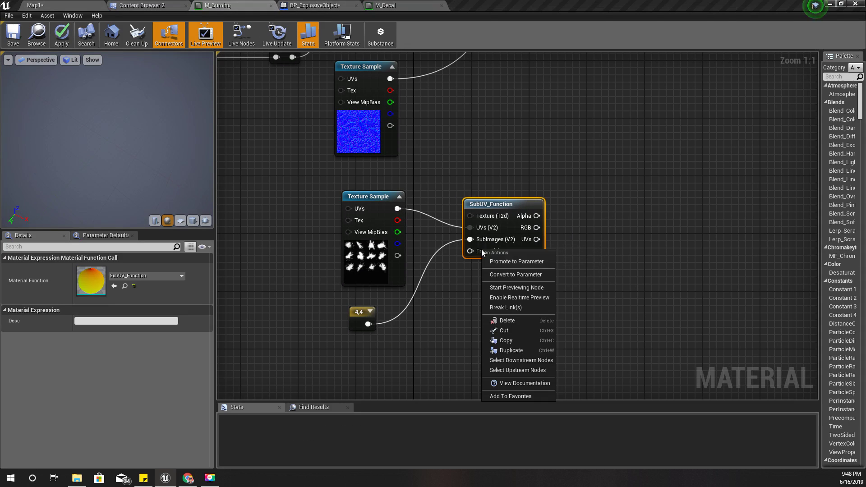
left_click(518, 262)
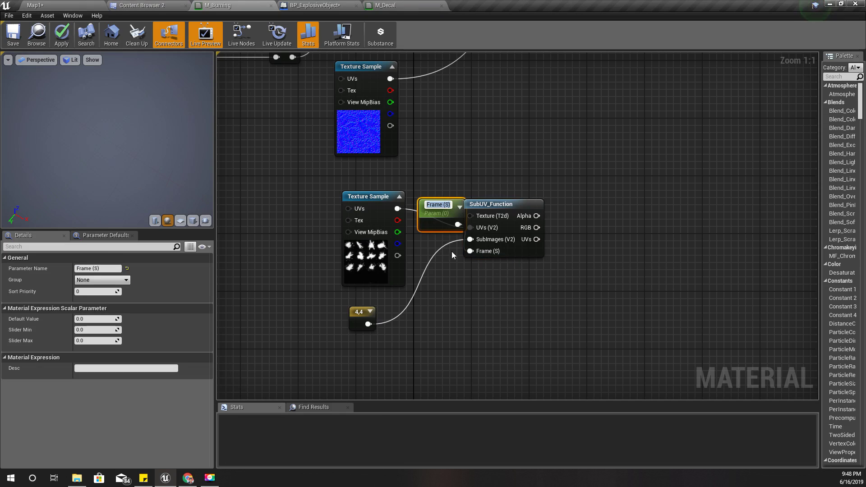
left_click_drag(436, 226, 374, 375)
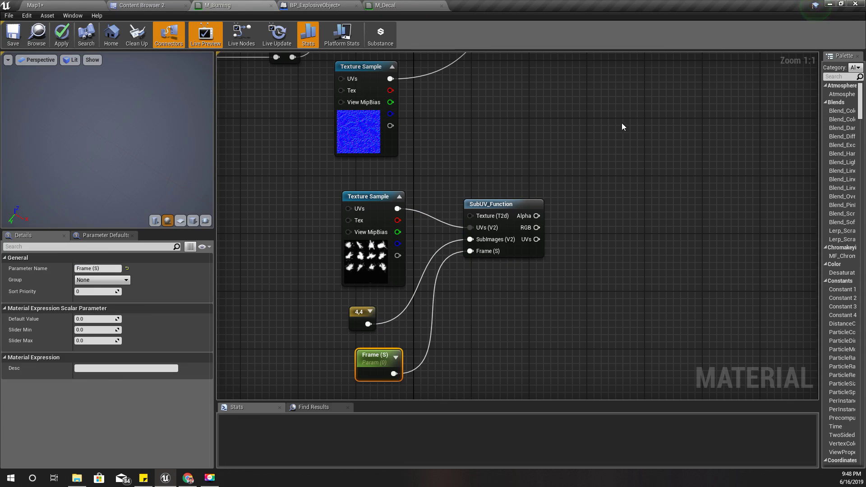
- Check the SubUV output wiring in M_Decal and connect SubUV_Function's RGB output to M_Burning's Opacity input
right_click_drag(622, 123, 597, 154)
scroll(597, 154, "down", 2)
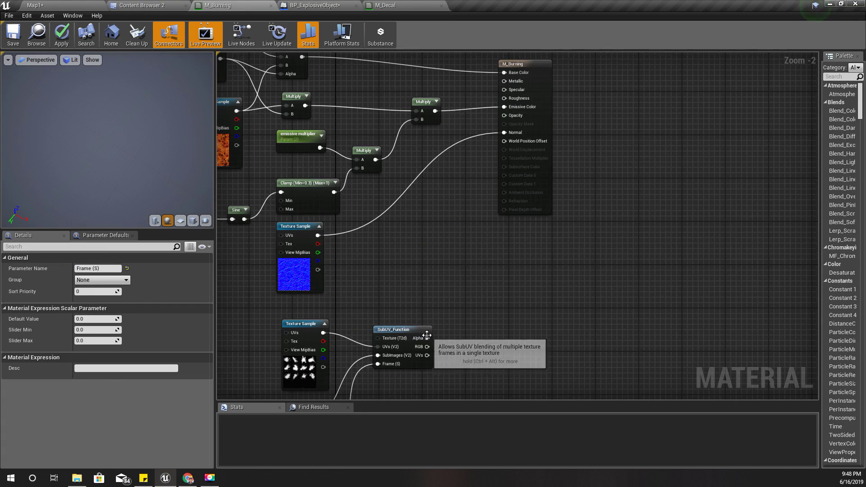
left_click(393, 5)
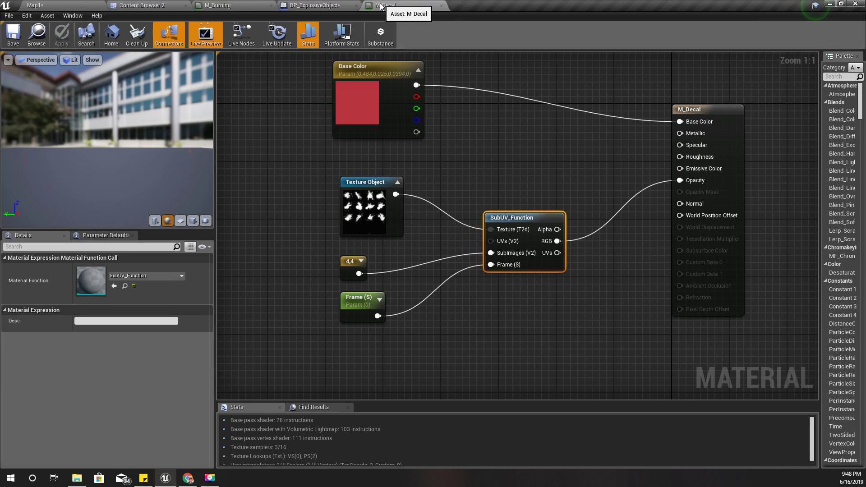
left_click(233, 5)
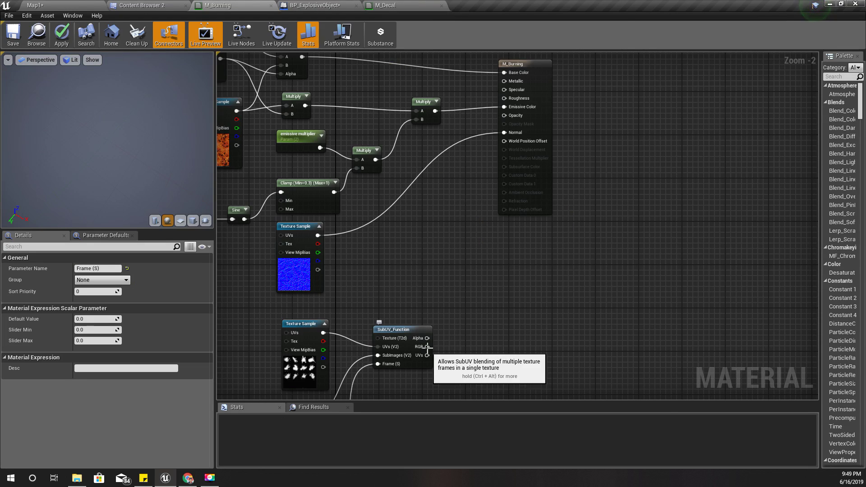
left_click_drag(426, 347, 505, 115)
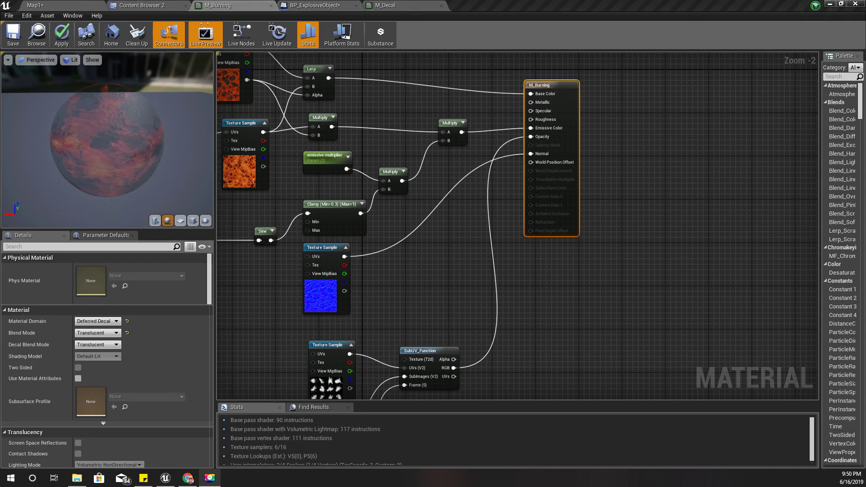
- Break the link into SubUV_Function's UVs input and try to connect the splatter Texture Sample to its Texture (T2d) input
mouse_move(91, 75)
left_mouse_down()
mouse_move(210, 77)
mouse_move(216, 118)
mouse_move(259, 81)
mouse_move(223, 111)
mouse_move(180, 78)
mouse_move(91, 75)
left_mouse_up()
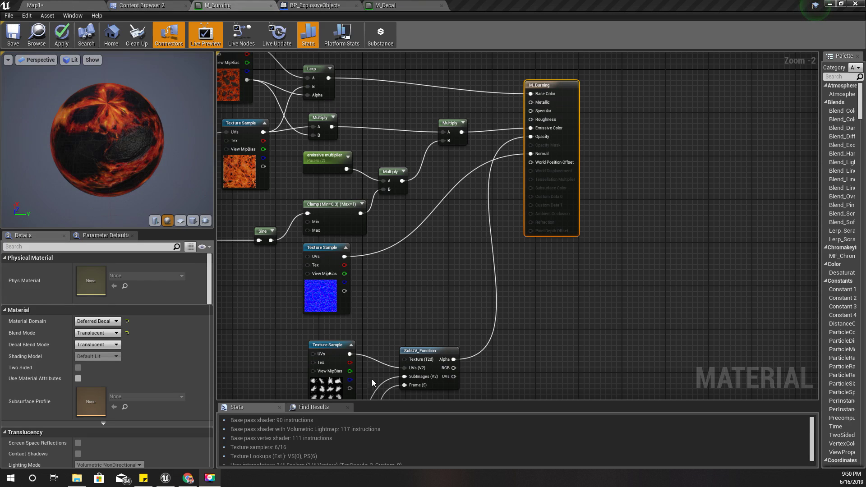
scroll(455, 342, "up", 3)
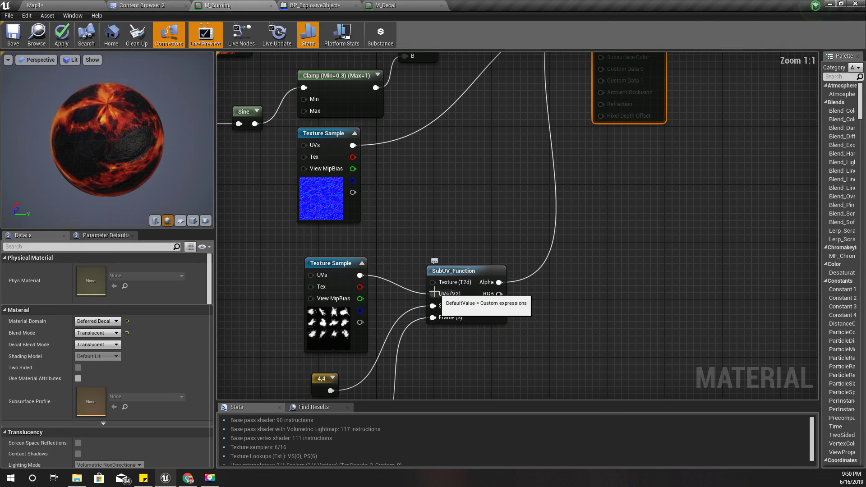
right_click(456, 304)
left_click(462, 131)
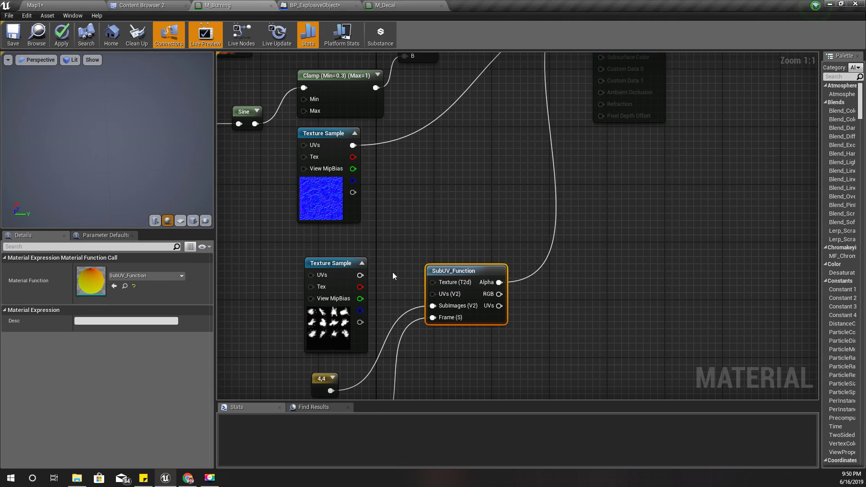
left_click_drag(354, 277, 450, 284)
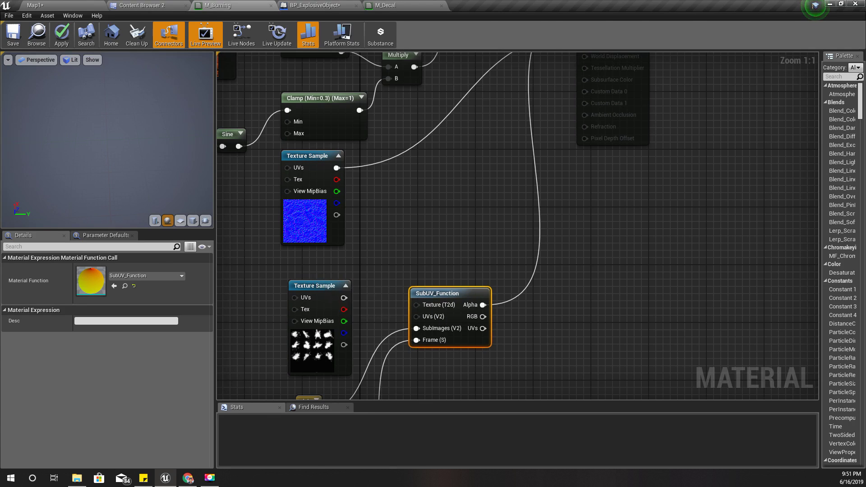
- Convert the splatter Texture Sample to a Texture Object and connect it to SubUV_Function's Texture (T2d) input
right_click(318, 284)
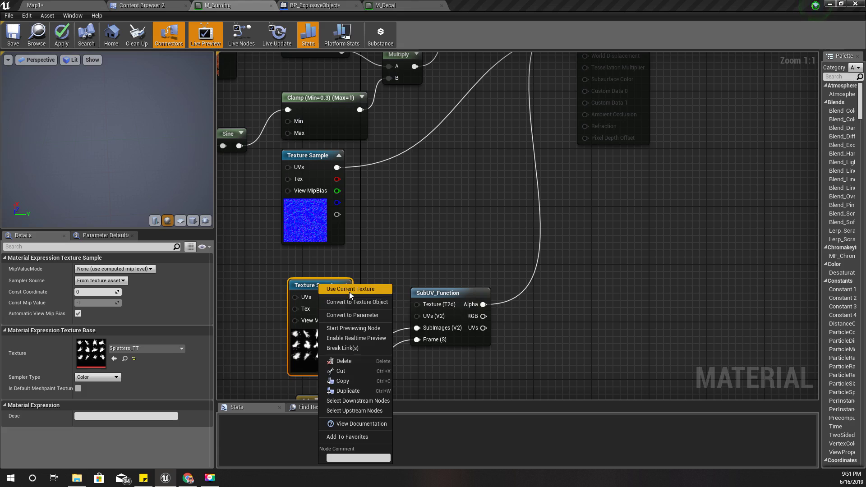
left_click(352, 303)
left_click_drag(344, 297, 431, 305)
- Connect SubUV_Function's RGB output to M_Burning's Opacity input in place of Alpha and inspect the masked material on the preview sphere
right_click_drag(463, 233, 411, 291)
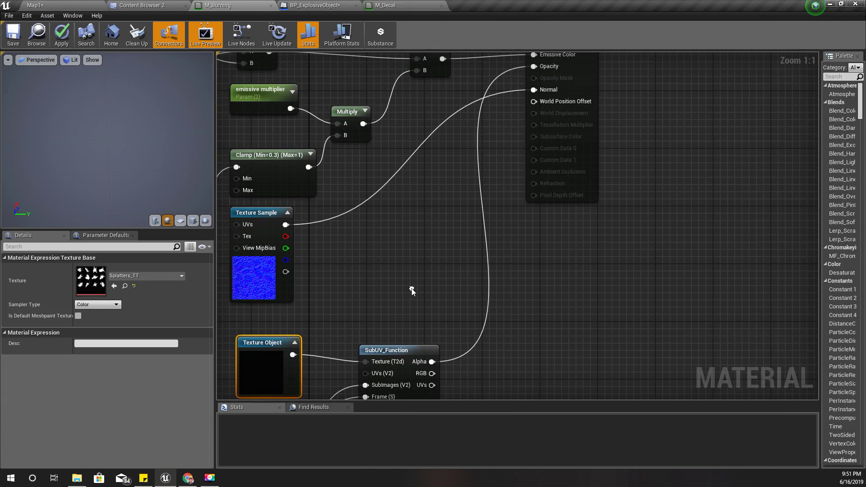
scroll(411, 291, "down", 2)
left_click_drag(439, 360, 497, 311)
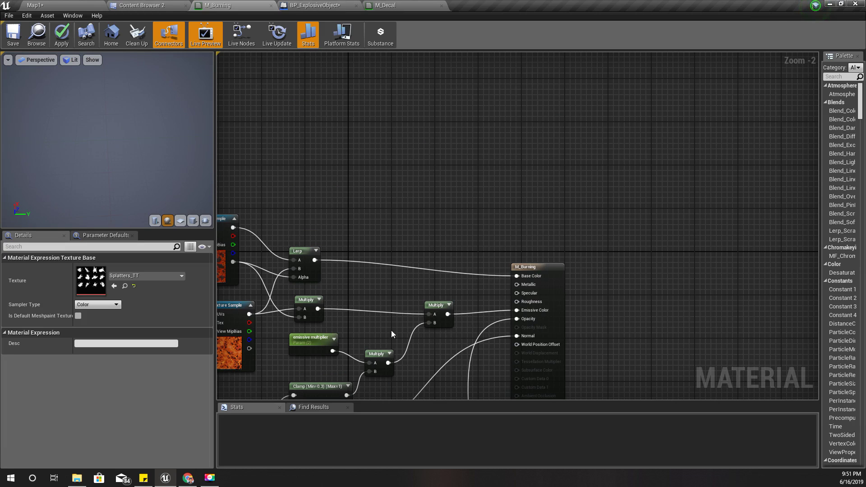
left_click_drag(49, 103, 50, 77)
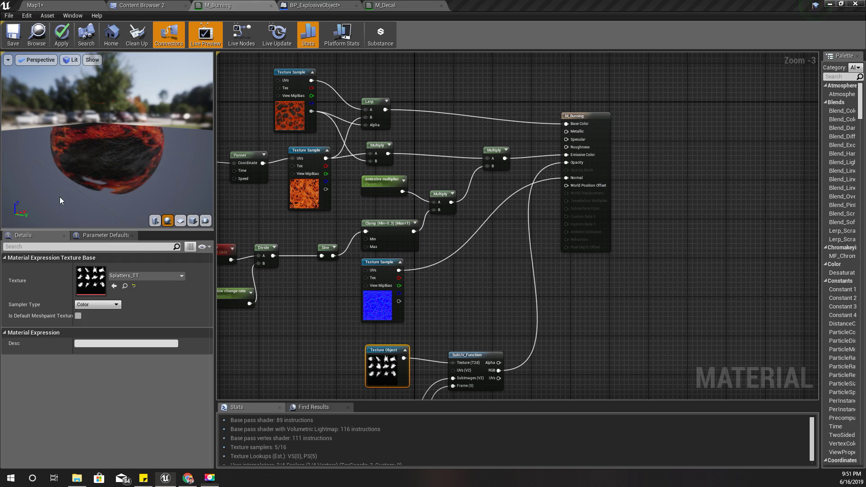
mouse_move(59, 197)
left_mouse_down()
mouse_move(122, 122)
mouse_move(149, 126)
mouse_move(130, 158)
mouse_move(109, 140)
mouse_move(139, 113)
mouse_move(162, 154)
mouse_move(139, 139)
mouse_move(108, 144)
mouse_move(126, 130)
mouse_move(136, 144)
mouse_move(69, 180)
left_mouse_up()
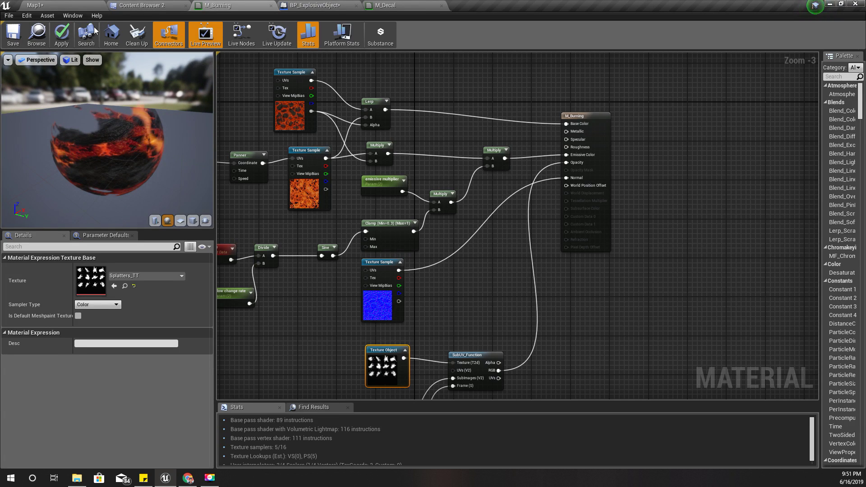
- Play Map1 in full-screen view and shoot the nearer barrel with an arrow to test the burning decal
left_click(57, 4)
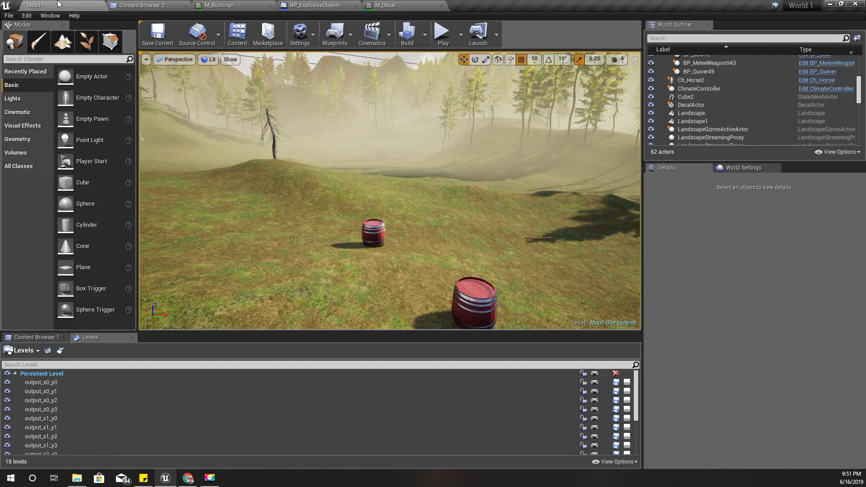
right_click_drag(354, 176, 344, 177)
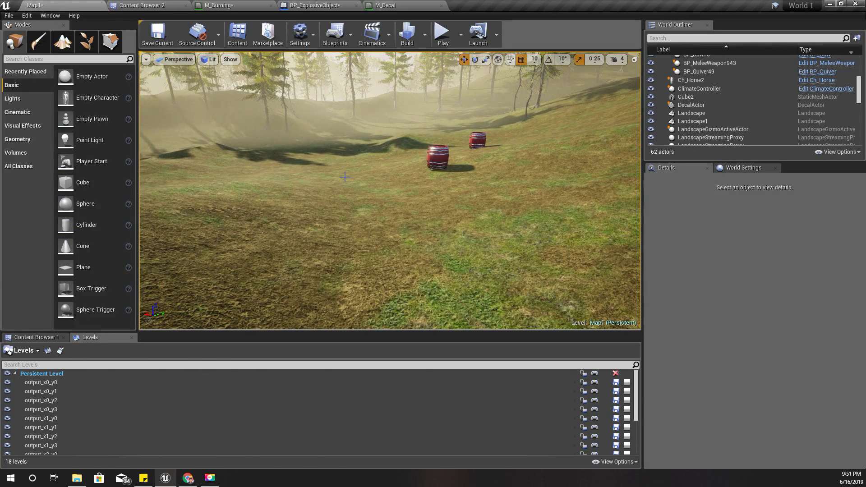
key("F11")
key("alt+p")
left_click(345, 173)
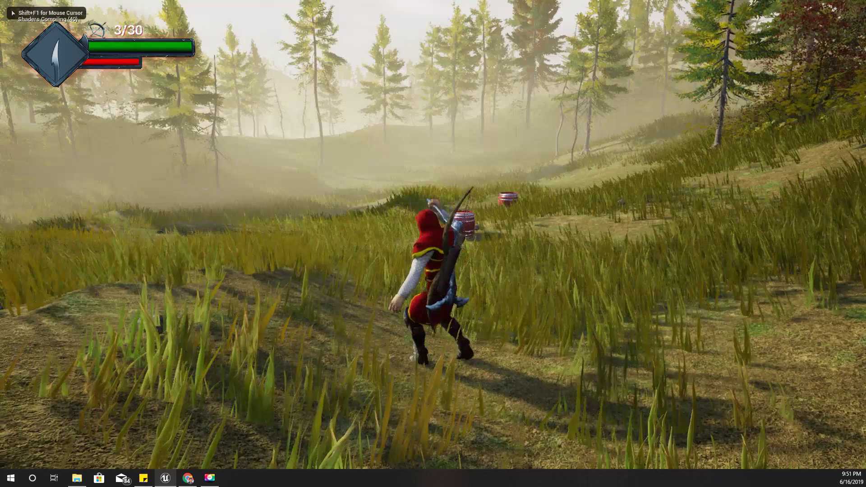
right_click(345, 172)
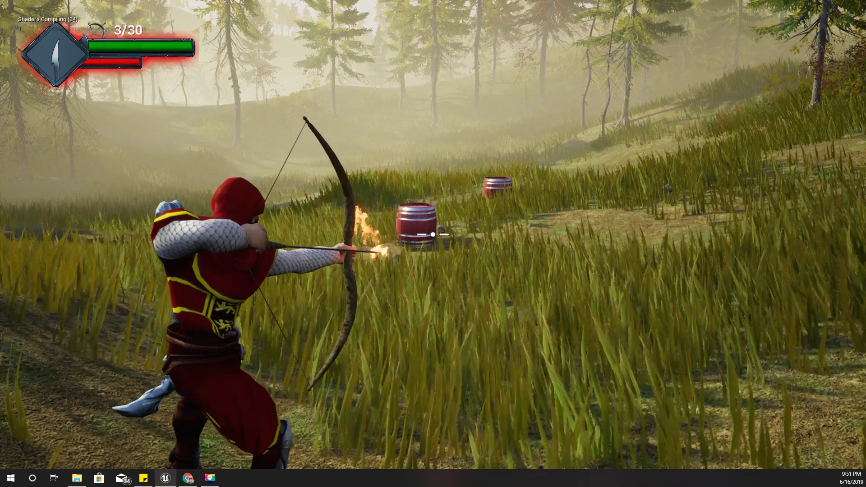
left_click(432, 234)
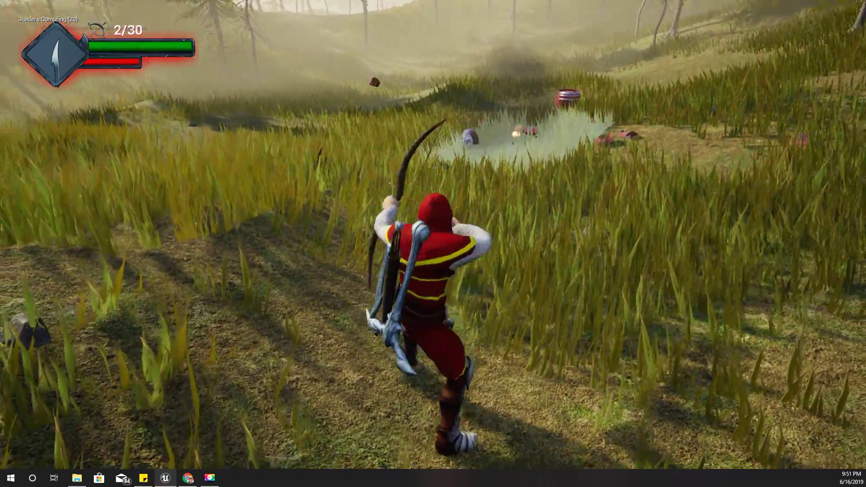
- Walk up to the burning decal to examine its splatter shape, shoot the remaining arrows towards the second barrel and stop the play session
right_click(432, 235)
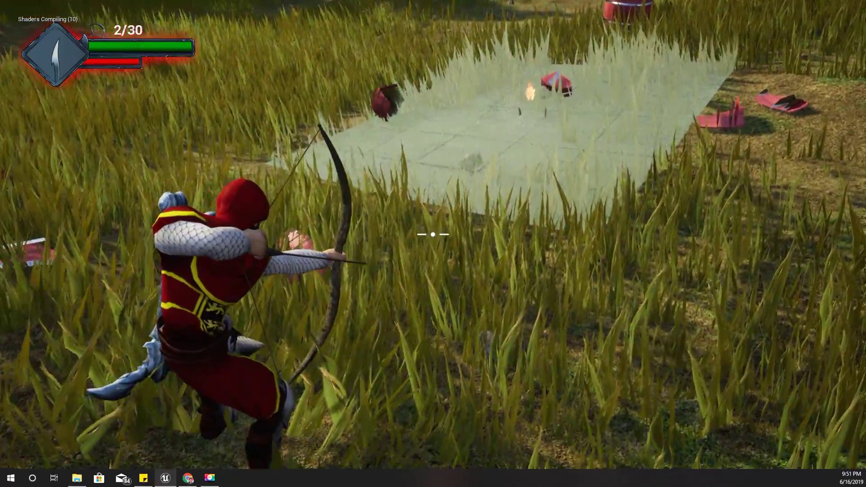
key("w")
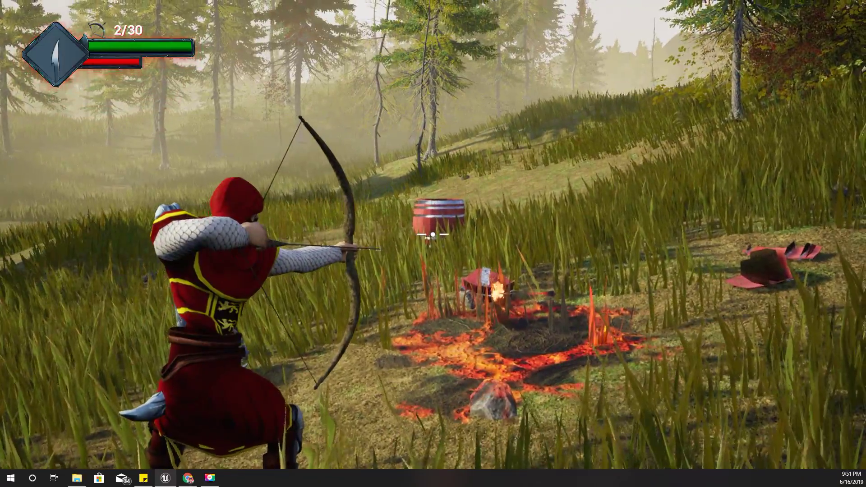
left_click(432, 234)
key("a")
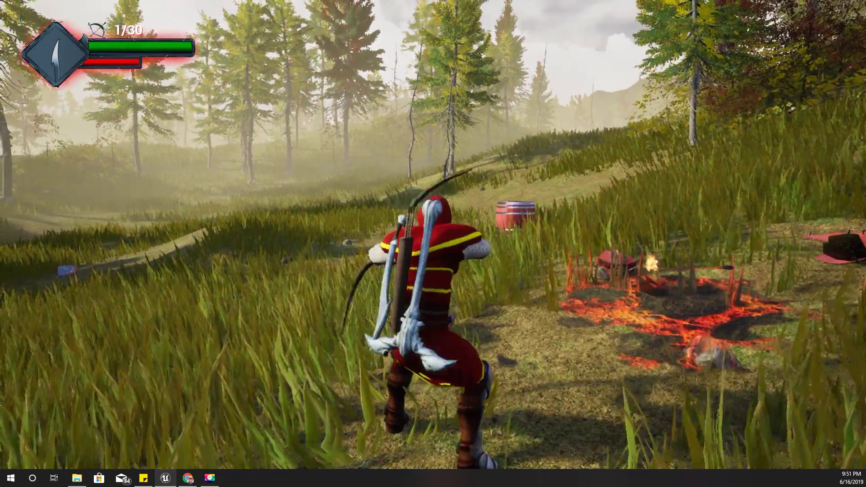
right_click(433, 235)
left_click(433, 234)
key("w")
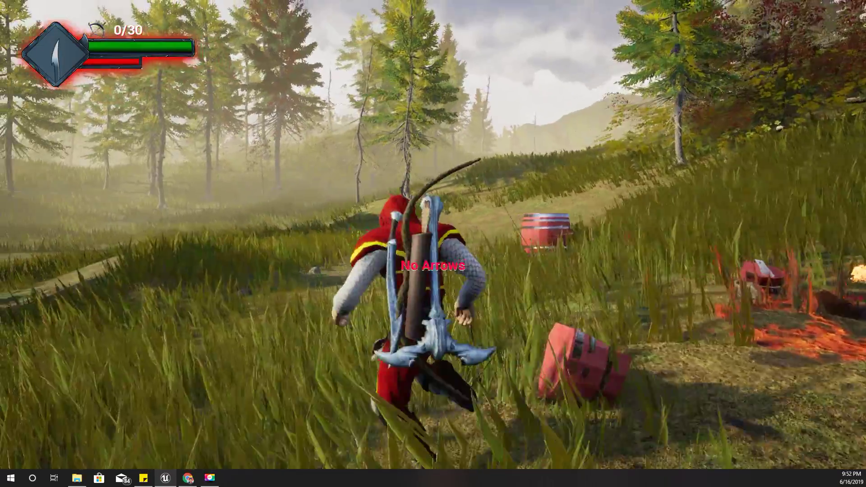
key("Escape")
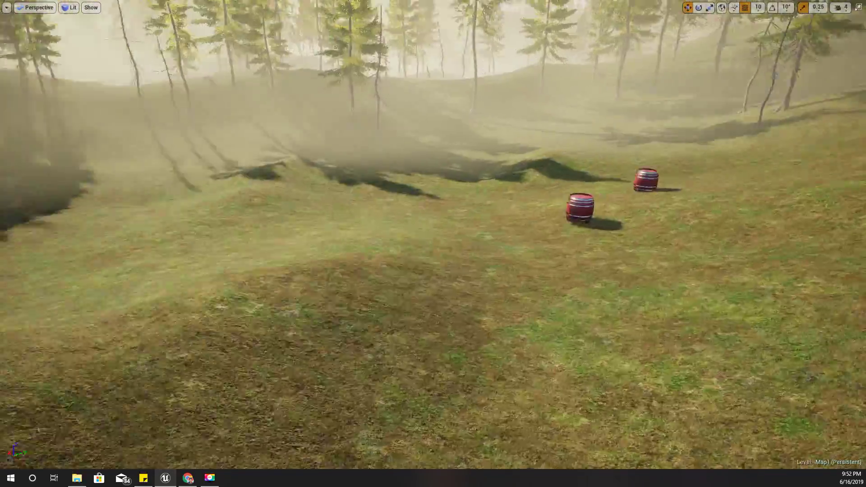
- Play Map1 in full-screen view and shoot the nearer barrel with a flaming arrow to test the burning decal
right_click_drag(548, 225, 547, 225)
key("d")
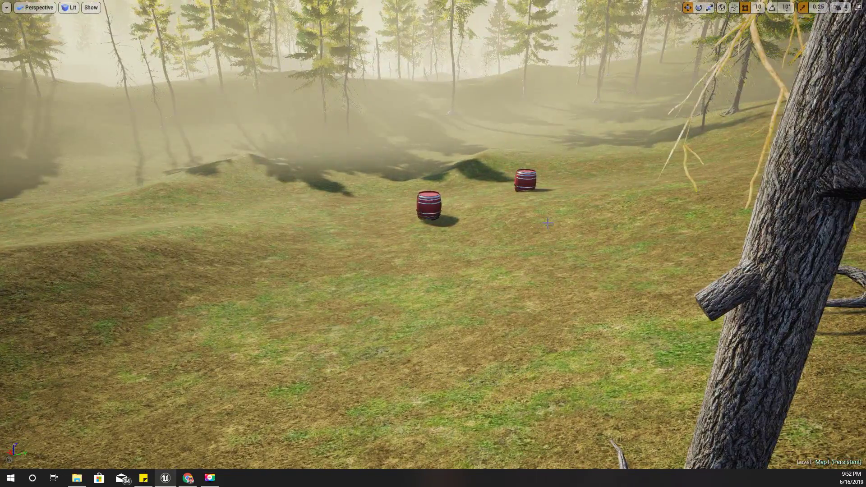
key("alt+p")
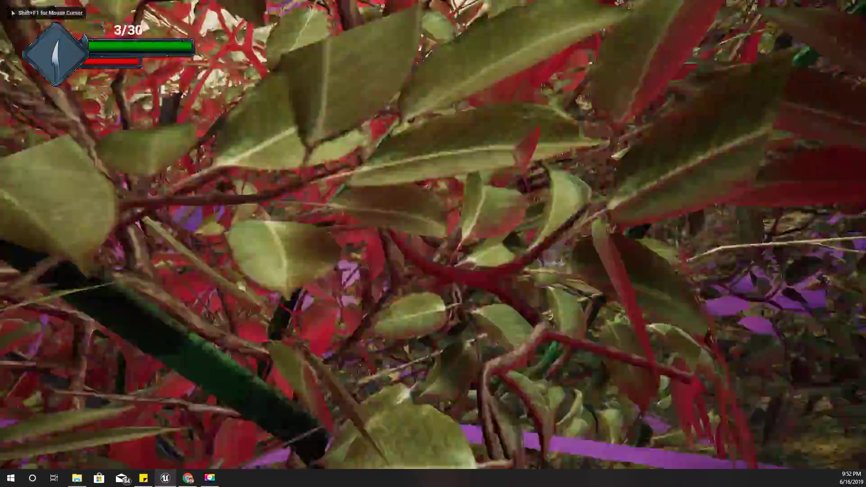
key("w")
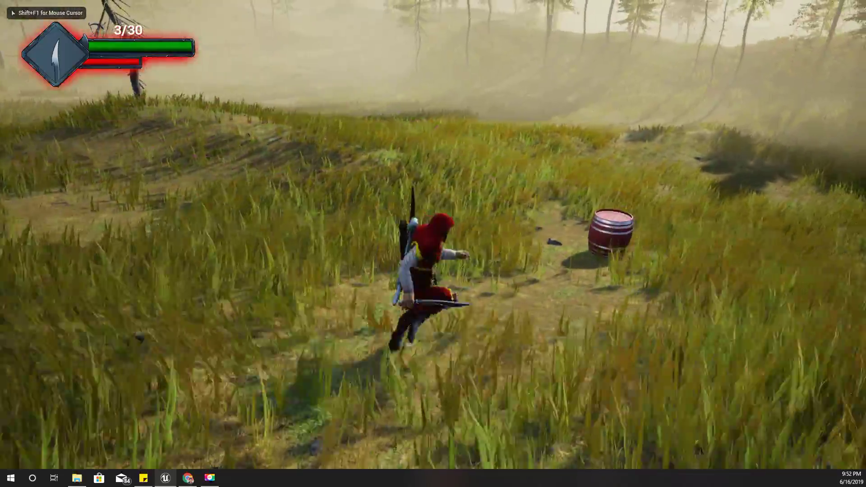
key("s")
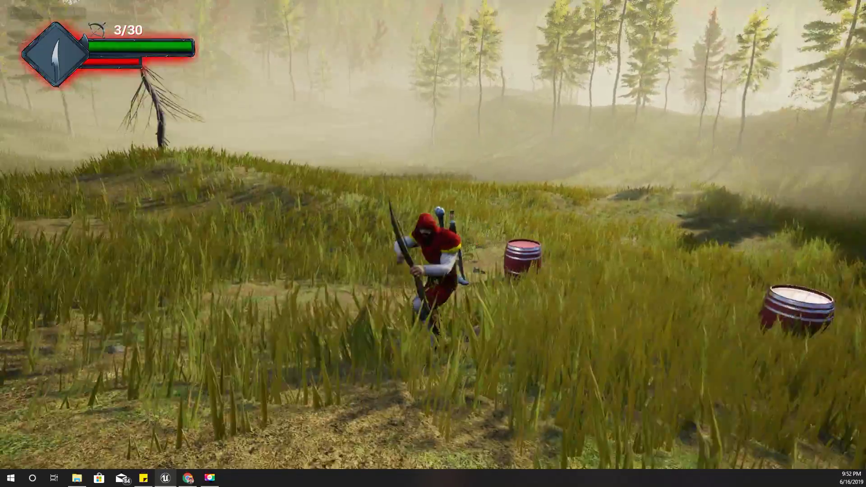
right_click(433, 235)
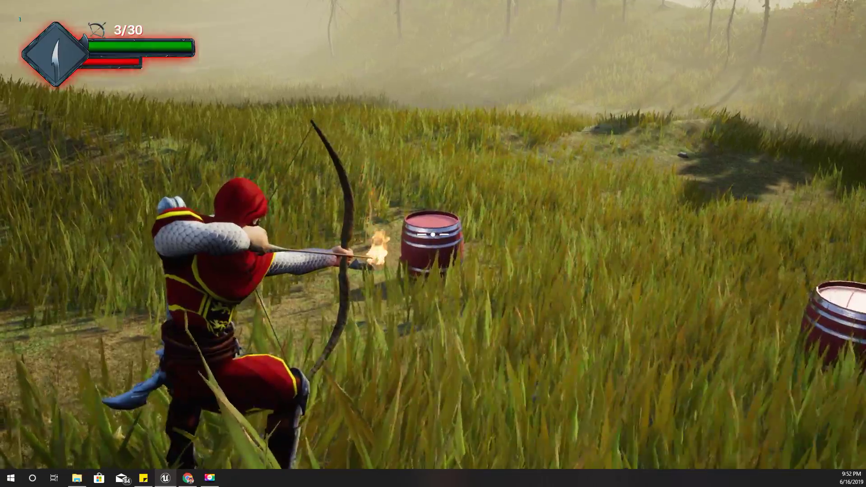
left_click(433, 235)
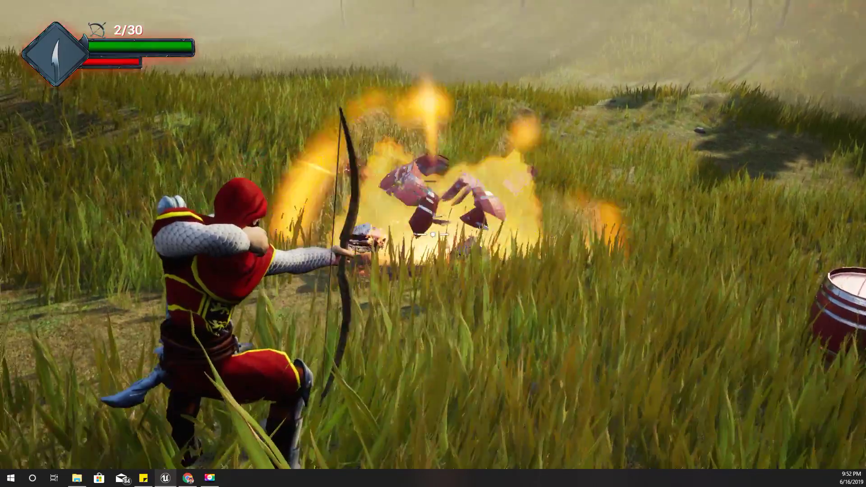
- Shoot arrows at the second barrel, walk up to the burning ground decal and stop the play session
right_click(433, 235)
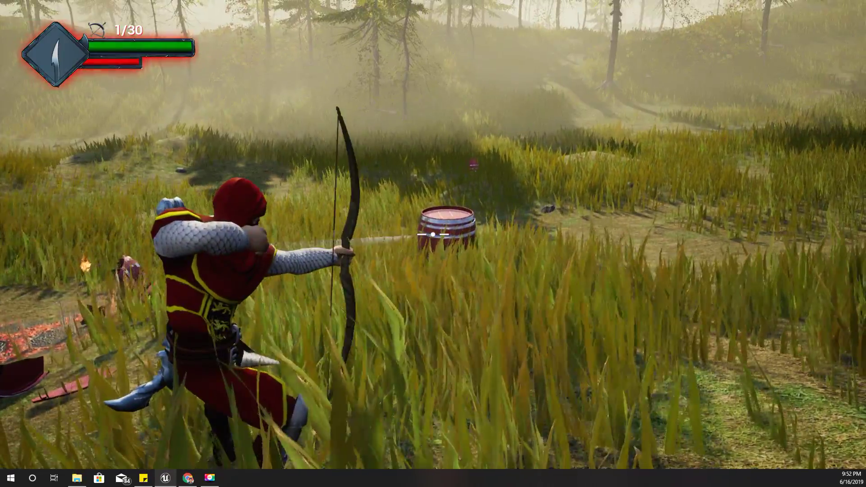
left_click(433, 234)
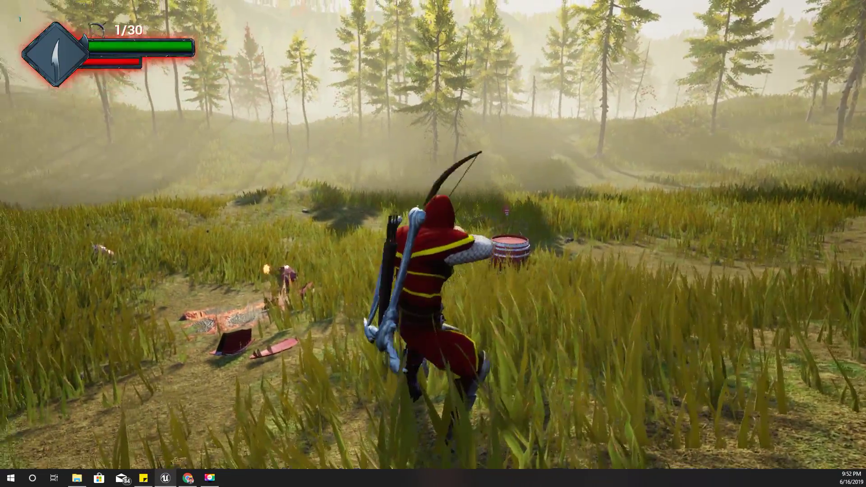
right_click(433, 235)
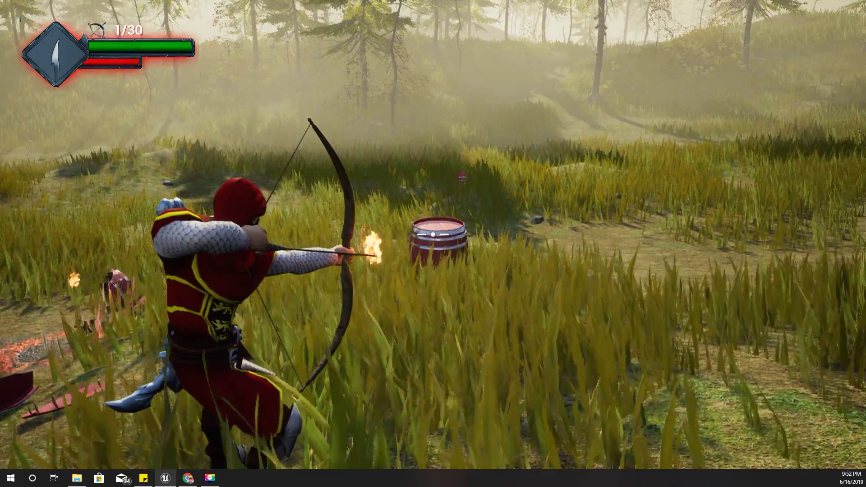
left_click(433, 235)
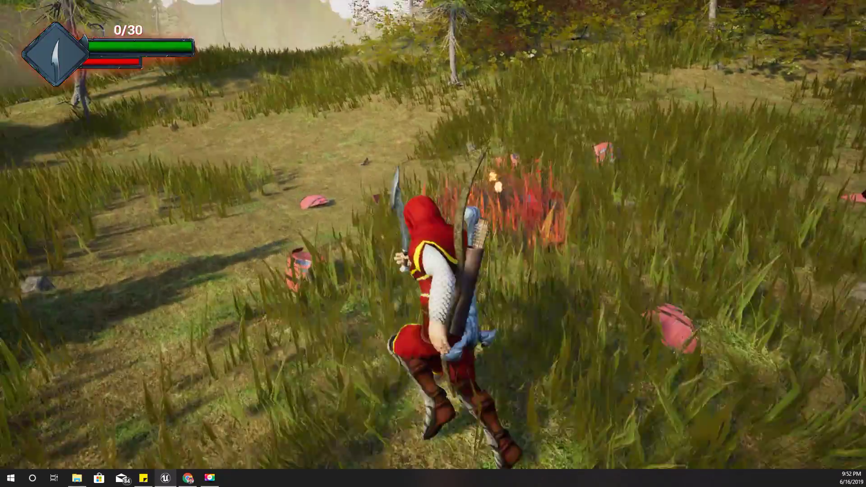
key("w")
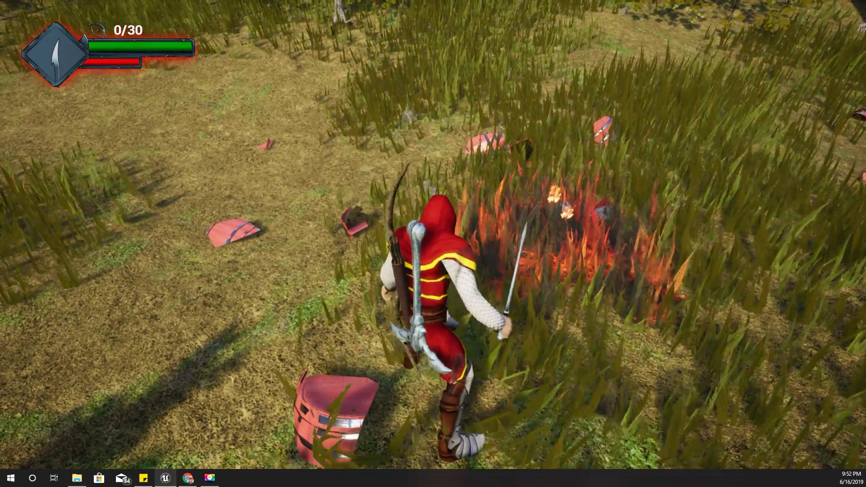
key("Escape")
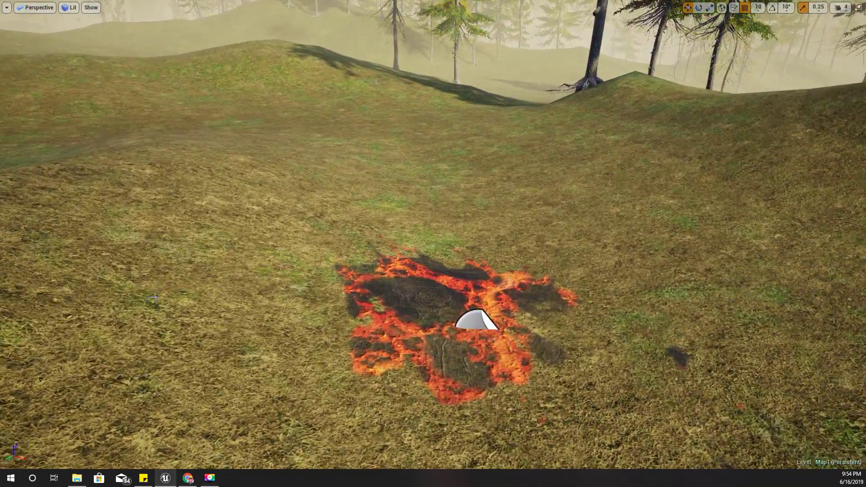
- Examine the splatter shape and edges of the burning decal on the Map1 terrain, close up and from farther away
key("w")
key("w")
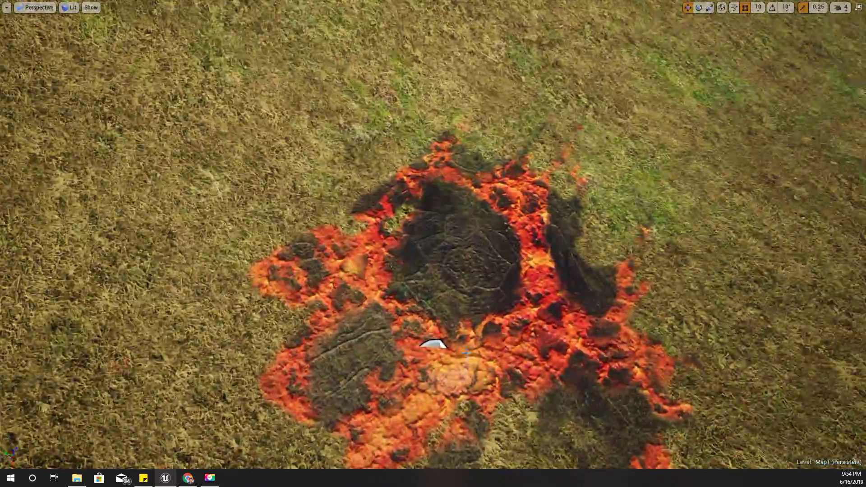
key("s")
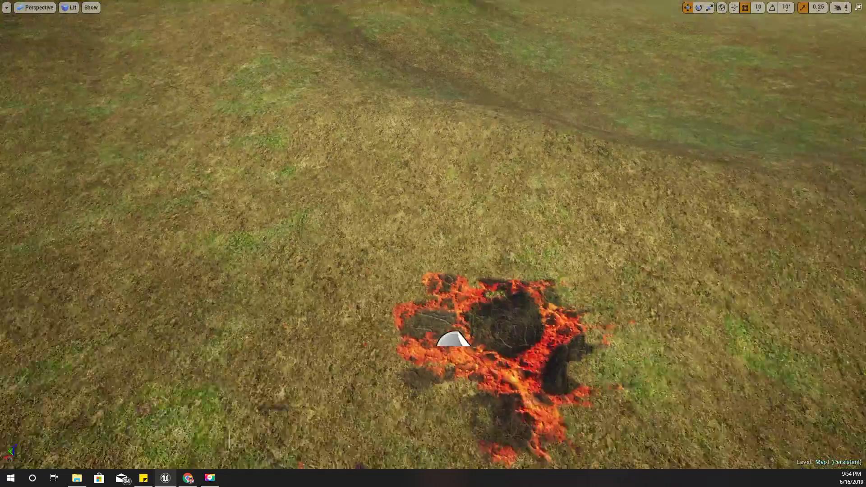
key("w")
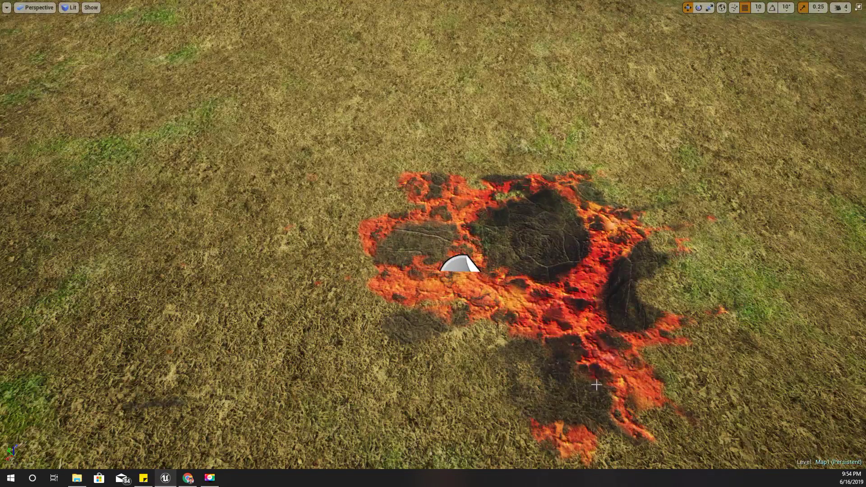
key("w")
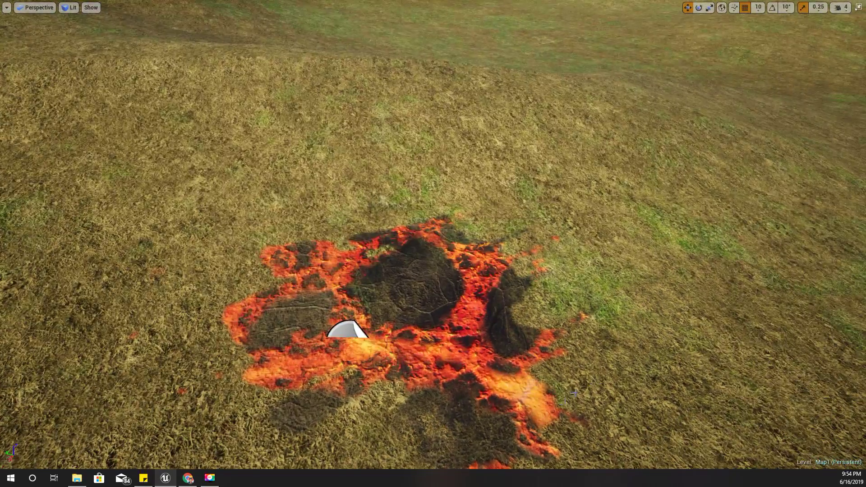
- Switch to Chrome and compare the Plants vs. Zombies explosion mark with the Scorch Trials scorch mark in the image results
left_click(187, 478)
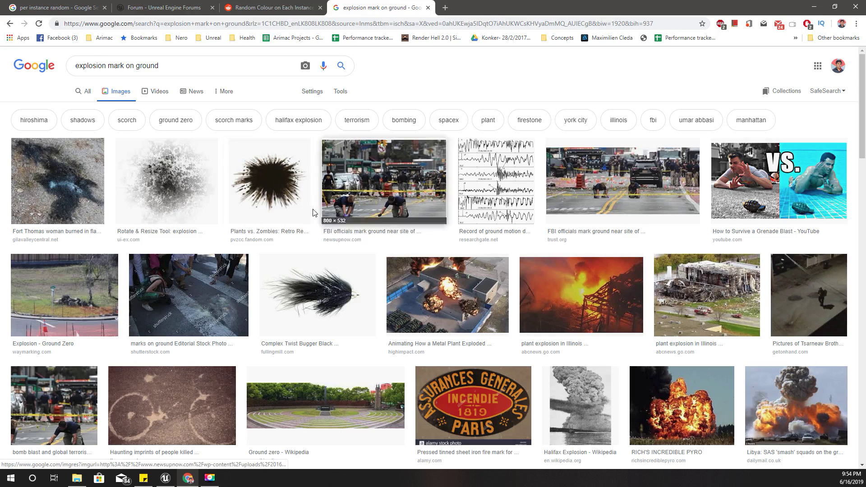
left_click(279, 191)
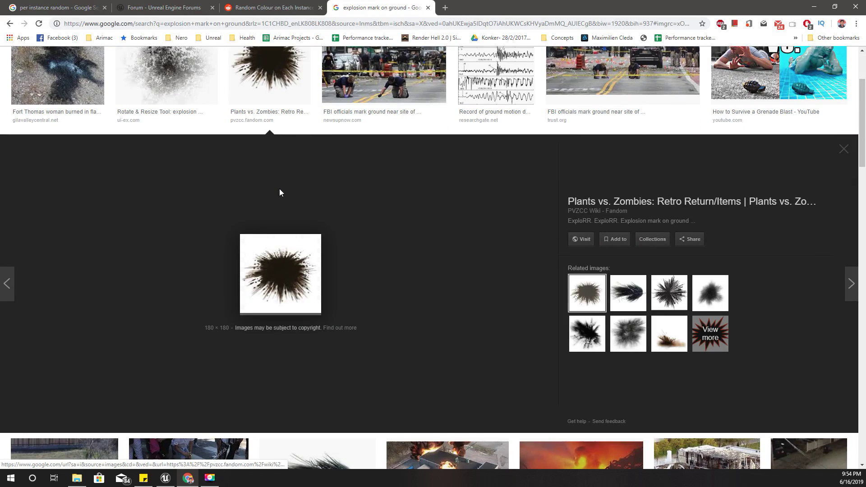
left_click(588, 343)
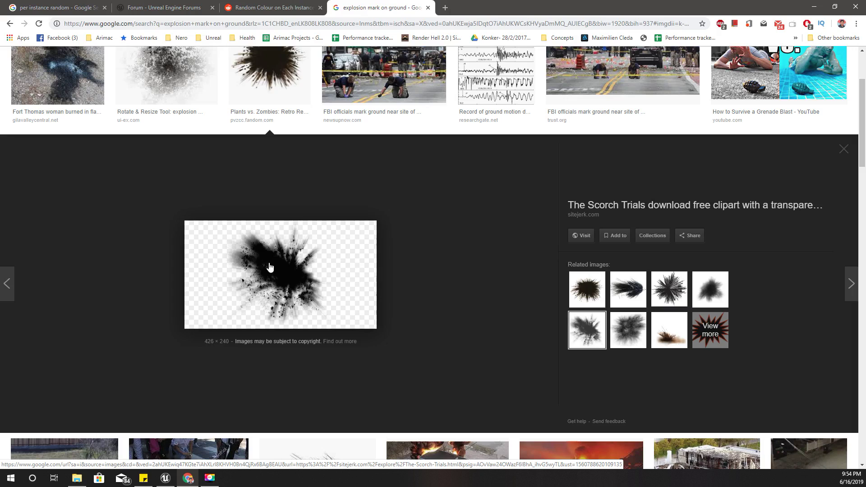
- Save the Plants vs. Zombies explosion mark image, and preview the Scorch Trials scorch mark among the related images
left_click(587, 298)
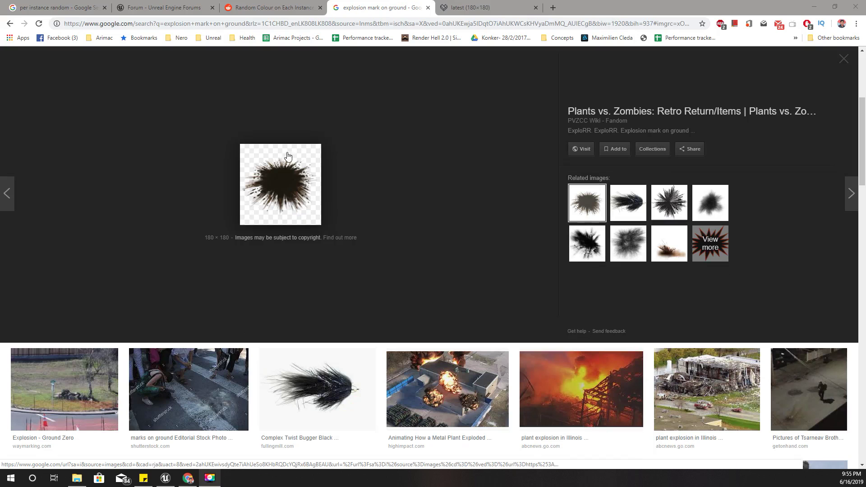
right_click(287, 152)
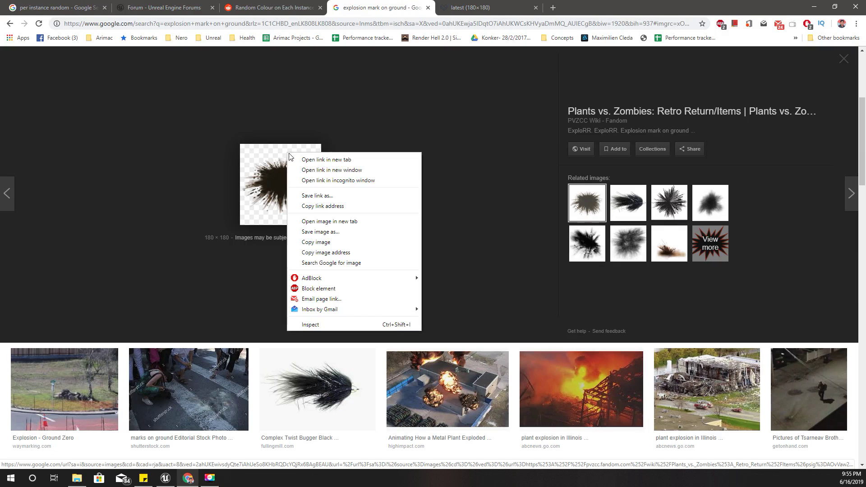
left_click(322, 232)
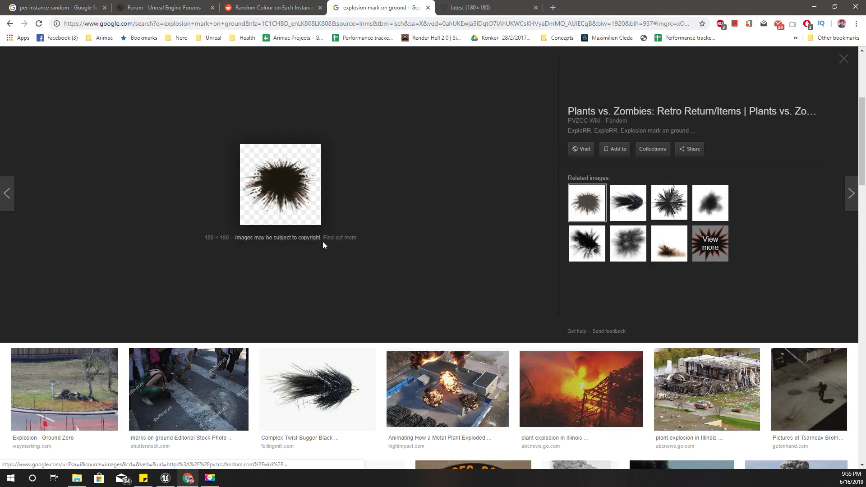
key("Return")
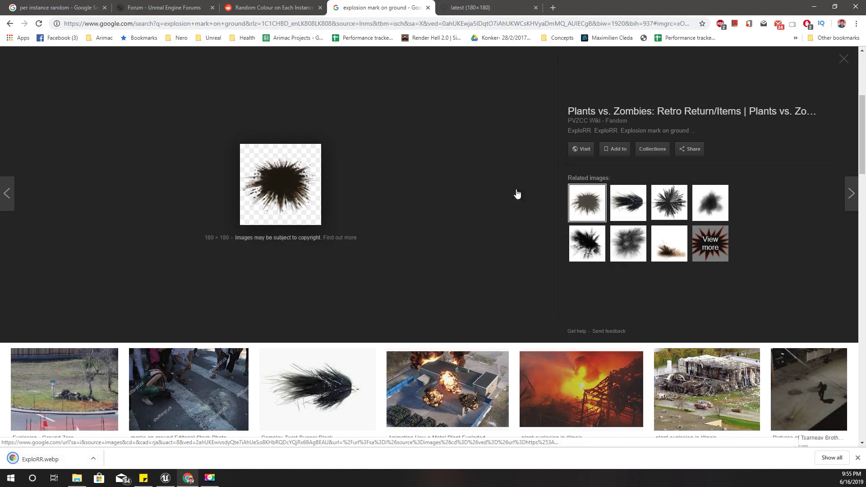
left_click(582, 241)
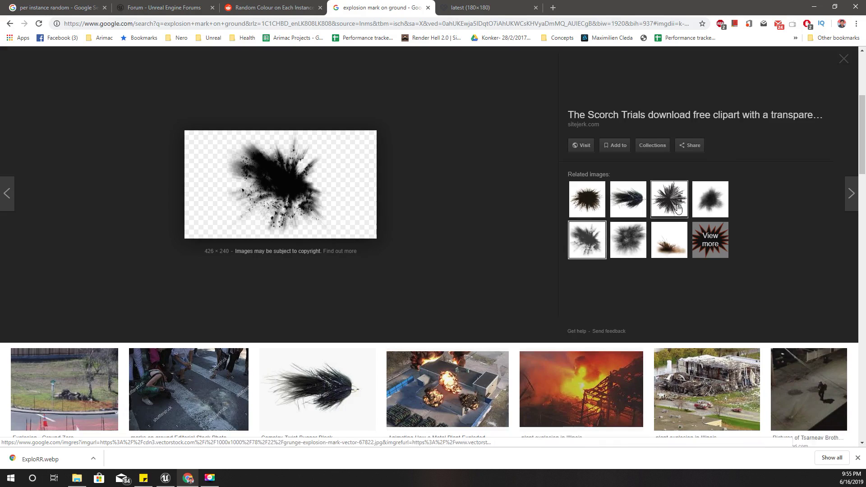
left_click(724, 195)
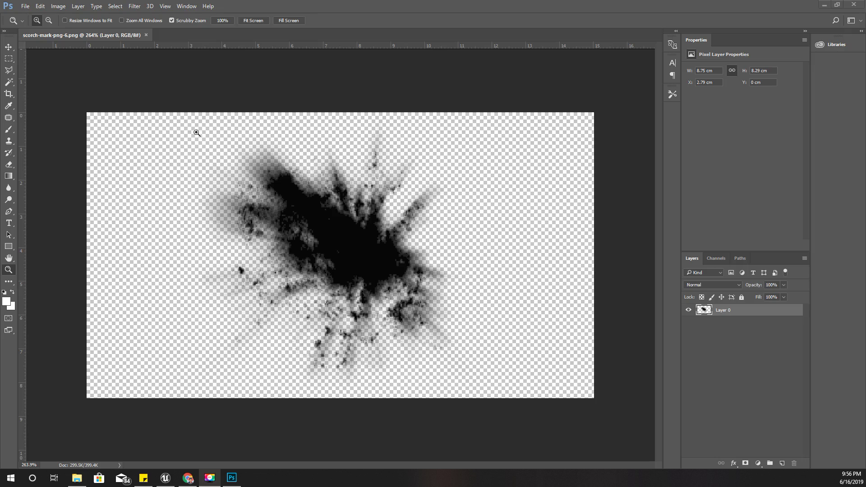
- With scorch-mark-png-6.png open in Photoshop, create a new white document of 512 by 512 pixels
scroll(356, 247, "up", 1, "alt")
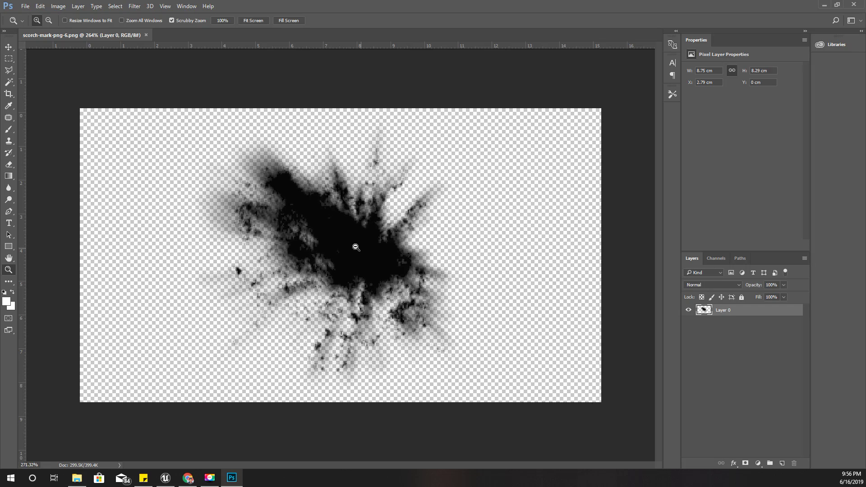
scroll(349, 244, "down", 1, "alt")
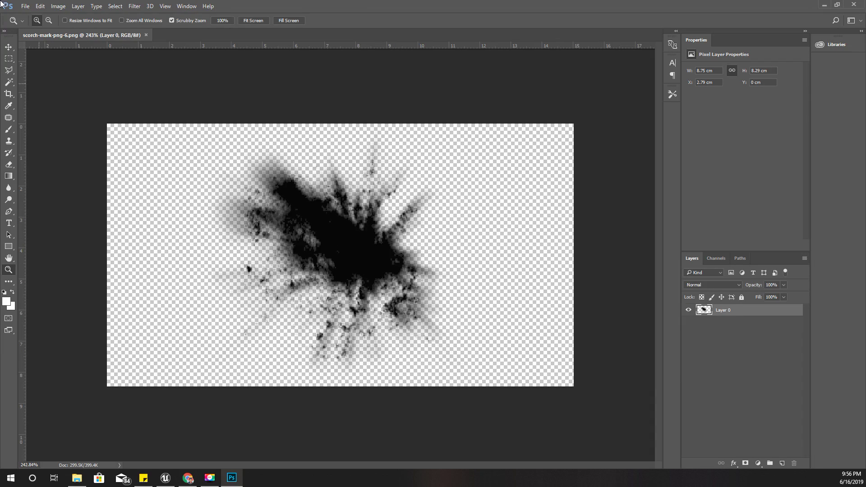
left_click(62, 8)
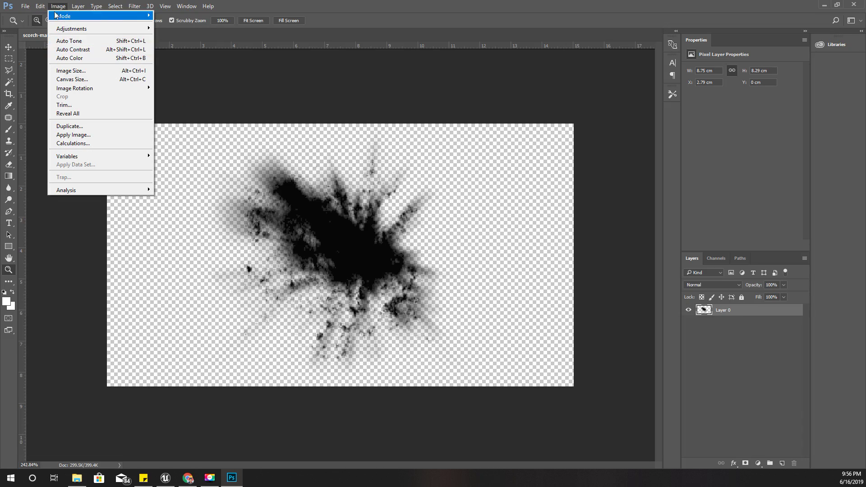
left_click(46, 16)
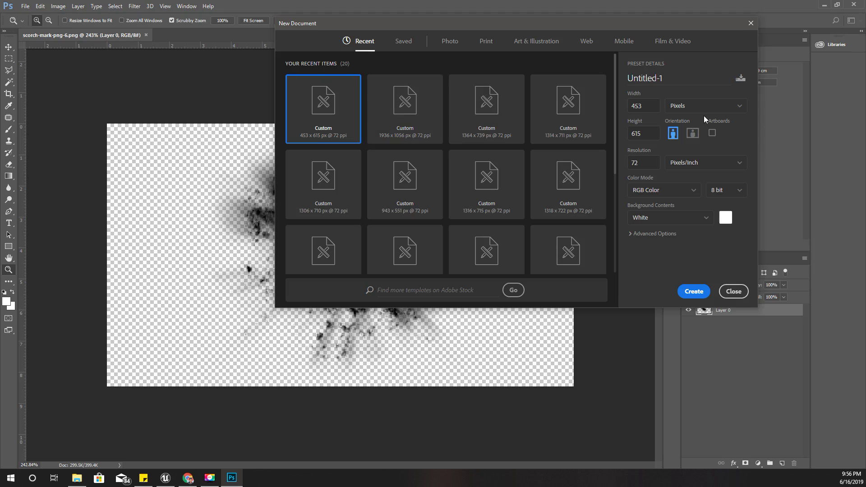
left_click(651, 107)
type("512")
key("Tab")
key("Return")
- Copy the scorch mark layer from scorch-mark-png-6.png into the new blank document
left_click(114, 35)
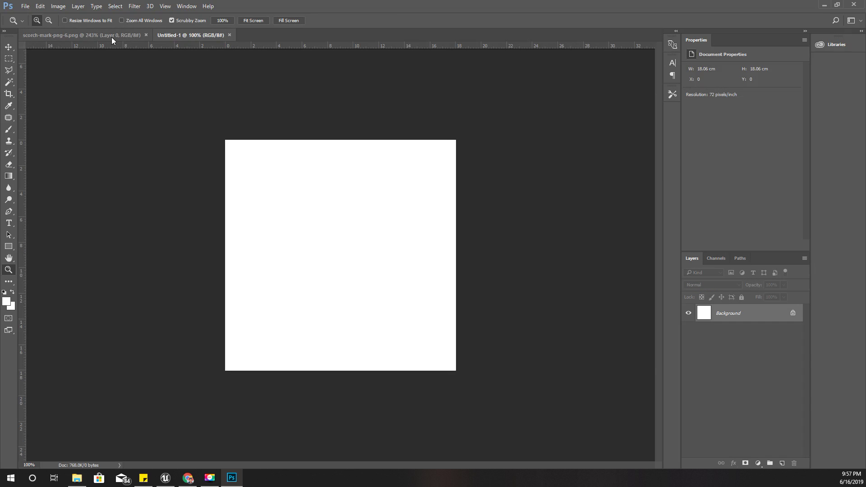
key("v")
left_click_drag(343, 255, 360, 247)
- Scale the scorch mark layer to about 216% and position it so the splatter fills the white canvas
key("ctrl+t")
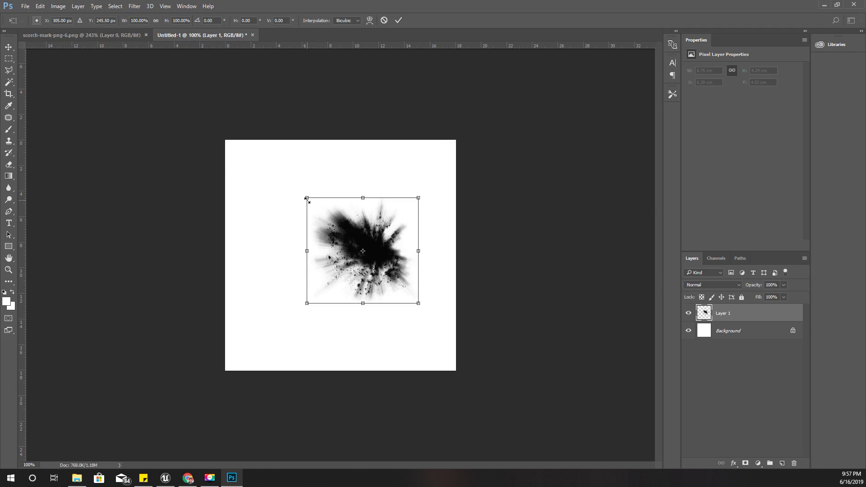
left_click_drag(308, 200, 217, 149)
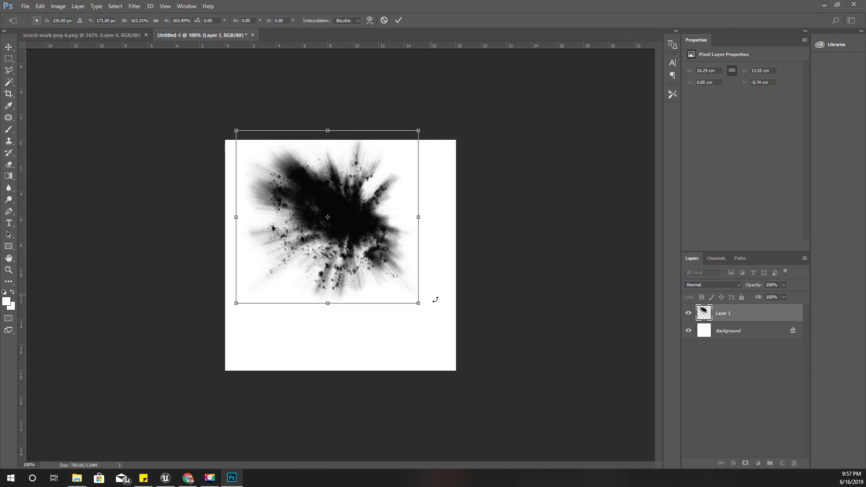
left_click_drag(415, 307, 455, 361)
left_click_drag(393, 234, 382, 256)
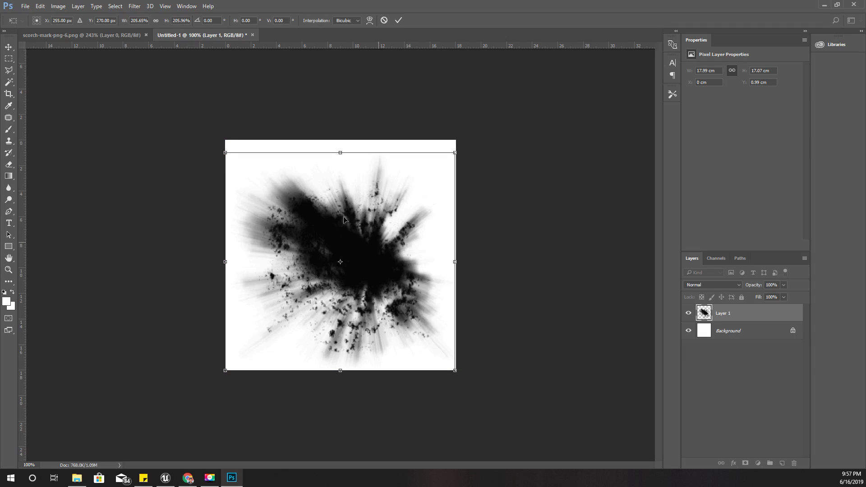
left_click_drag(223, 152, 213, 141)
left_click_drag(392, 200, 392, 199)
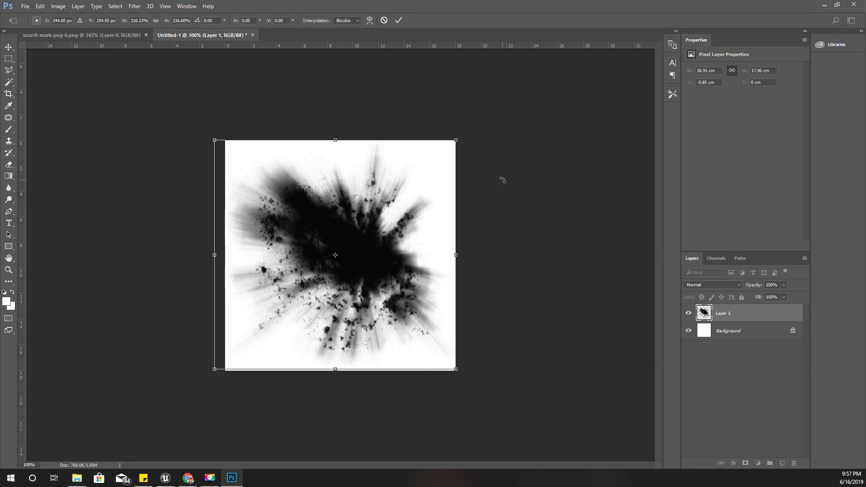
key("Return")
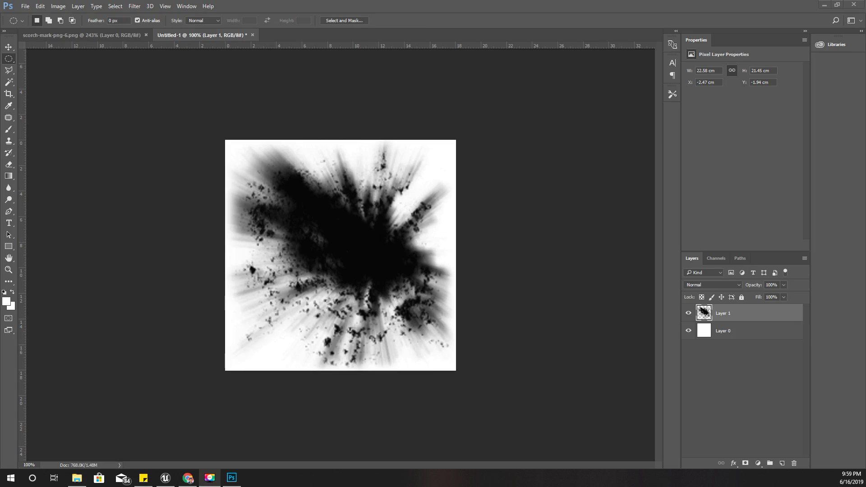
- Hide the white background layer and save the transparent scorch mark as scorch mark.png in the diggyboy folder
left_click(689, 331)
key("ctrl+shift+s")
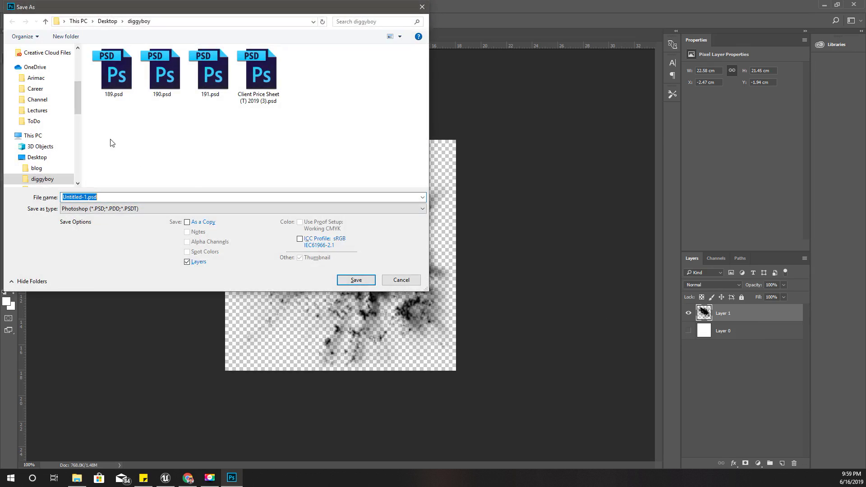
left_click(66, 36)
left_click(78, 21)
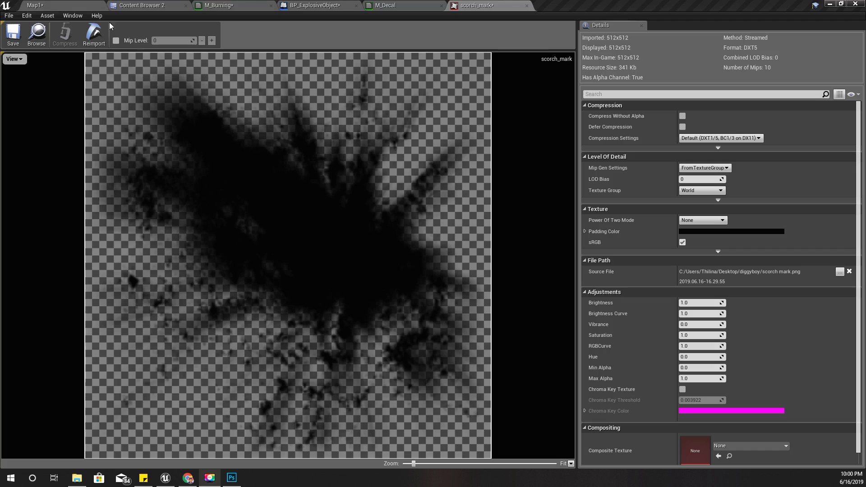
- Add the scorch_mark texture to the M_Burning material graph and connect its alpha output to the material's Opacity input
left_click(36, 35)
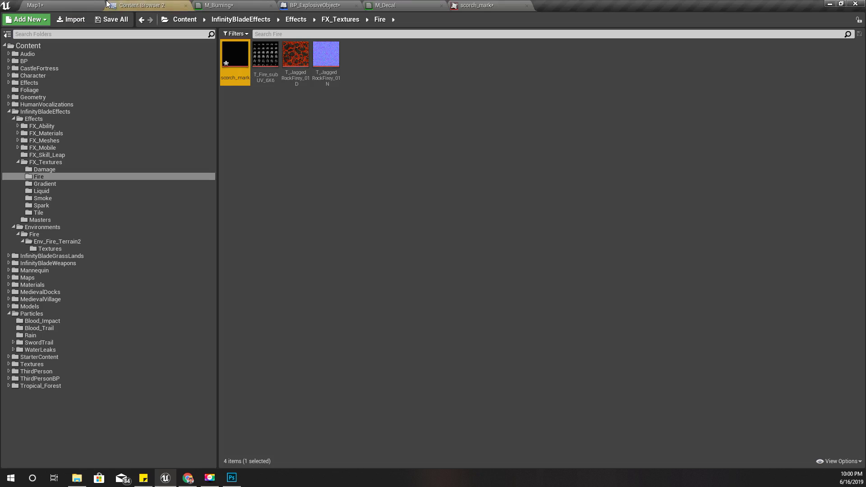
left_click_drag(236, 67, 472, 267)
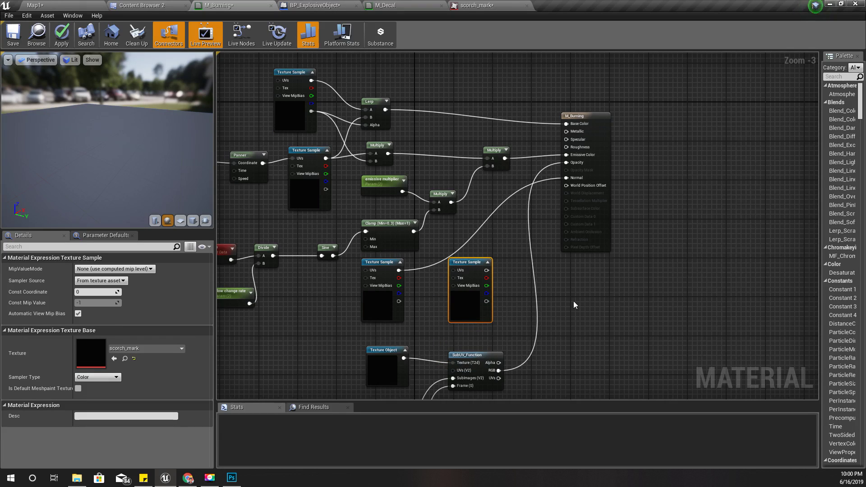
right_click_drag(523, 284, 493, 289)
left_click_drag(457, 276, 515, 207)
left_click(498, 293)
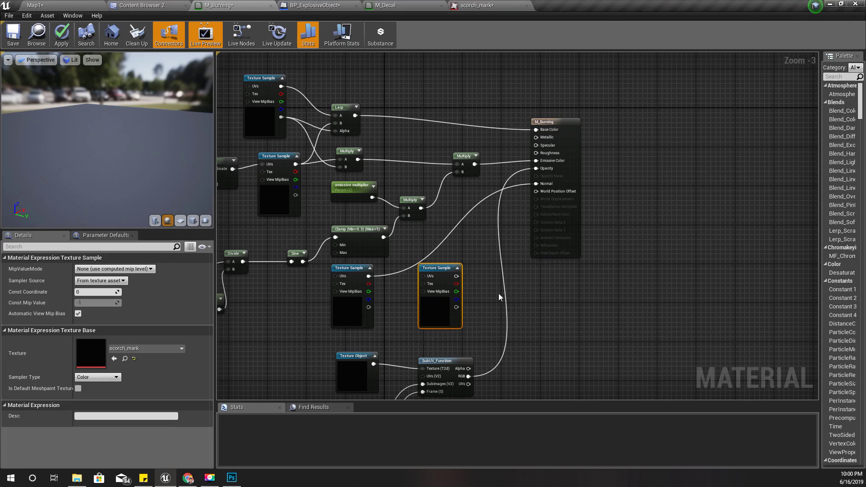
left_click_drag(457, 307, 534, 174)
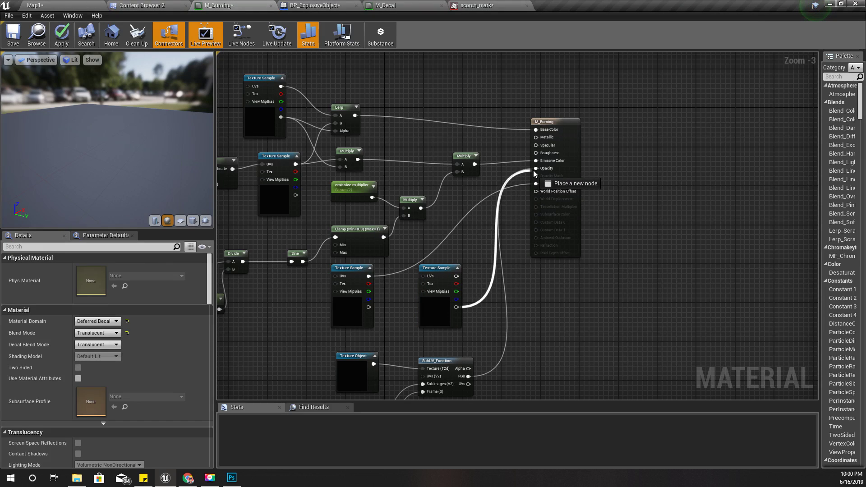
left_click_drag(534, 173, 536, 169)
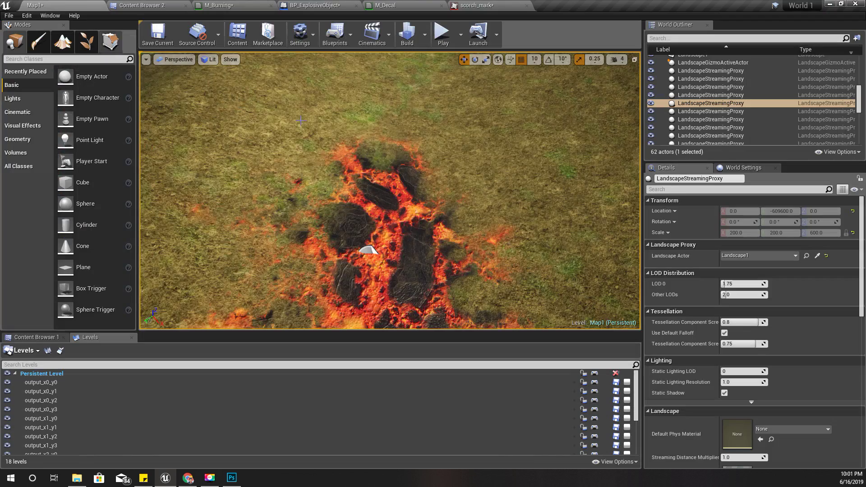
- Play the level full screen near the two red barrels and shoot a flaming arrow at the nearer one
mouse_move(300, 121)
right_mouse_down()
mouse_move(325, 108)
mouse_move(320, 115)
mouse_move(322, 84)
mouse_move(326, 126)
mouse_move(349, 102)
mouse_move(368, 124)
mouse_move(383, 126)
mouse_move(361, 145)
mouse_move(392, 108)
mouse_move(402, 135)
mouse_move(417, 124)
mouse_move(426, 147)
mouse_move(456, 126)
mouse_move(440, 113)
mouse_move(426, 111)
mouse_move(456, 251)
right_mouse_up()
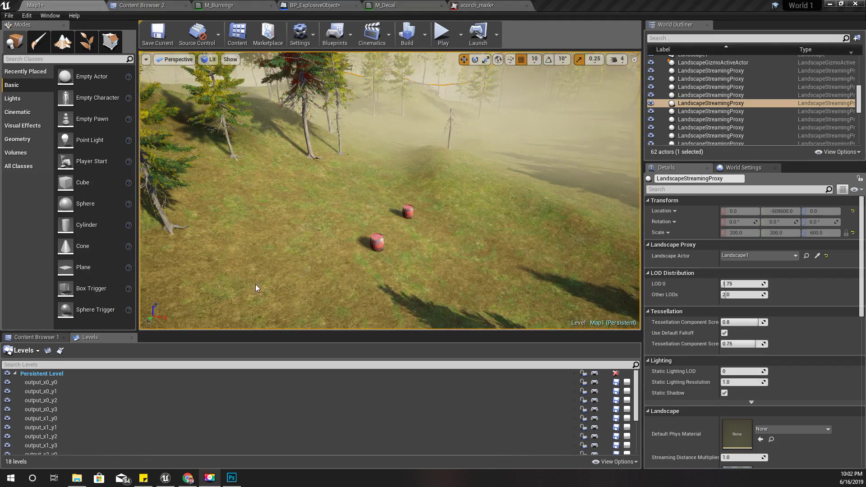
mouse_move(257, 287)
right_mouse_down()
mouse_move(237, 282)
mouse_move(255, 277)
right_mouse_up()
key("F11")
right_click_drag(323, 250, 351, 271)
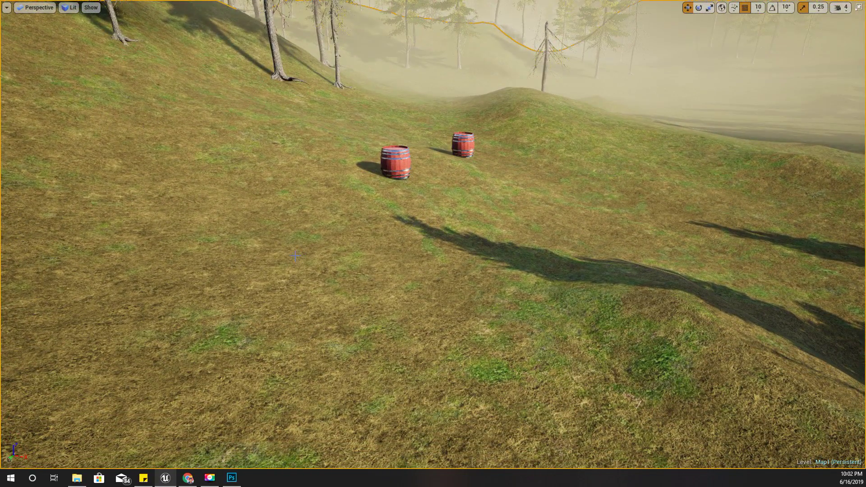
key("alt+p")
key("w")
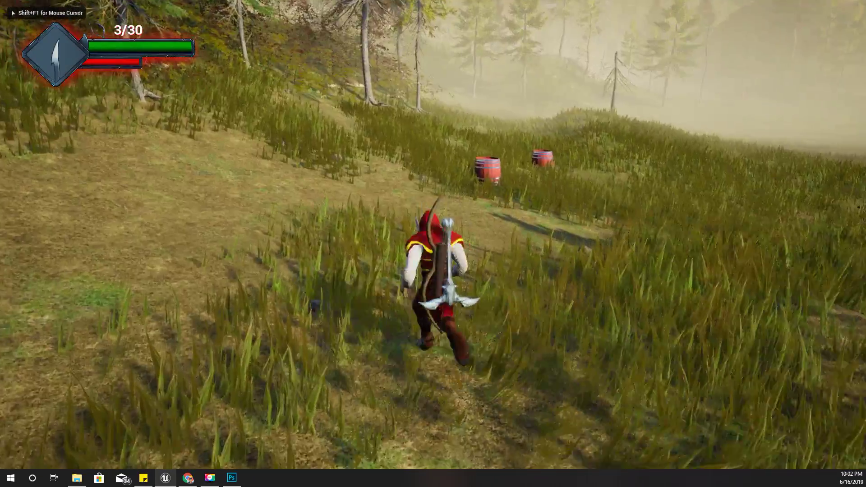
key("2")
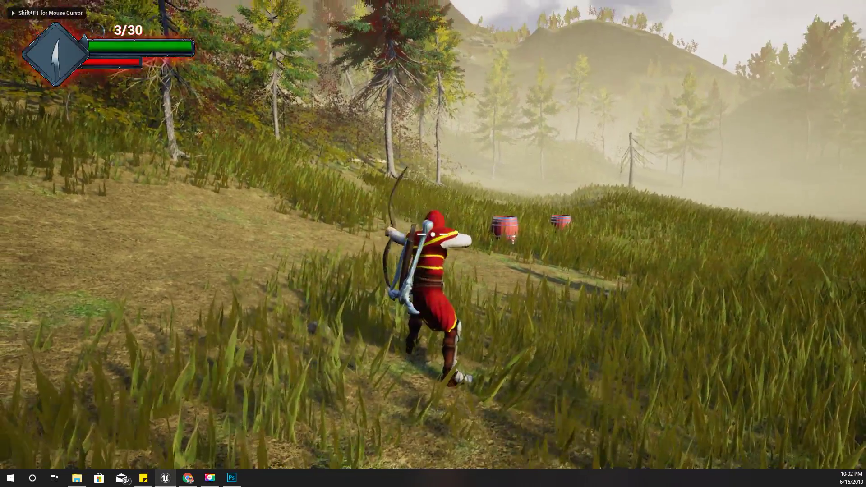
right_click(433, 234)
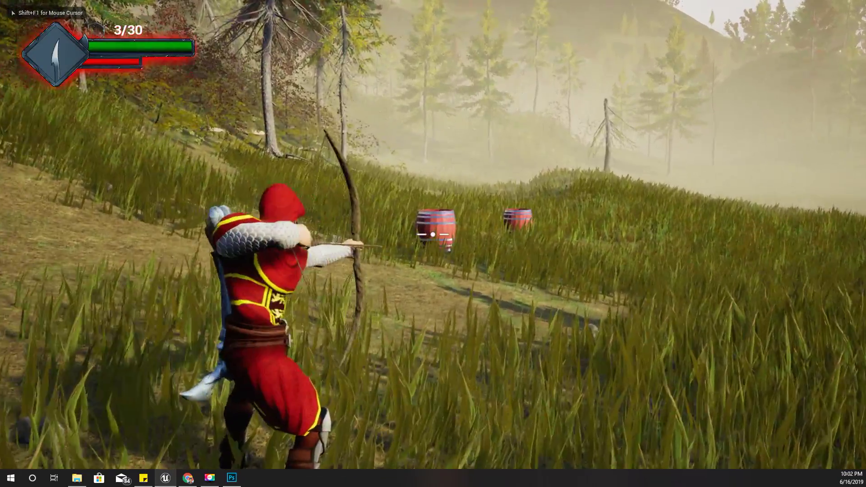
key("f")
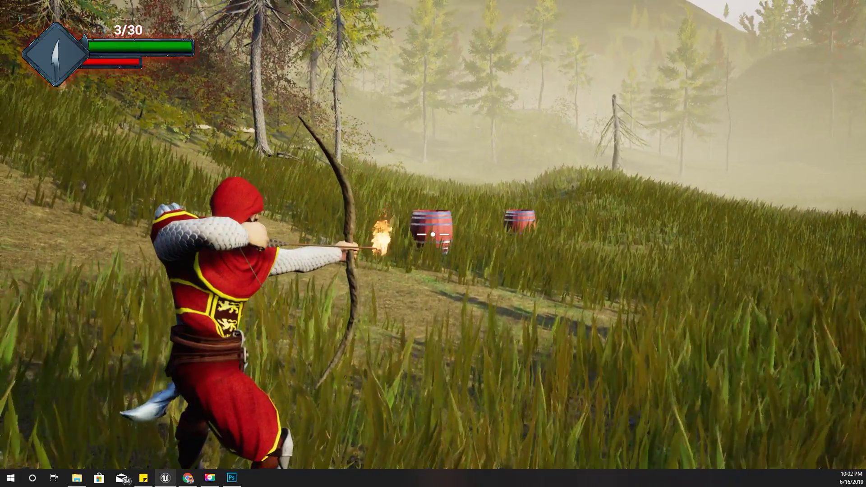
left_click(433, 235)
- Walk the character around the exploded barrels to examine the burning ground decals, and end the play session
key("w")
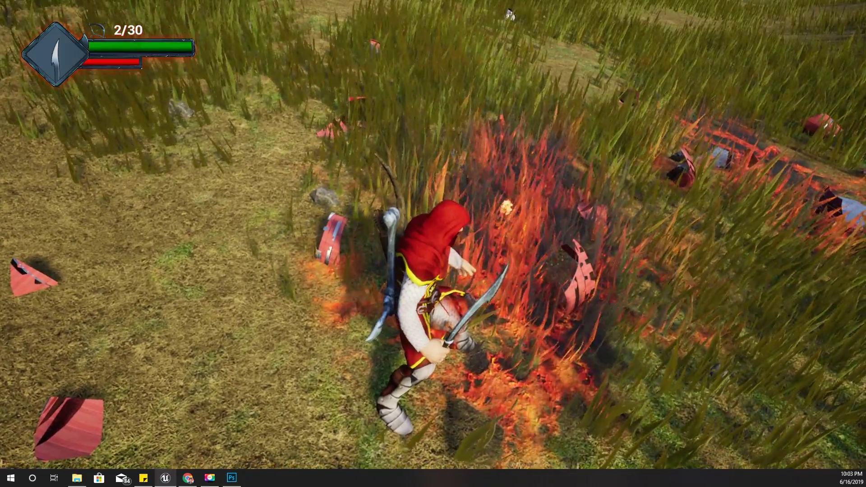
key("w")
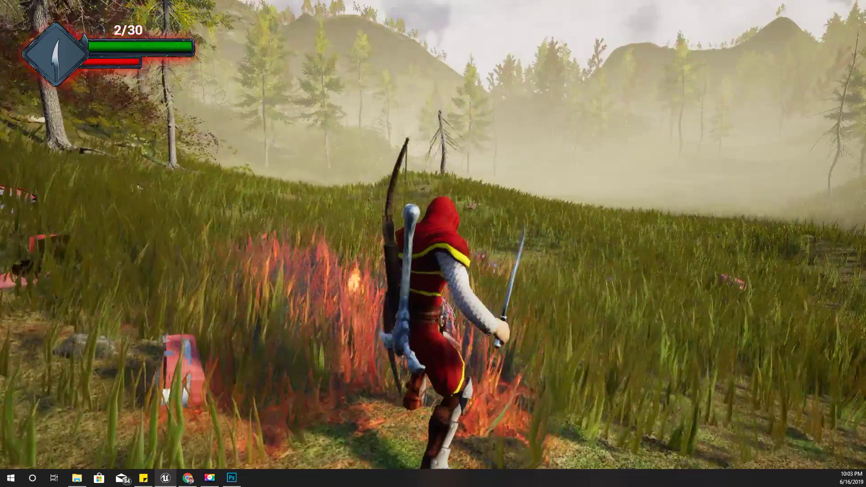
key("w")
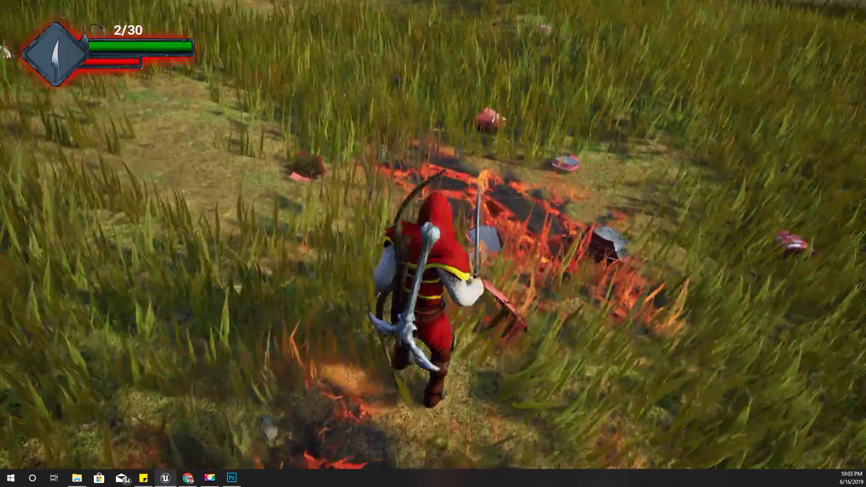
key("s")
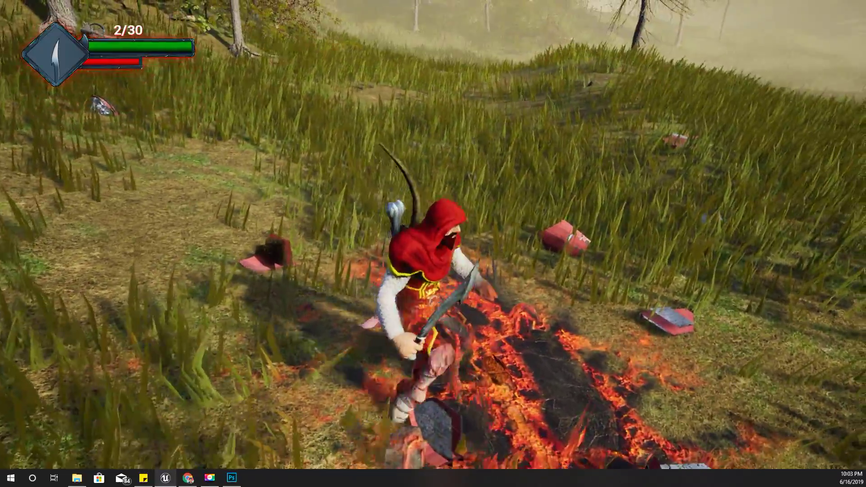
key("d")
key("s")
key("w")
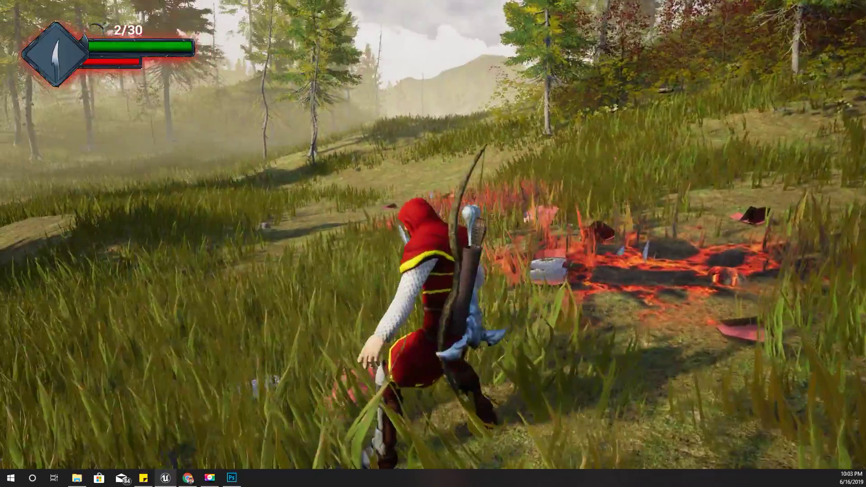
key("w")
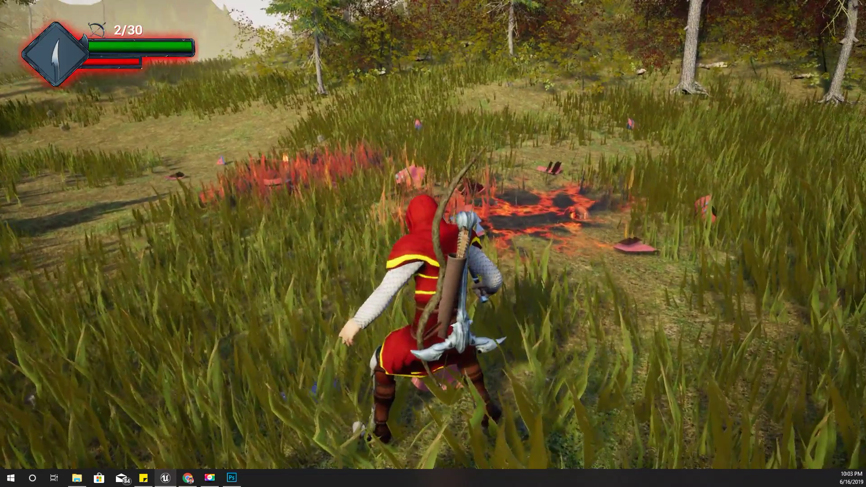
key("w")
key("Escape")
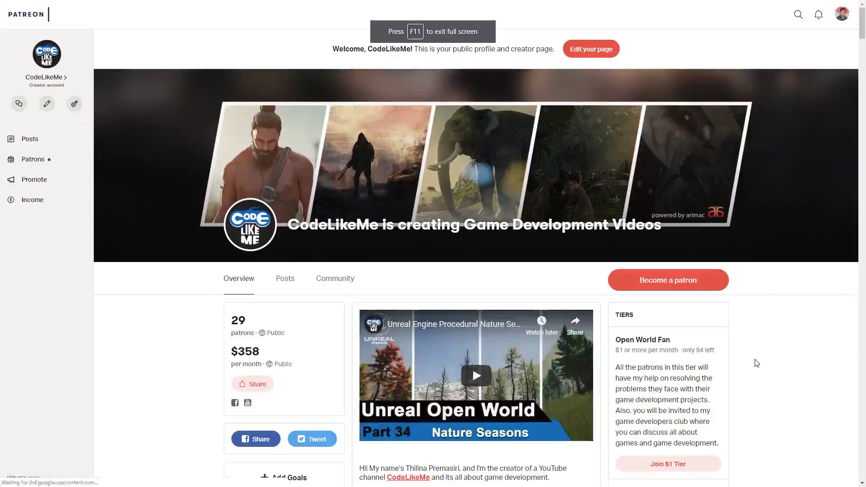
- Look through the CodeLikeMe Patreon page, examining the channel description and the membership tiers
scroll(753, 359, "down", 2)
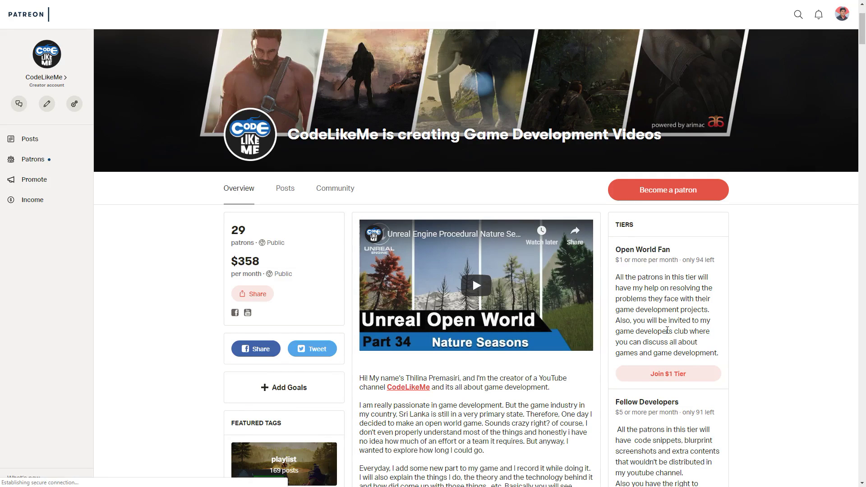
scroll(666, 332, "down", 2)
scroll(666, 332, "down", 3)
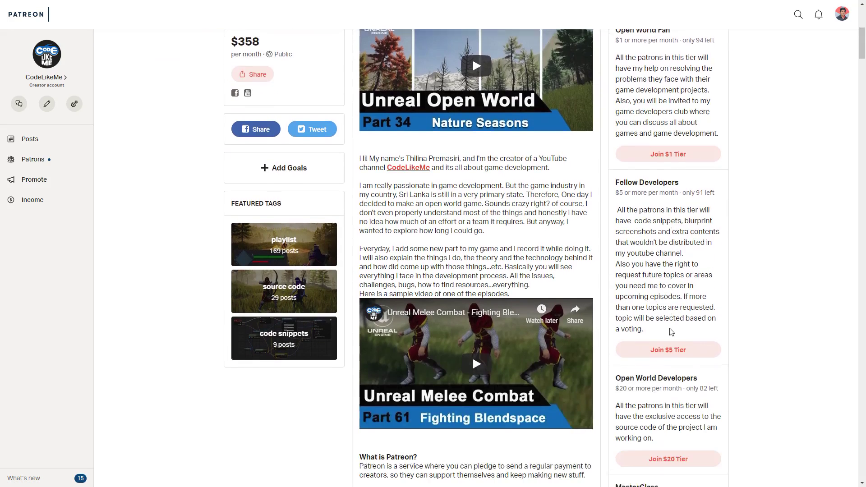
scroll(669, 332, "up", 2)
scroll(672, 332, "up", 1)
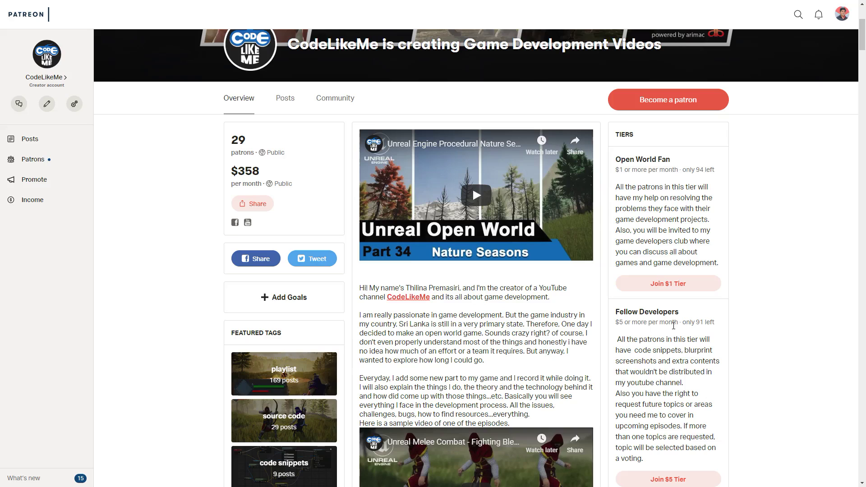
scroll(671, 321, "down", 1)
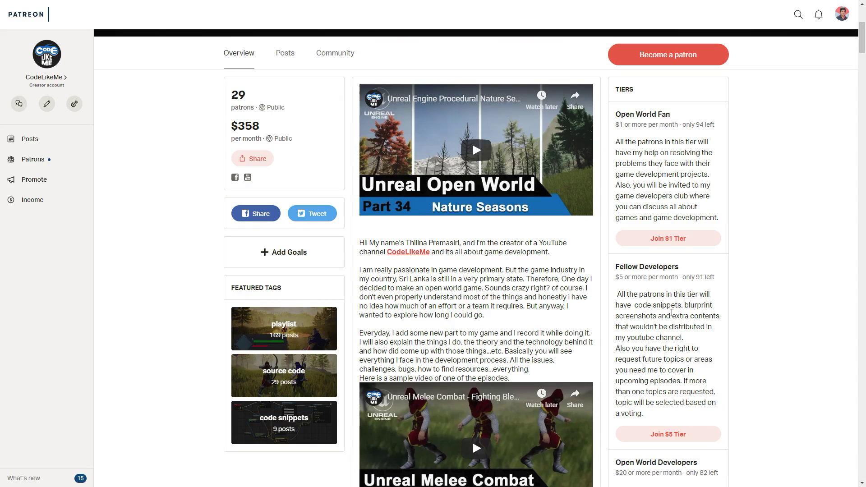
scroll(671, 313, "up", 2)
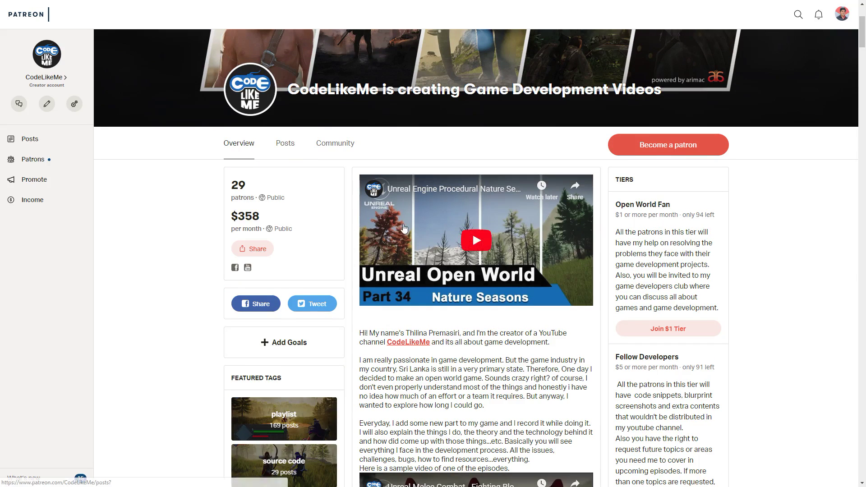
scroll(405, 229, "down", 4)
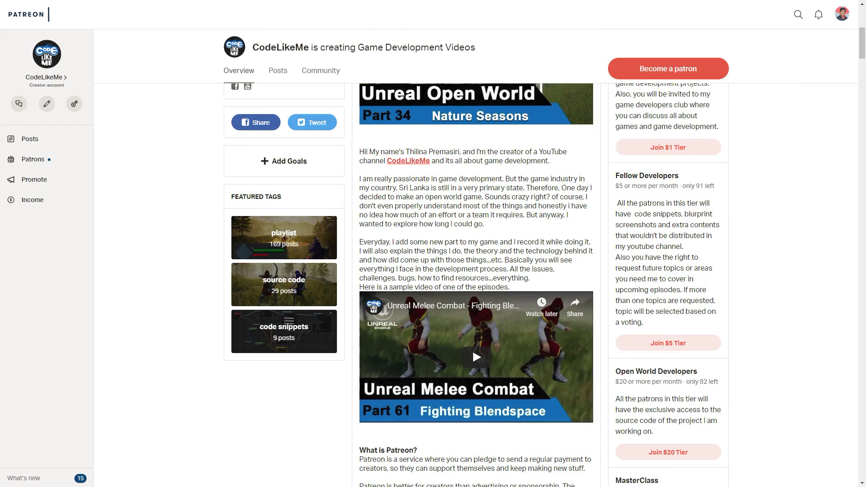